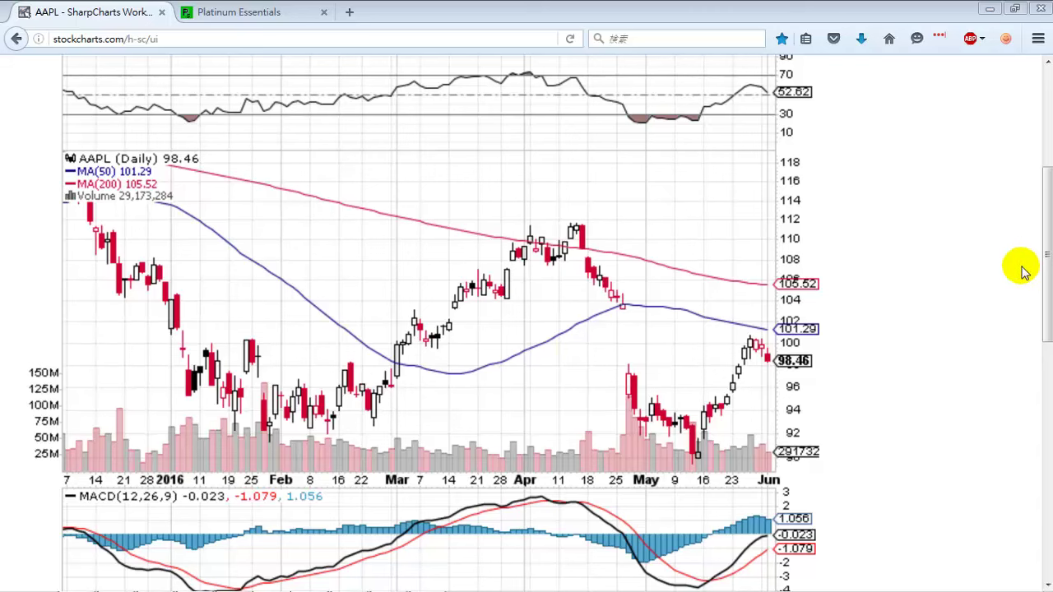
Examine the daily AAPL chart's price action, moving averages, RSI and MACD, enlarging the page for readability.
{"action": "scroll", "coordinate": [1046, 257], "scroll_direction": "up", "scroll_amount": 2}
{"action": "scroll", "coordinate": [1046, 257], "scroll_direction": "up", "scroll_amount": 1}
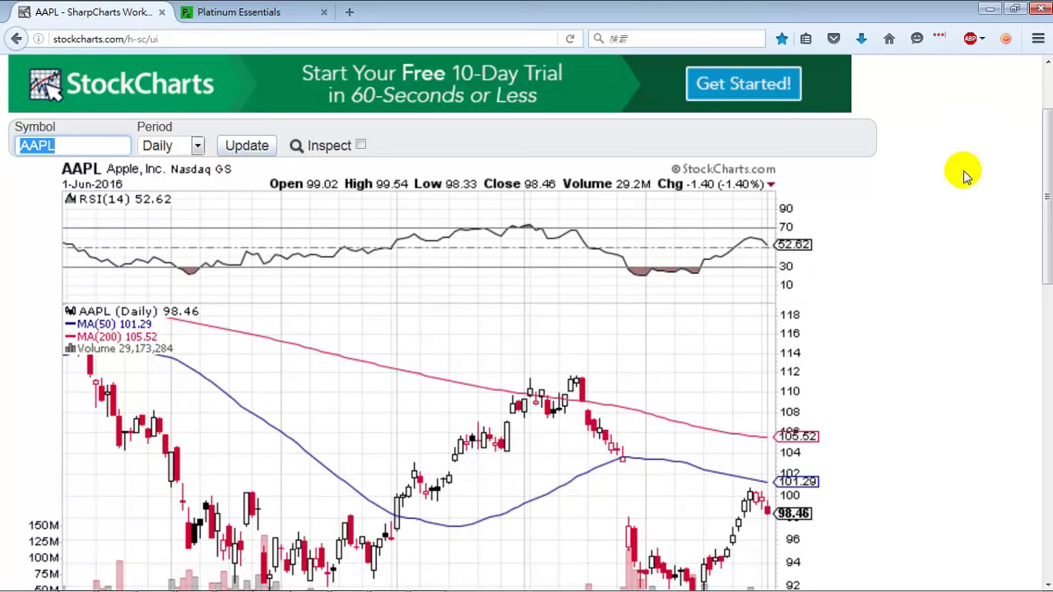
{"action": "mouse_move", "coordinate": [526, 553]}
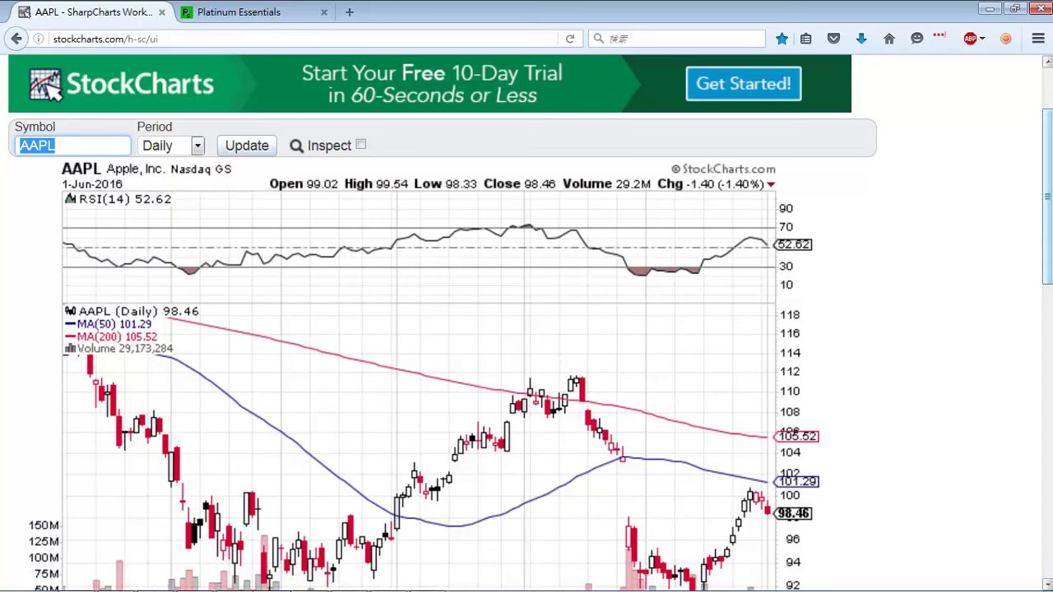
{"action": "scroll", "coordinate": [1046, 142], "scroll_direction": "down", "scroll_amount": 1}
{"action": "scroll", "coordinate": [1046, 142], "scroll_direction": "down", "scroll_amount": 2}
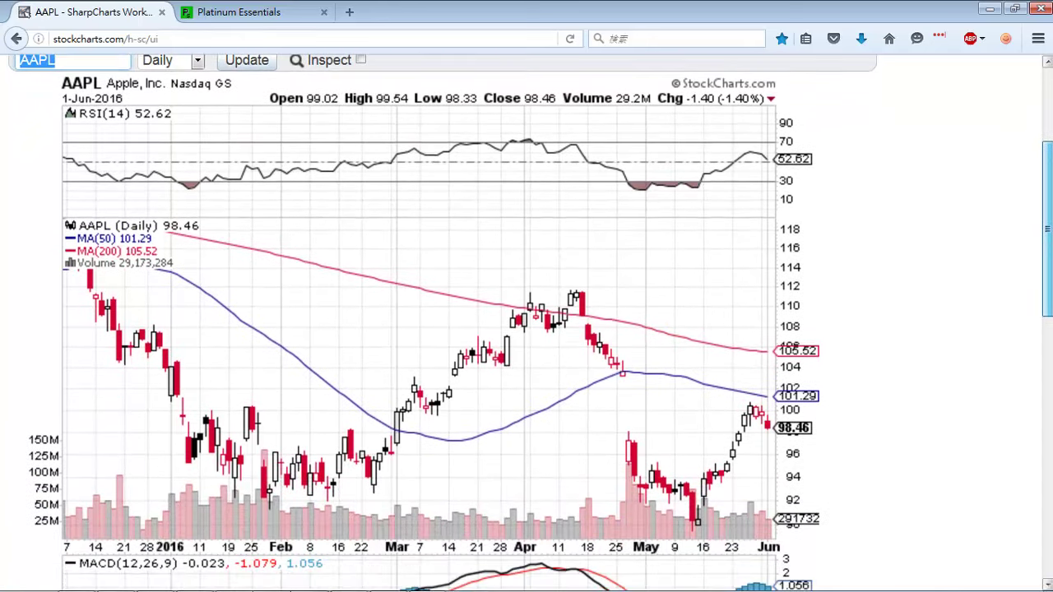
{"action": "scroll", "coordinate": [1046, 142], "scroll_direction": "down", "scroll_amount": 1}
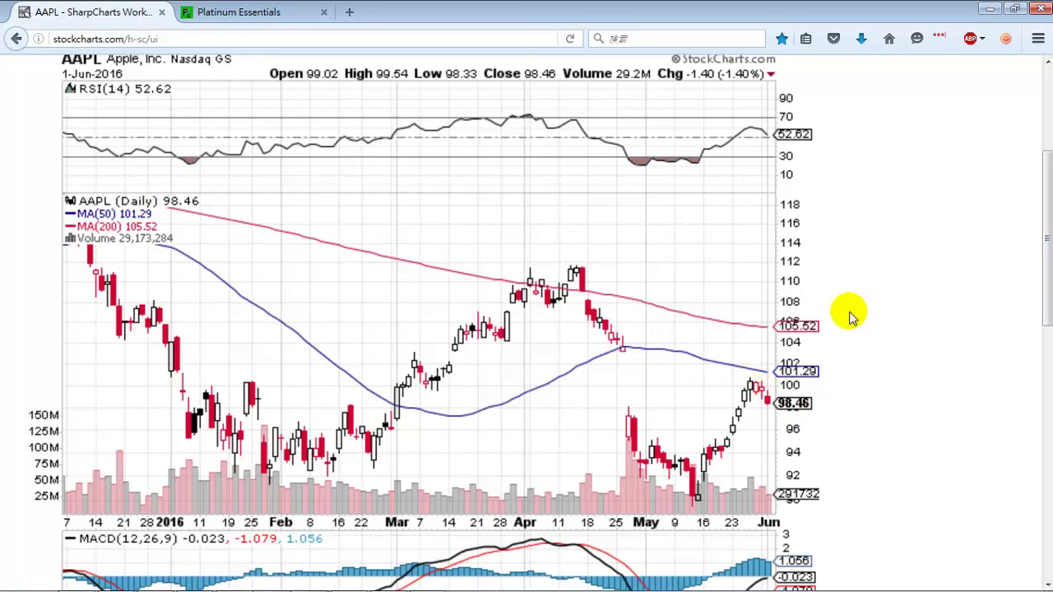
{"action": "key", "text": "ctrl+plus"}
{"action": "key", "text": "ctrl+plus"}
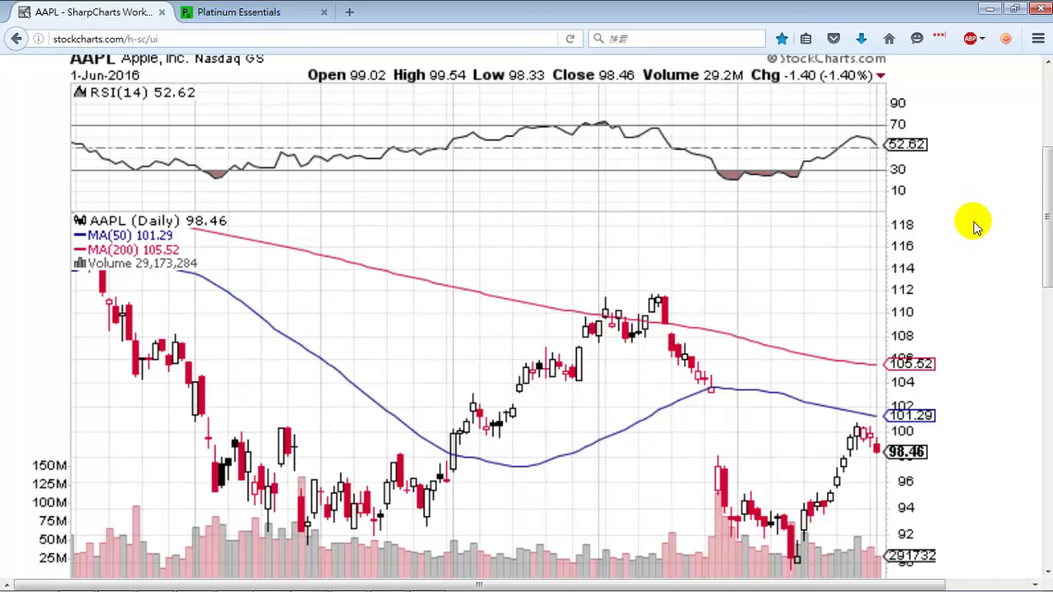
{"action": "left_click_drag", "start_coordinate": [1046, 221], "coordinate": [1046, 209]}
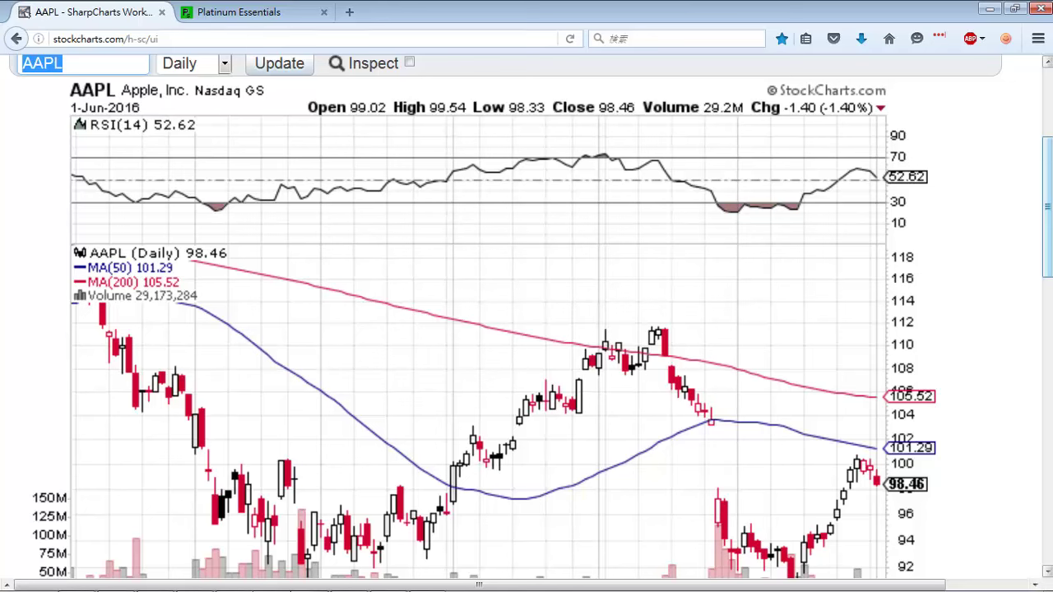
{"action": "left_click", "coordinate": [1046, 211]}
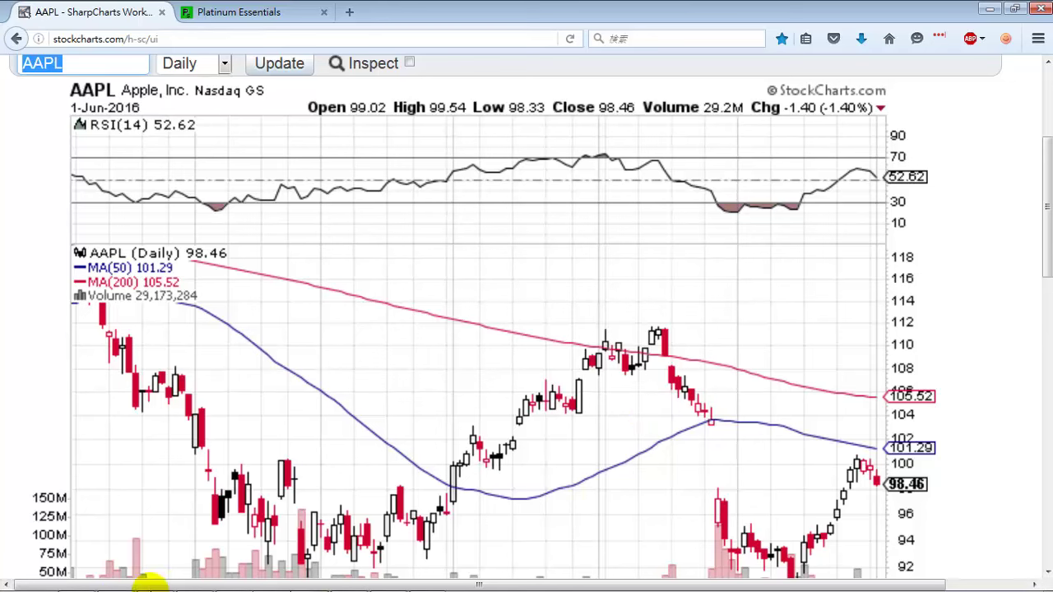
Switch to the Word document and replace all its text with the heading "Call ratio spread:" followed by blank space.
{"action": "mouse_move", "coordinate": [12, 584]}
{"action": "left_click", "coordinate": [193, 575]}
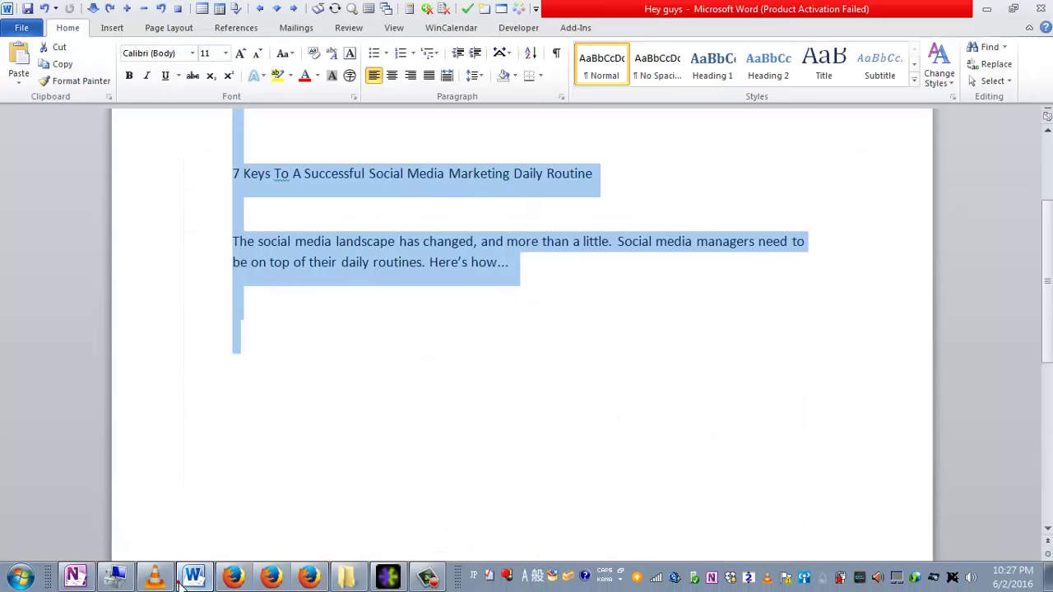
{"action": "scroll", "coordinate": [629, 302], "scroll_direction": "up", "scroll_amount": 3}
{"action": "type", "text": "Ratio p"}
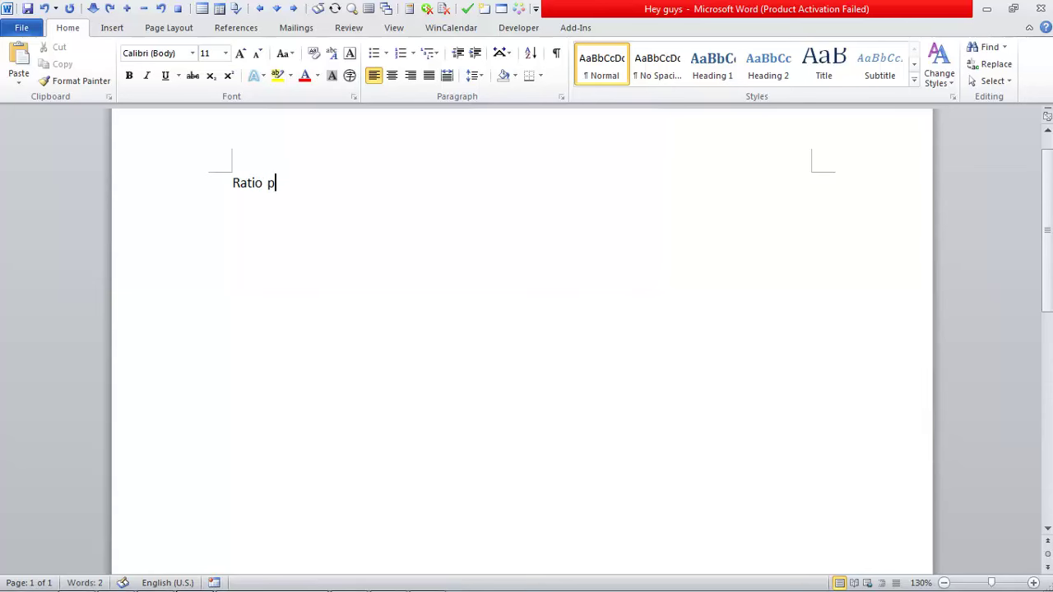
{"action": "key", "text": "BackSpace"}
{"action": "type", "text": "sprea"}
{"action": "key", "text": "ctrl+a"}
{"action": "key", "text": "BackSpace"}
{"action": "type", "text": "Call ratio spread:"}
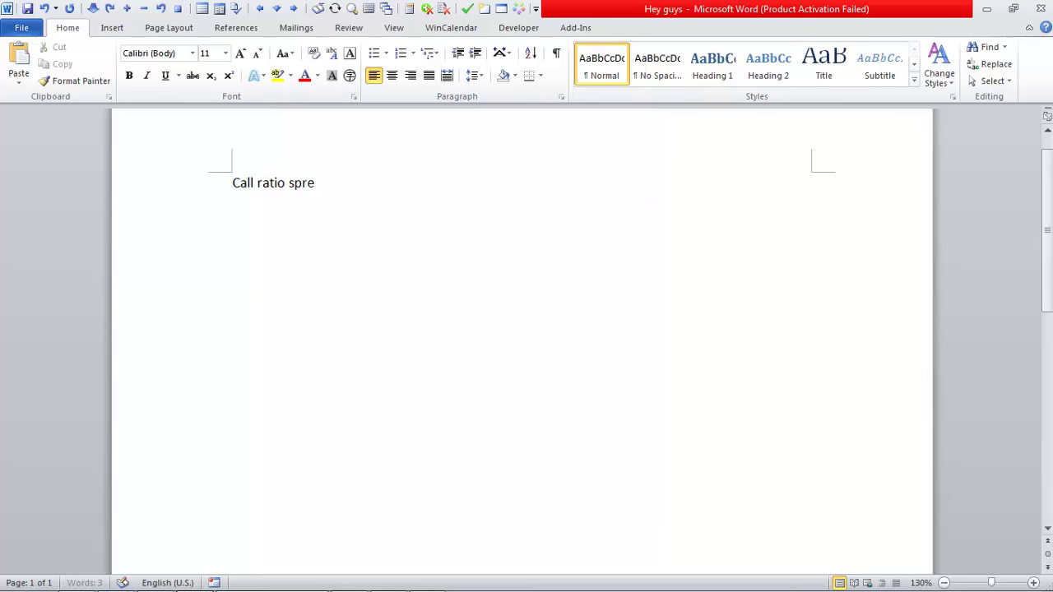
{"action": "key", "text": "Return"}
{"action": "key", "text": "Return"}
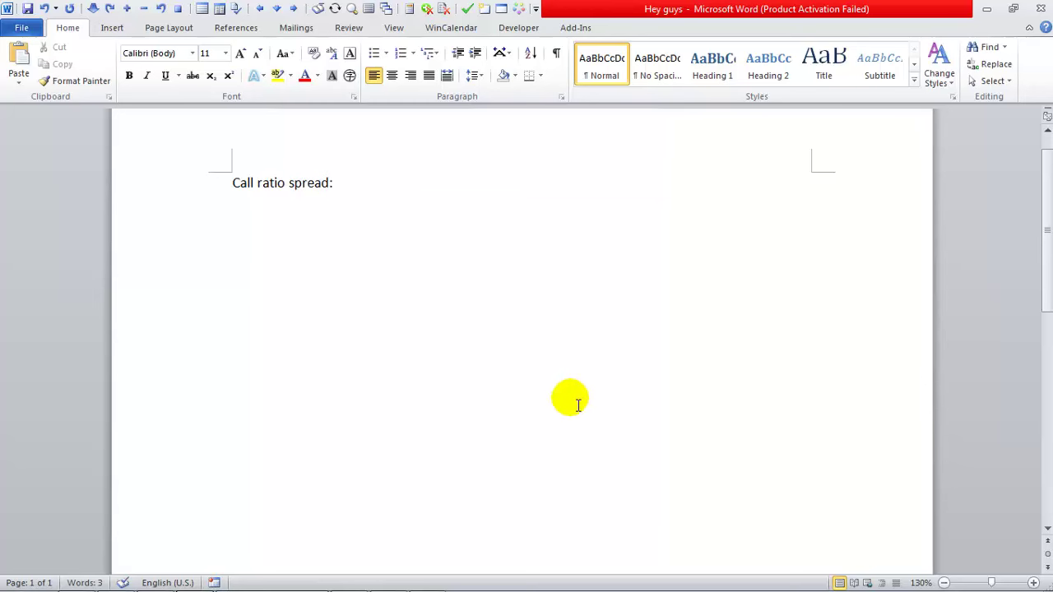
Add a numbered list below the heading with "Bullish on the stock" and "Bullish on volatility (for the stock)".
{"action": "scroll", "coordinate": [571, 401], "scroll_direction": "up", "scroll_amount": 5}
{"action": "type", "text": "1. bu"}
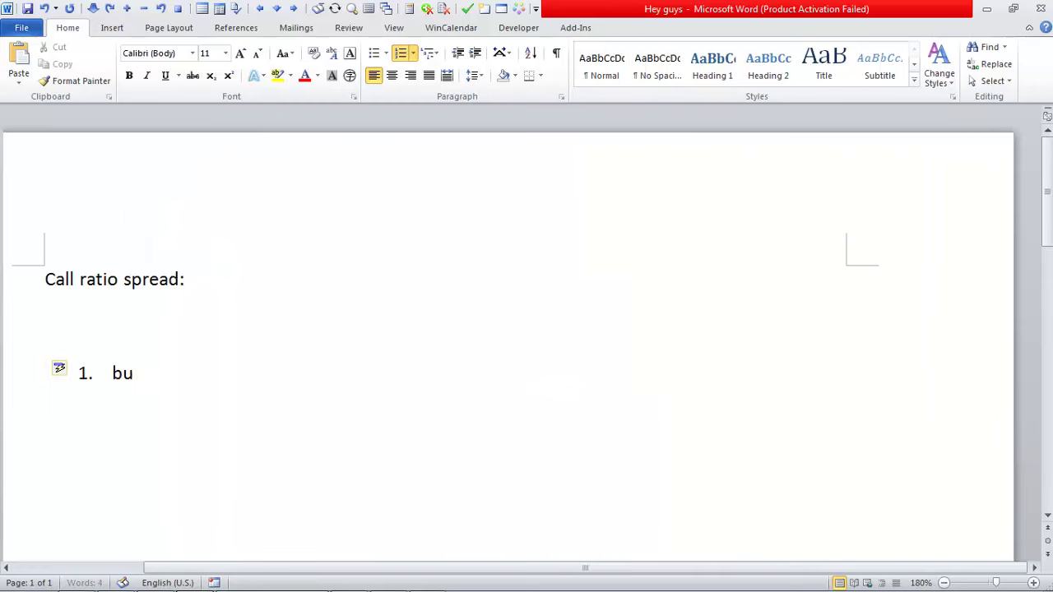
{"action": "type", "text": "llish on the stock"}
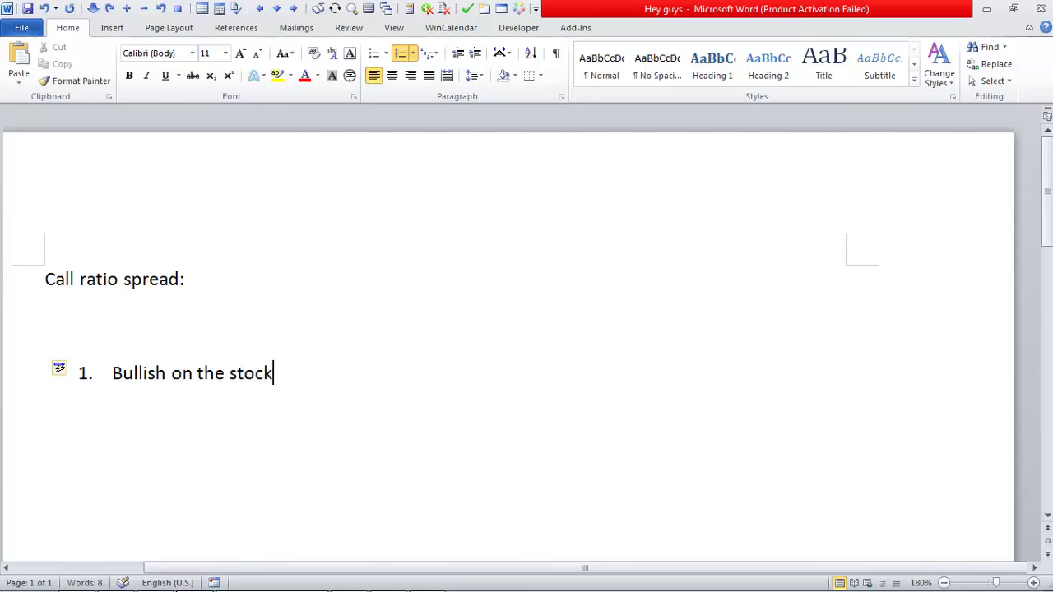
{"action": "key", "text": "Return"}
{"action": "type", "text": "B"}
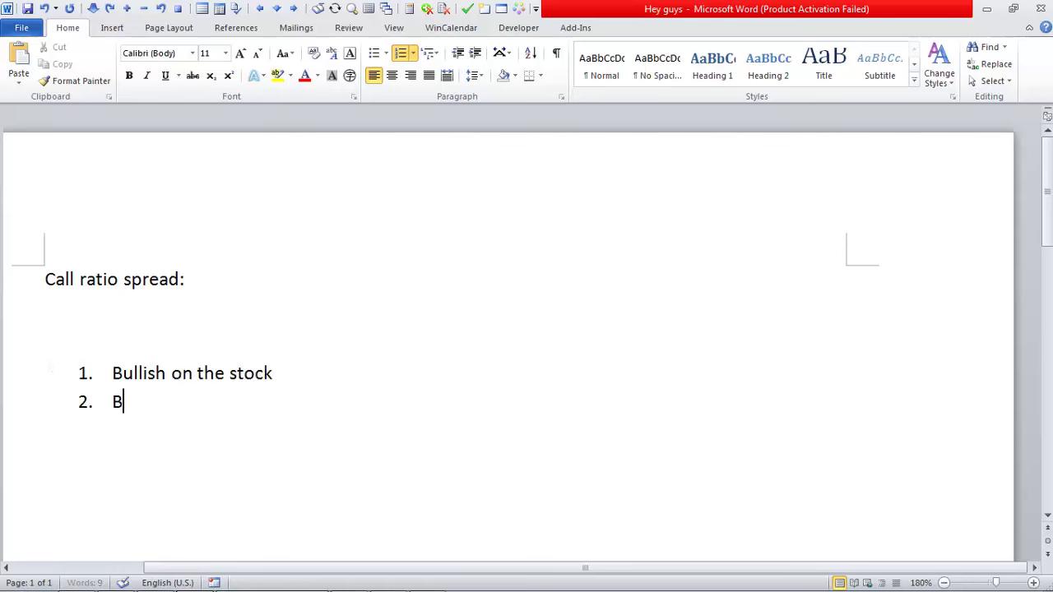
{"action": "type", "text": "ullish on vo"}
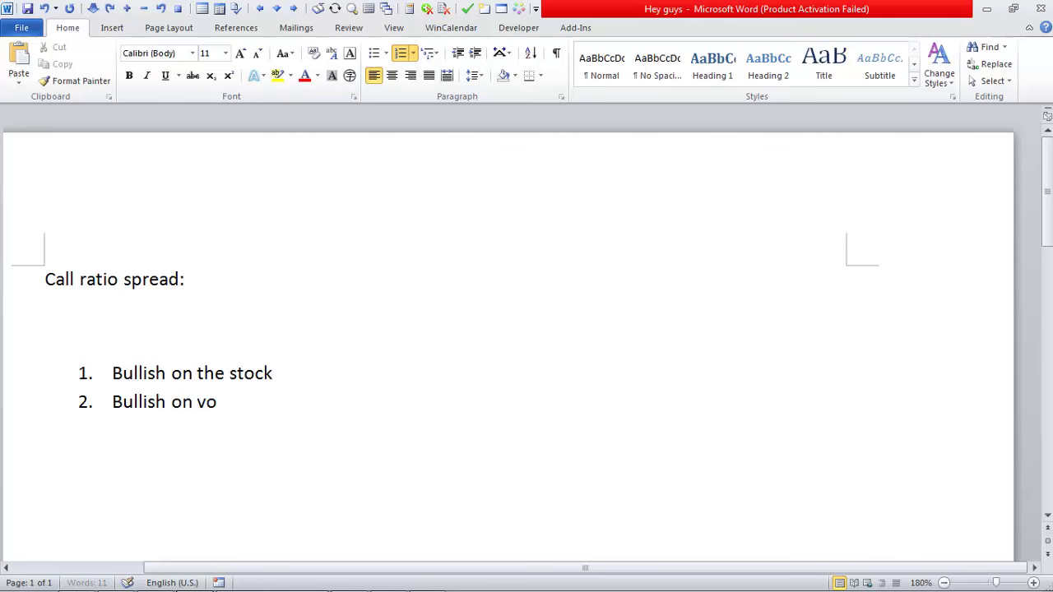
{"action": "type", "text": "latility (for"}
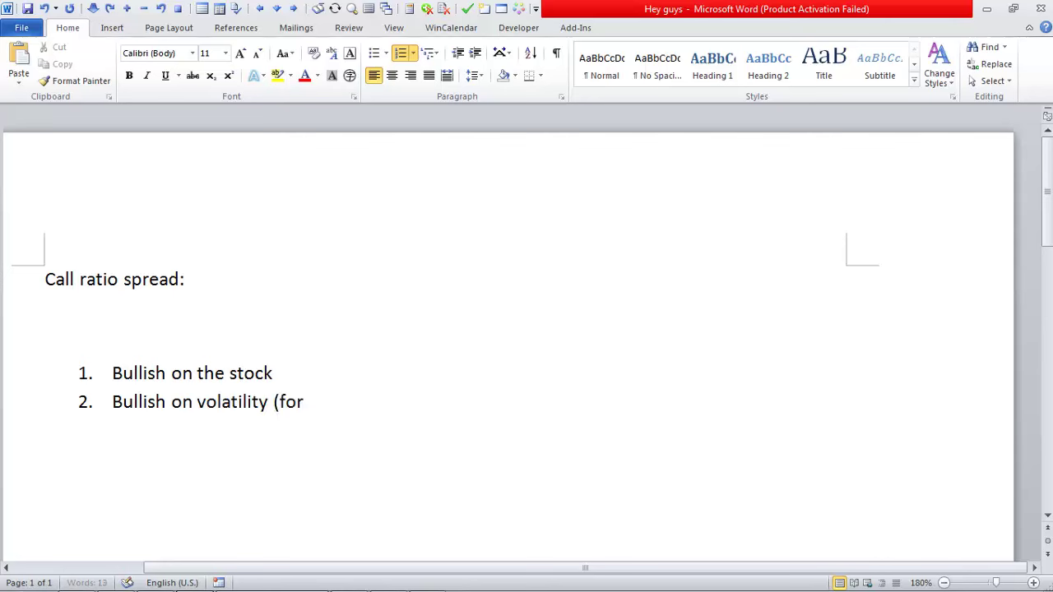
{"action": "type", "text": " the stock)"}
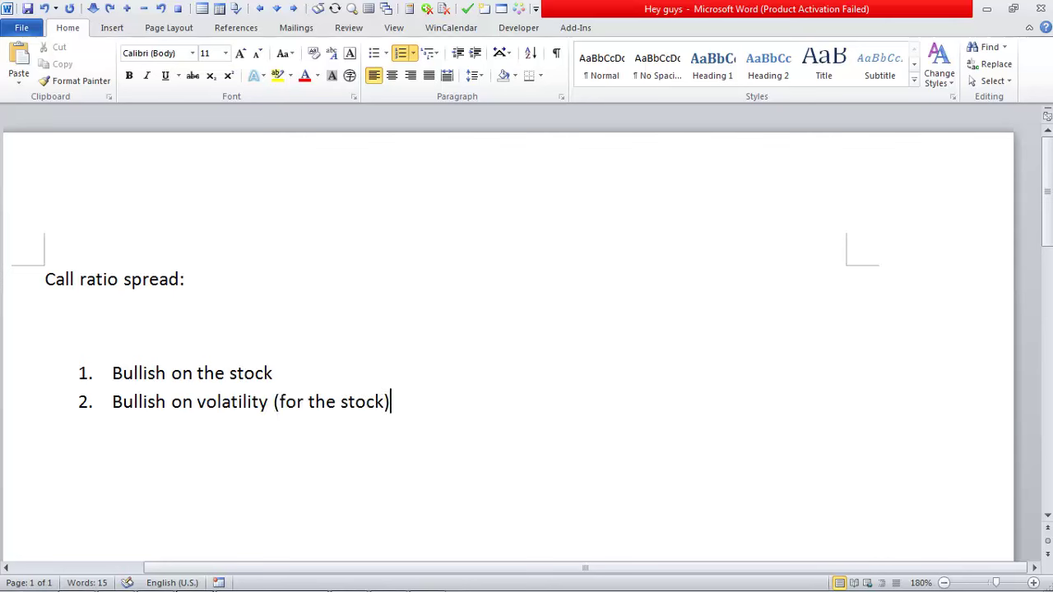
Switch to E-TRADE Pro to examine AAPL's price with statistical and implied volatility, and return to the Word document.
{"action": "mouse_move", "coordinate": [300, 580]}
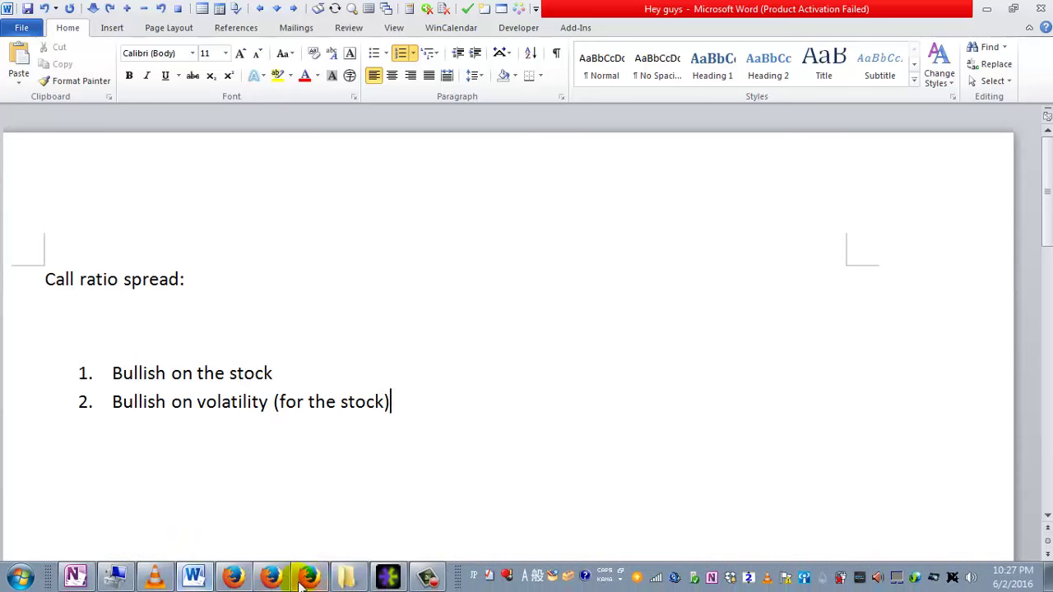
{"action": "left_click", "coordinate": [386, 578]}
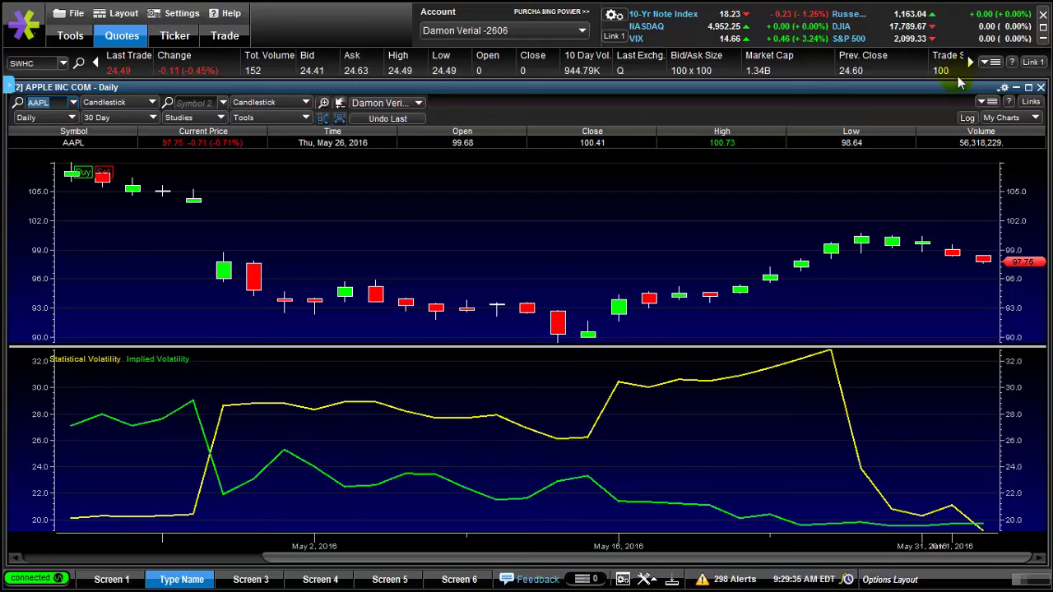
{"action": "mouse_move", "coordinate": [378, 588]}
{"action": "key", "text": "super"}
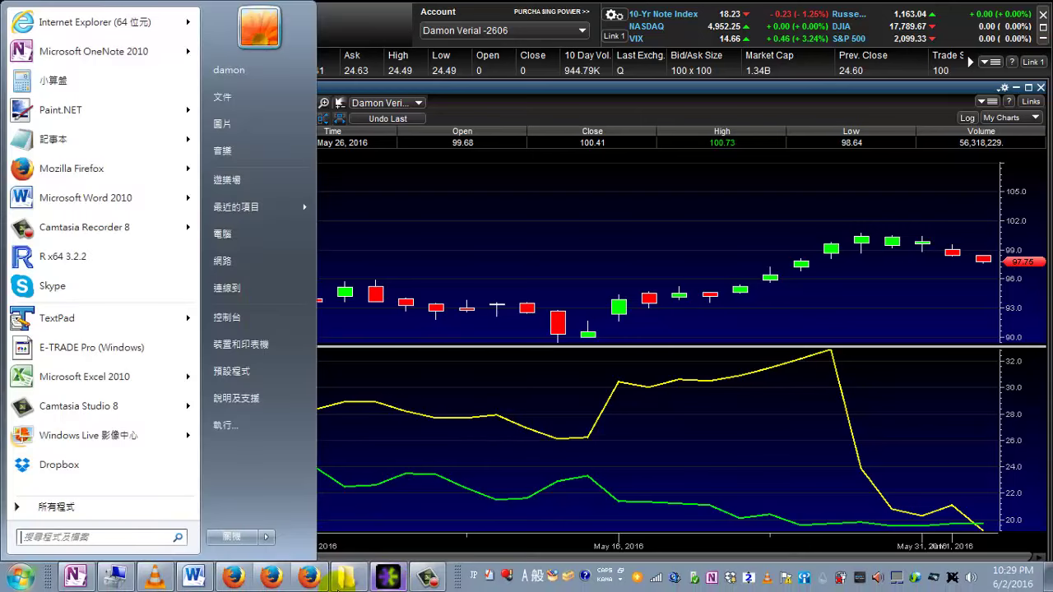
{"action": "left_click", "coordinate": [193, 579]}
Review the notes by highlighting "Call" in the heading, "Bullish" in both list items and the whole first item.
{"action": "left_click", "coordinate": [291, 400]}
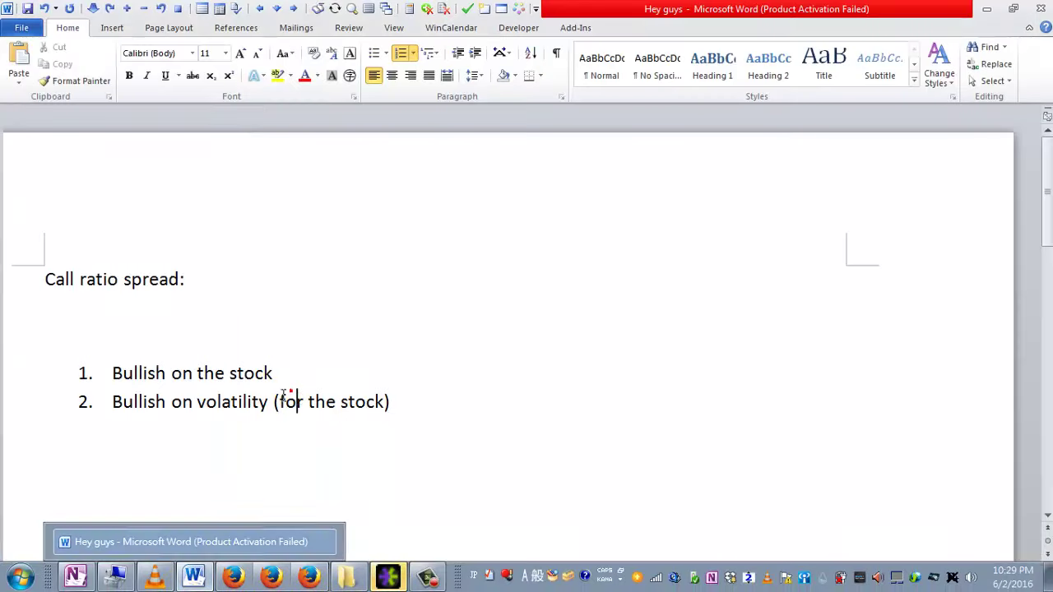
{"action": "left_click", "coordinate": [117, 372]}
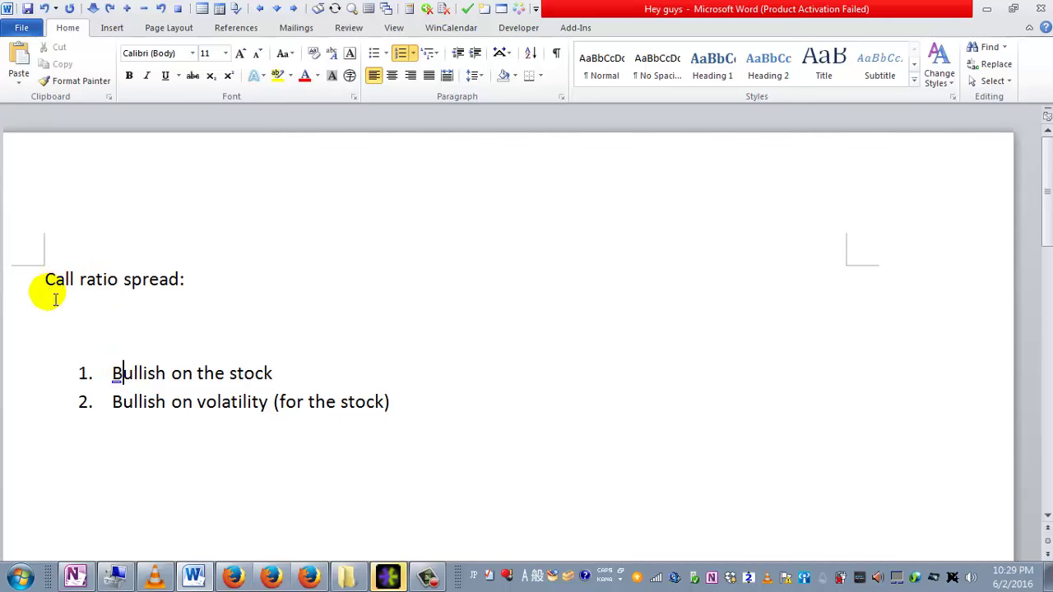
{"action": "key", "text": "Right"}
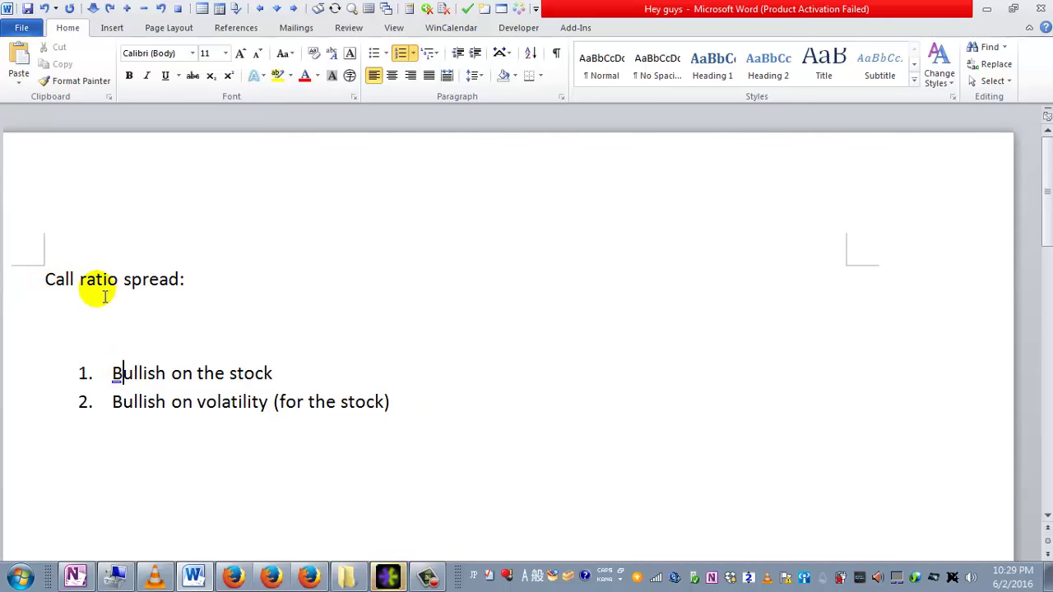
{"action": "double_click", "coordinate": [57, 278]}
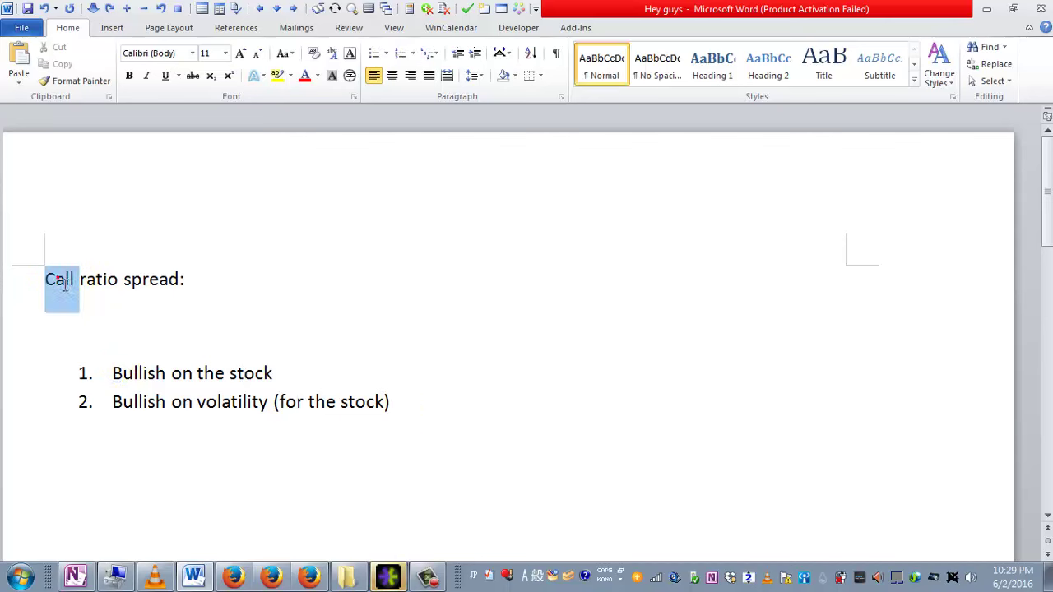
{"action": "double_click", "coordinate": [121, 373]}
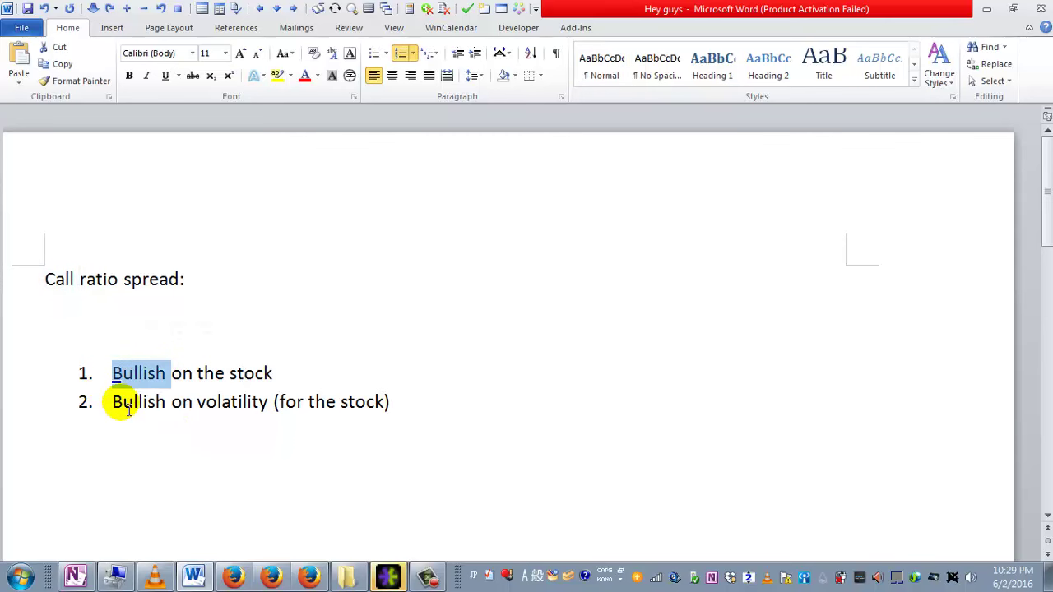
{"action": "double_click", "coordinate": [128, 406]}
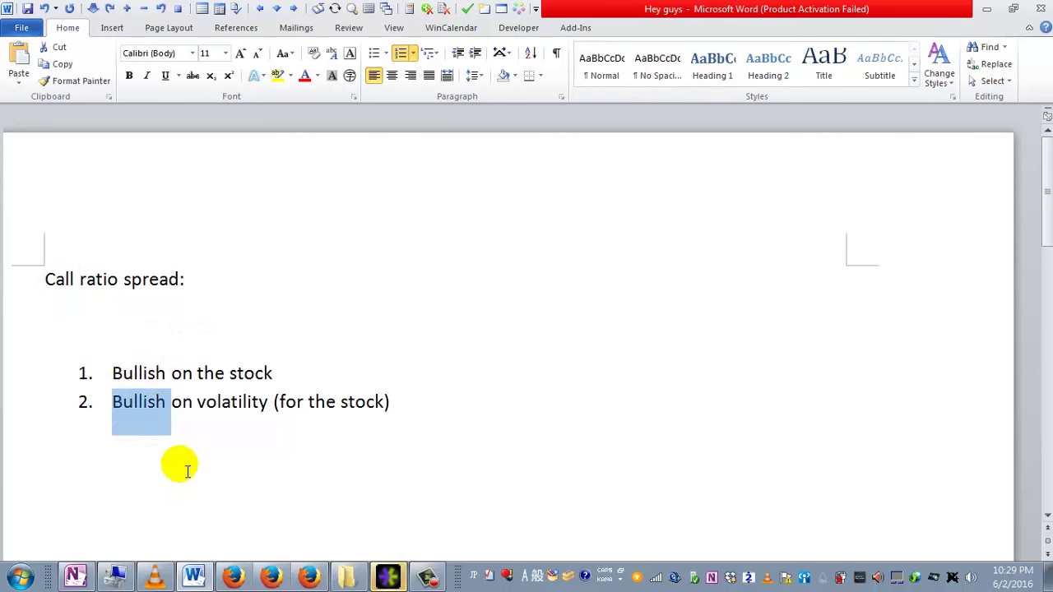
{"action": "double_click", "coordinate": [117, 374]}
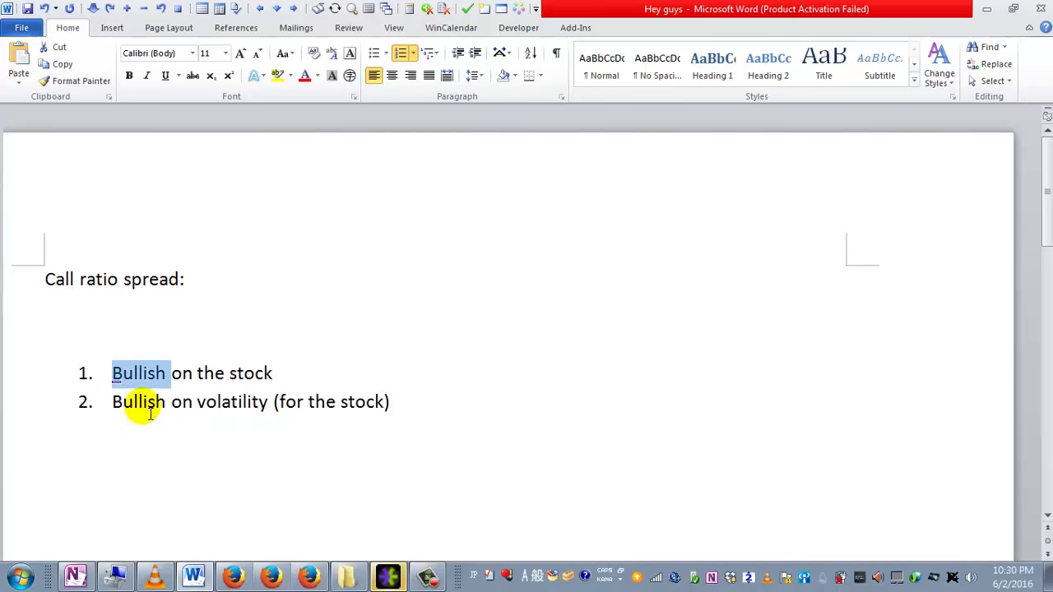
{"action": "double_click", "coordinate": [142, 404]}
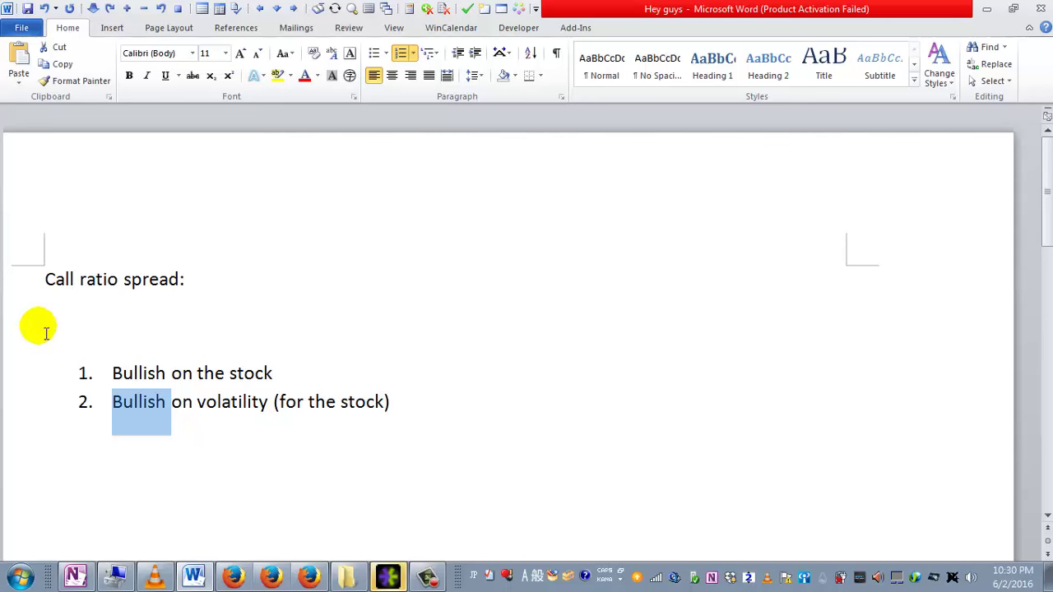
{"action": "double_click", "coordinate": [73, 279]}
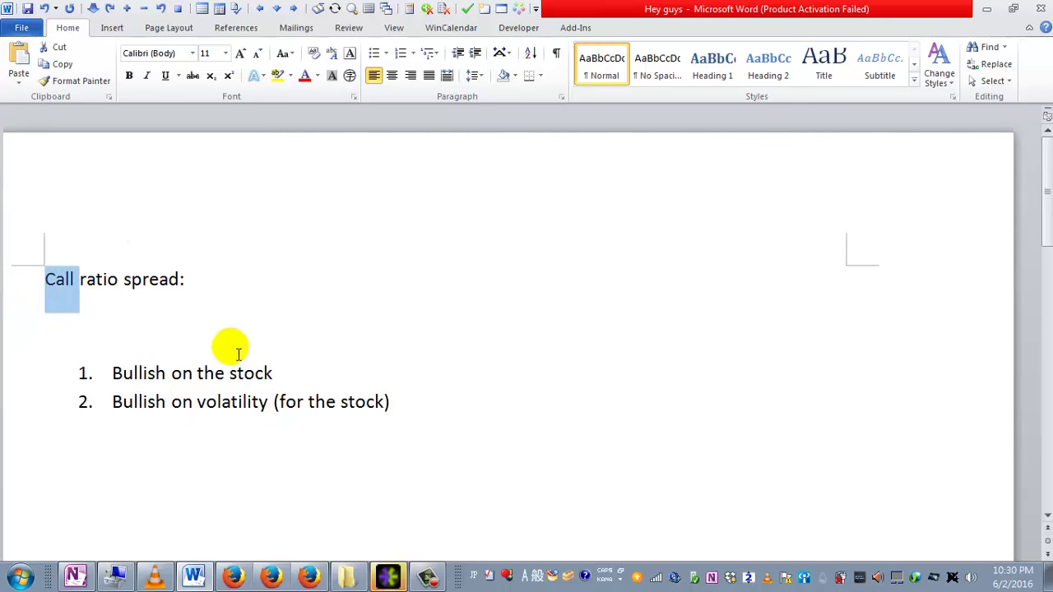
{"action": "left_click", "coordinate": [28, 370]}
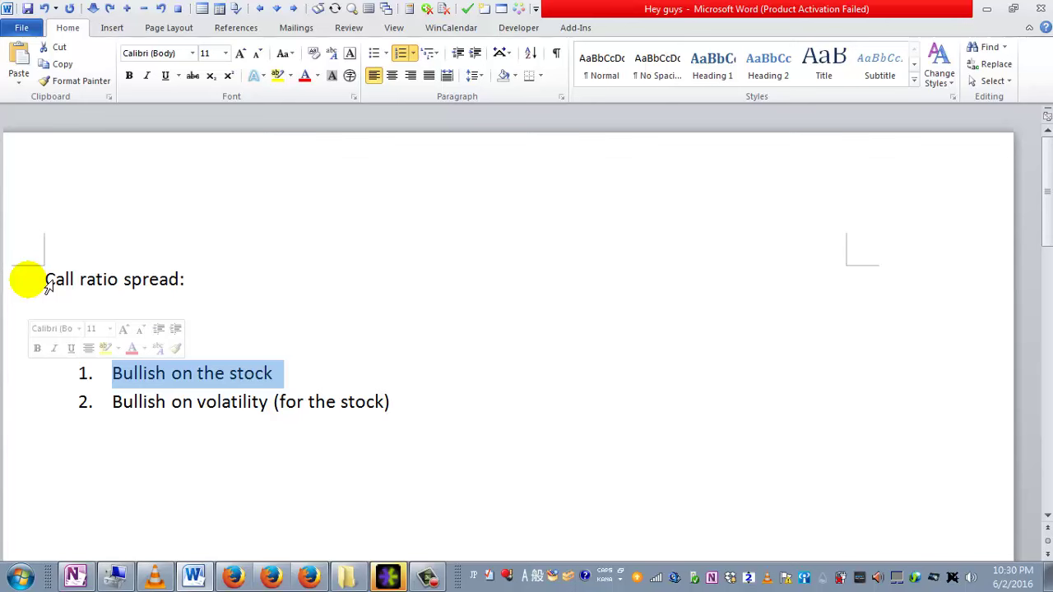
{"action": "left_click", "coordinate": [173, 279]}
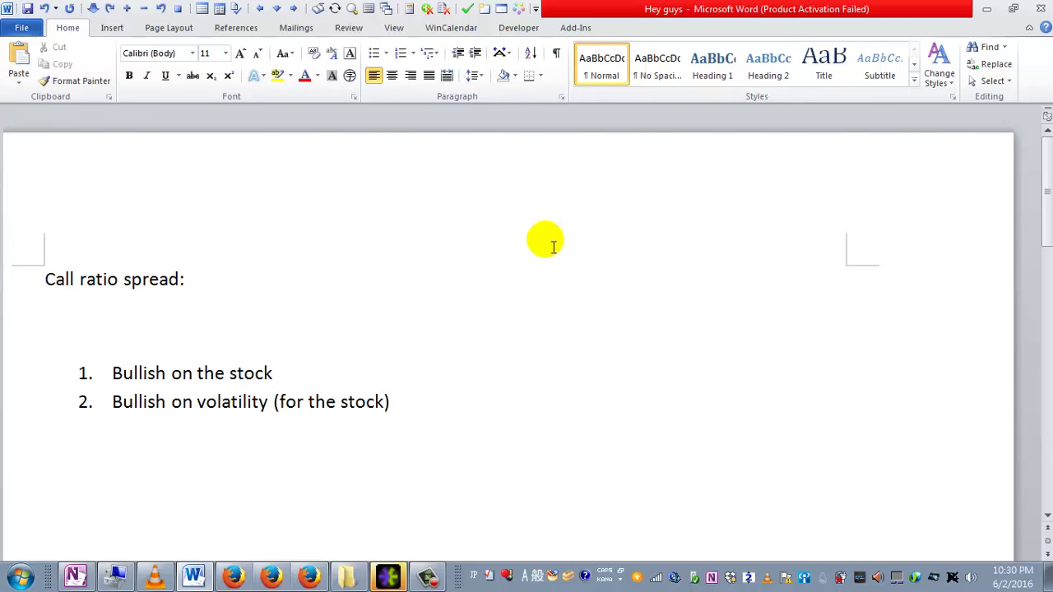
Highlight "volatility" in the second item, recheck AAPL's volatility chart in E-TRADE Pro, and minimize it to return to Word.
{"action": "double_click", "coordinate": [230, 402]}
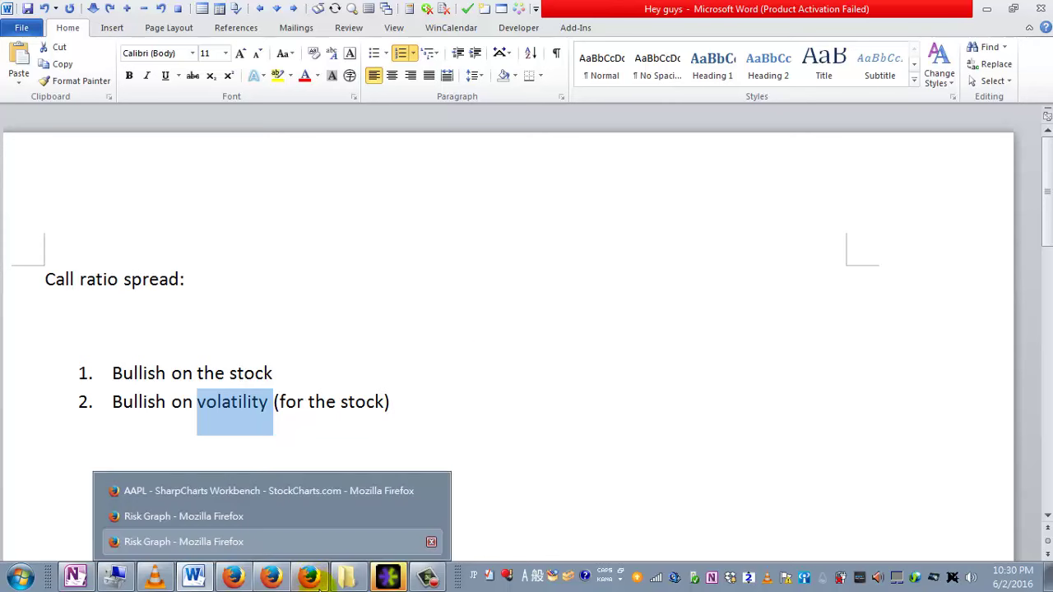
{"action": "left_click", "coordinate": [388, 578]}
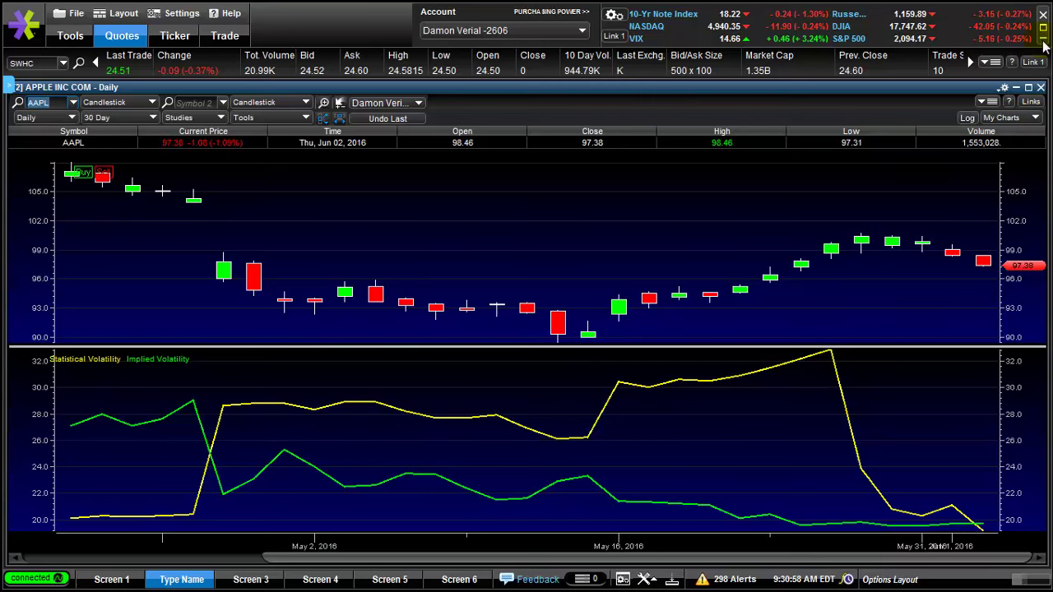
{"action": "left_click", "coordinate": [1043, 47]}
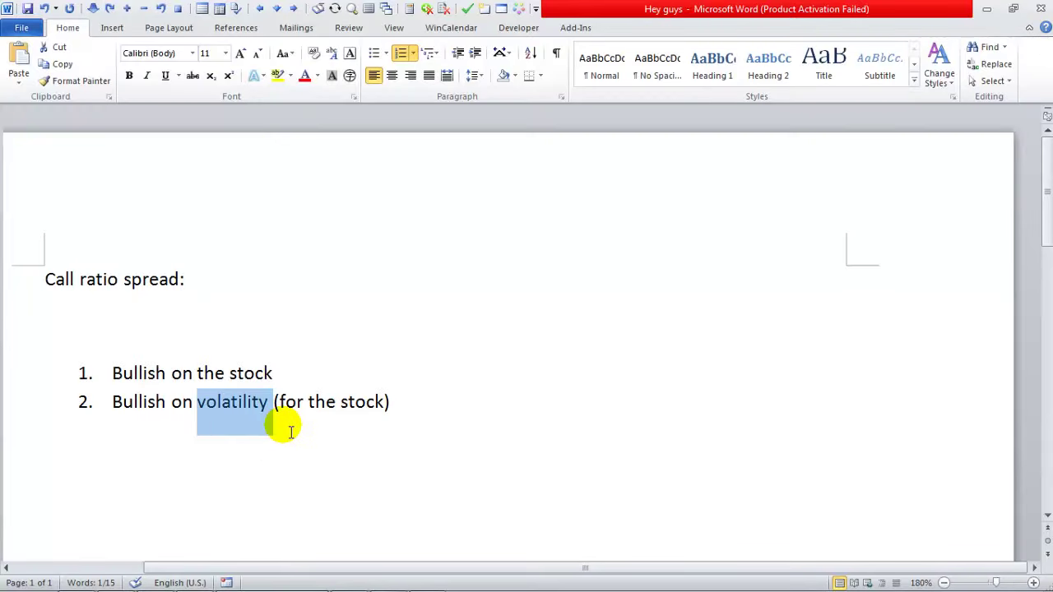
{"action": "mouse_move", "coordinate": [273, 580]}
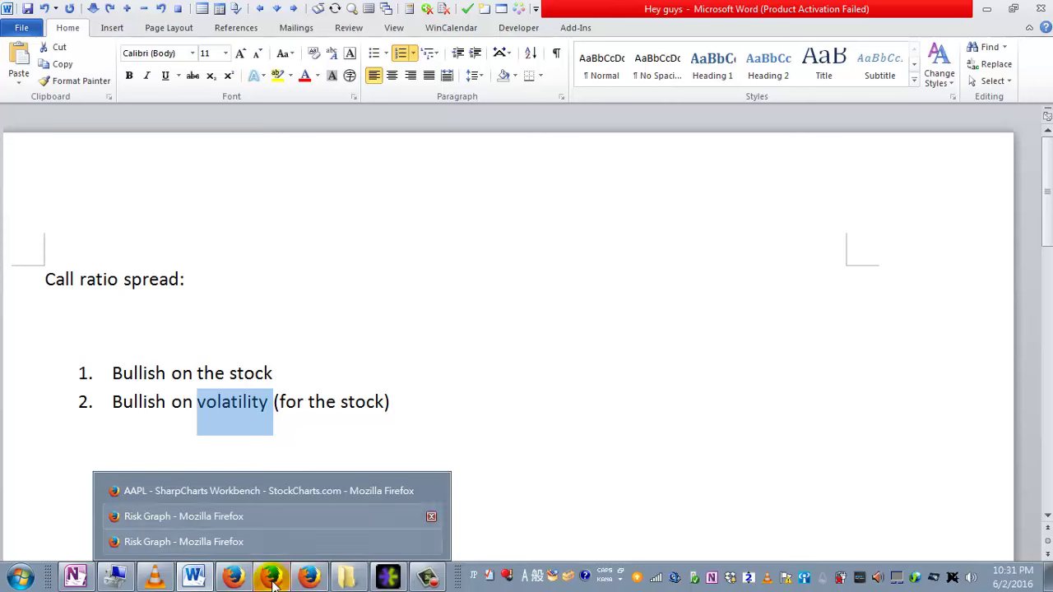
Switch to Firefox and bring up the Optionetics risk graphs for the AAPL AUG16 90 Call and AUG16 105 Call, ending on the 105 Call.
{"action": "left_click", "coordinate": [278, 581]}
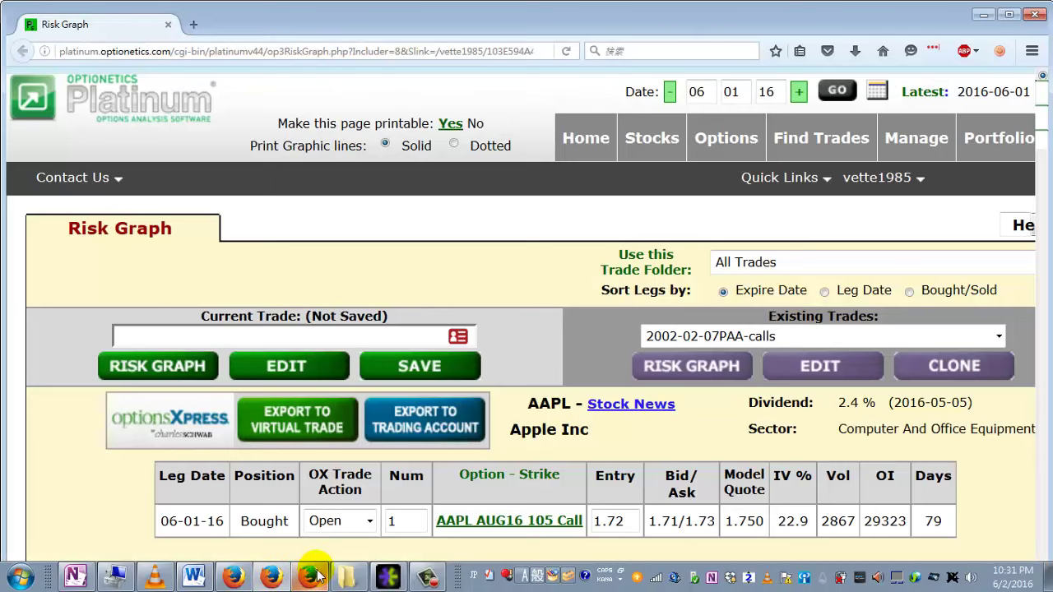
{"action": "left_click", "coordinate": [317, 576]}
{"action": "left_click_drag", "start_coordinate": [318, 576], "coordinate": [278, 581]}
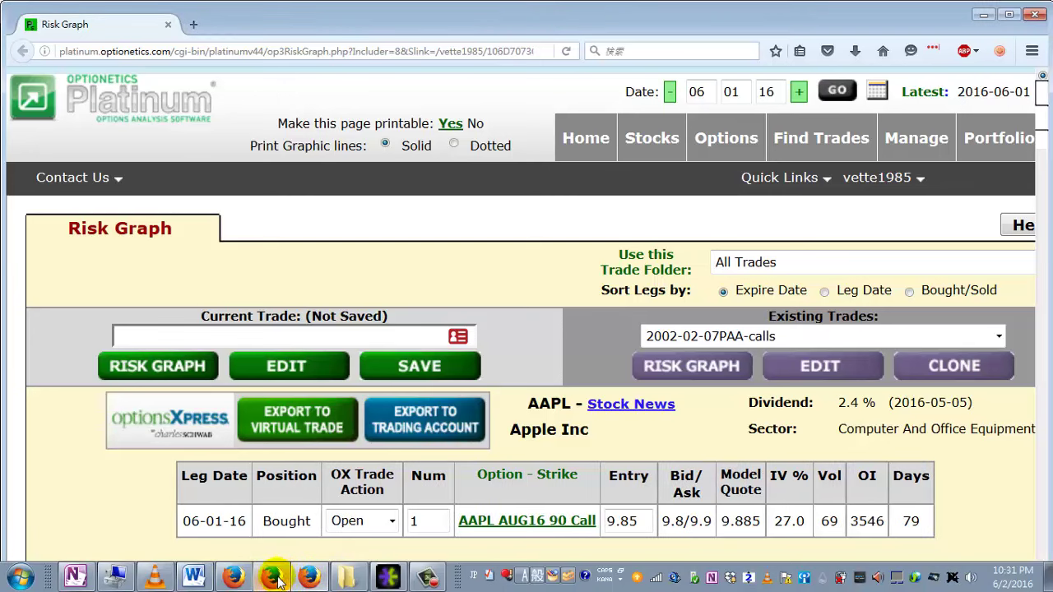
{"action": "left_click", "coordinate": [278, 581]}
{"action": "left_click", "coordinate": [277, 581]}
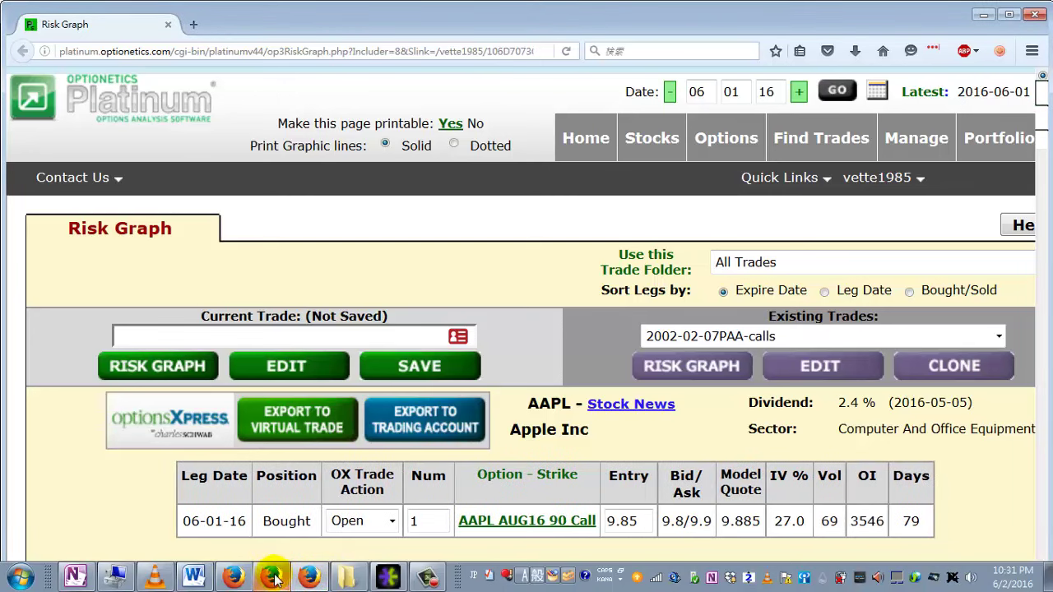
{"action": "left_click", "coordinate": [270, 580]}
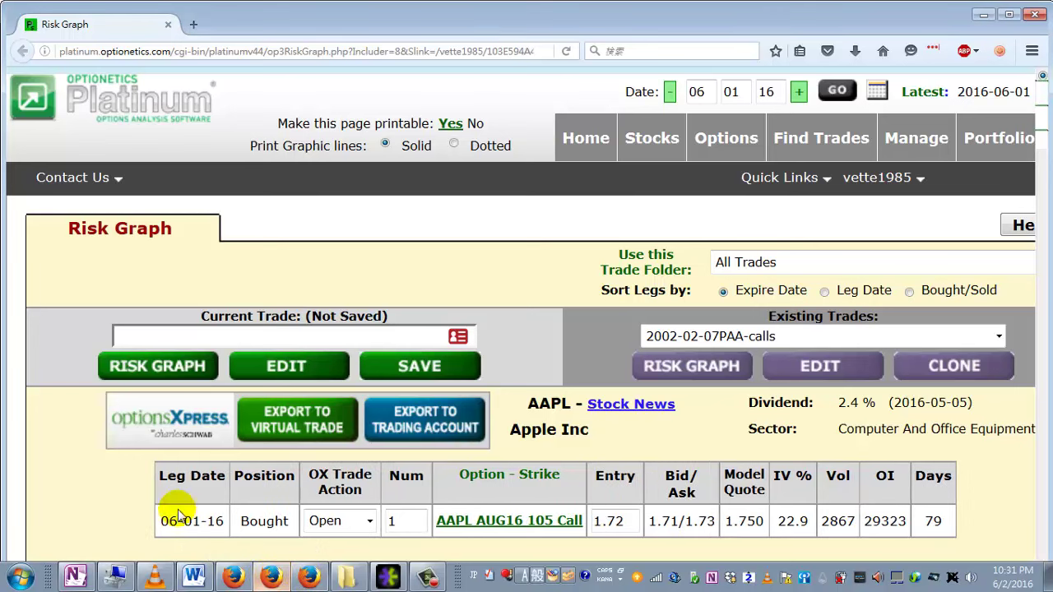
Bring the Greeks and price chart into view for the AUG16 105 Call, and do the same for the AUG16 90 Call.
{"action": "scroll", "coordinate": [91, 422], "scroll_direction": "down", "scroll_amount": 5}
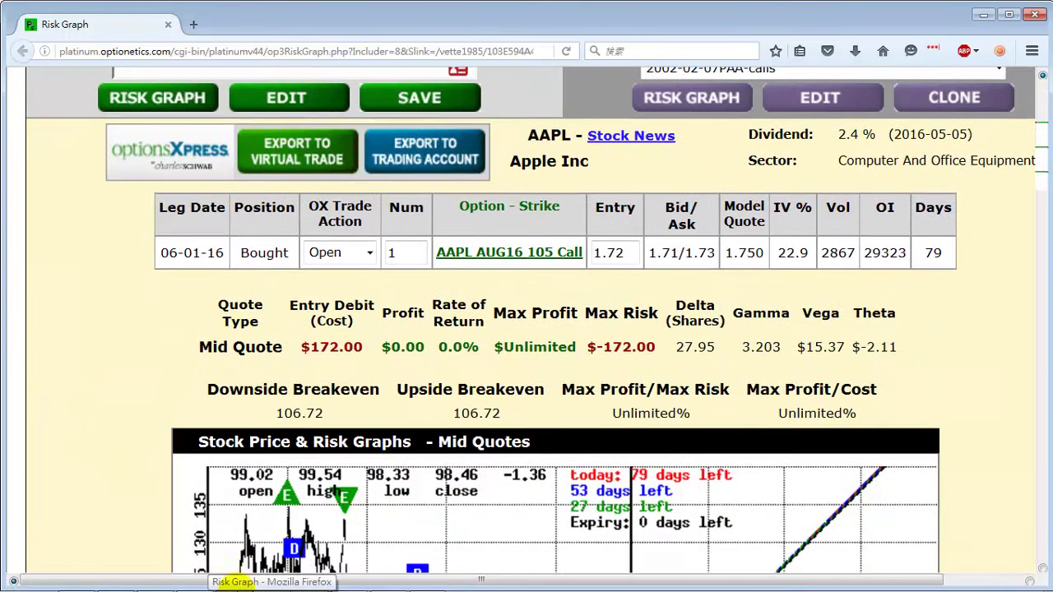
{"action": "left_click", "coordinate": [311, 578]}
{"action": "scroll", "coordinate": [82, 428], "scroll_direction": "down", "scroll_amount": 5}
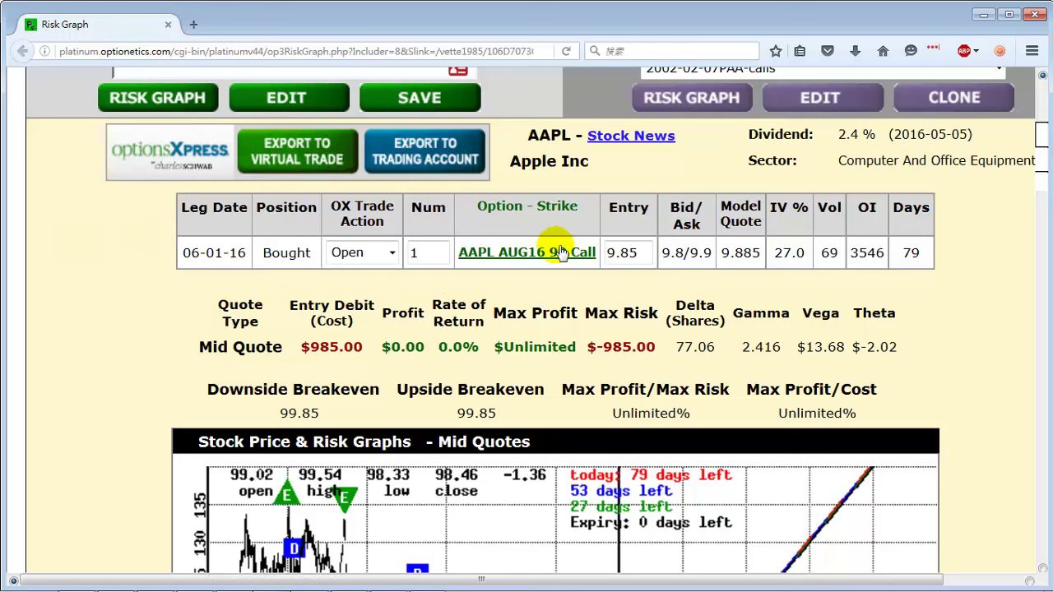
{"action": "mouse_move", "coordinate": [115, 567]}
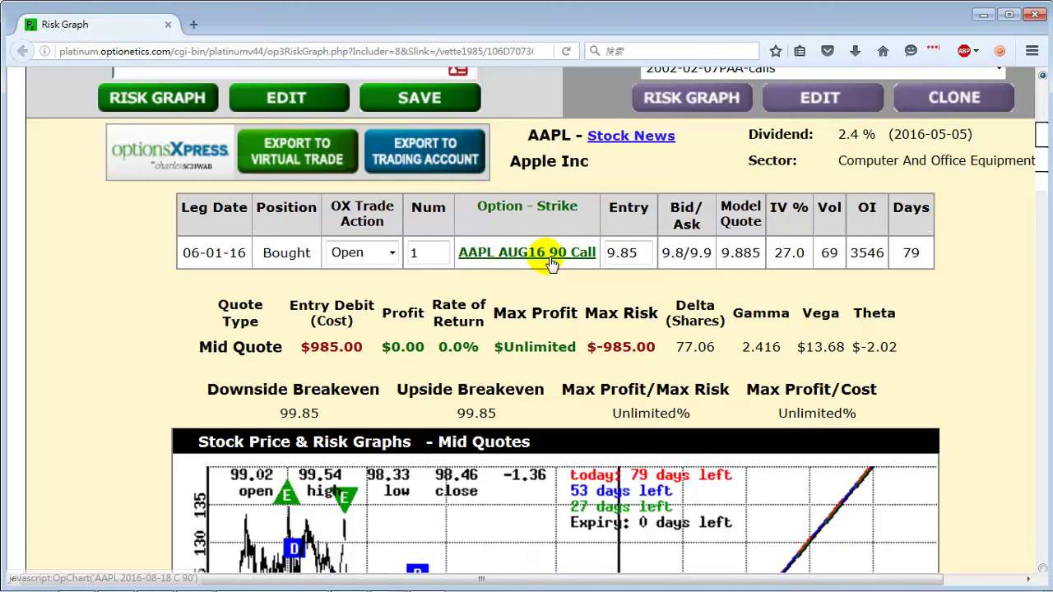
{"action": "left_click", "coordinate": [384, 578]}
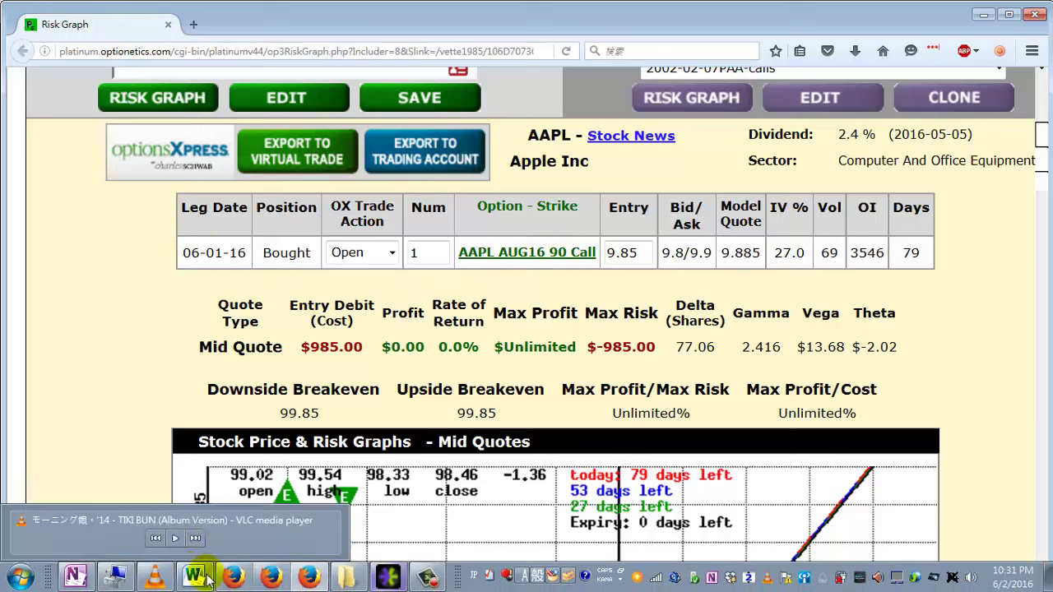
Compare the strikes and entry costs of the AUG16 105 Call and the AUG16 90 Call, ending on the 90 Call's risk graph.
{"action": "left_click", "coordinate": [267, 580]}
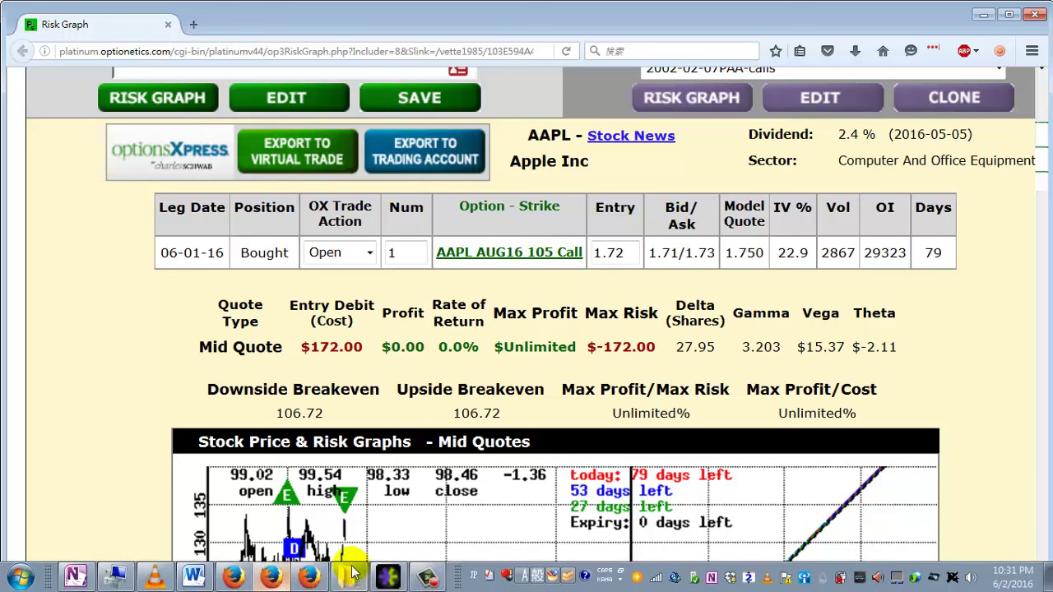
{"action": "left_click", "coordinate": [319, 580]}
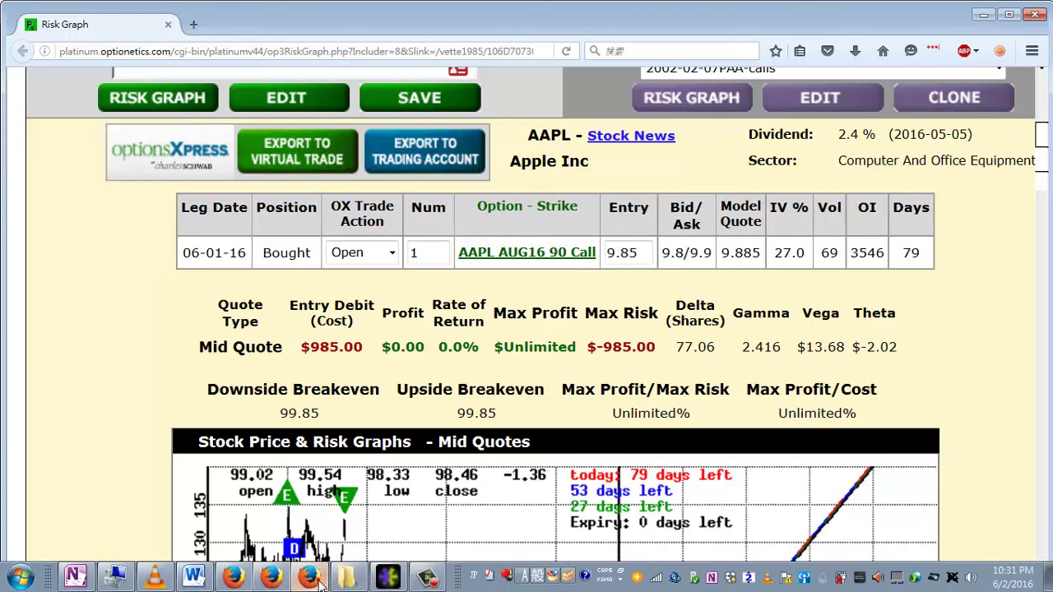
{"action": "left_click", "coordinate": [270, 581]}
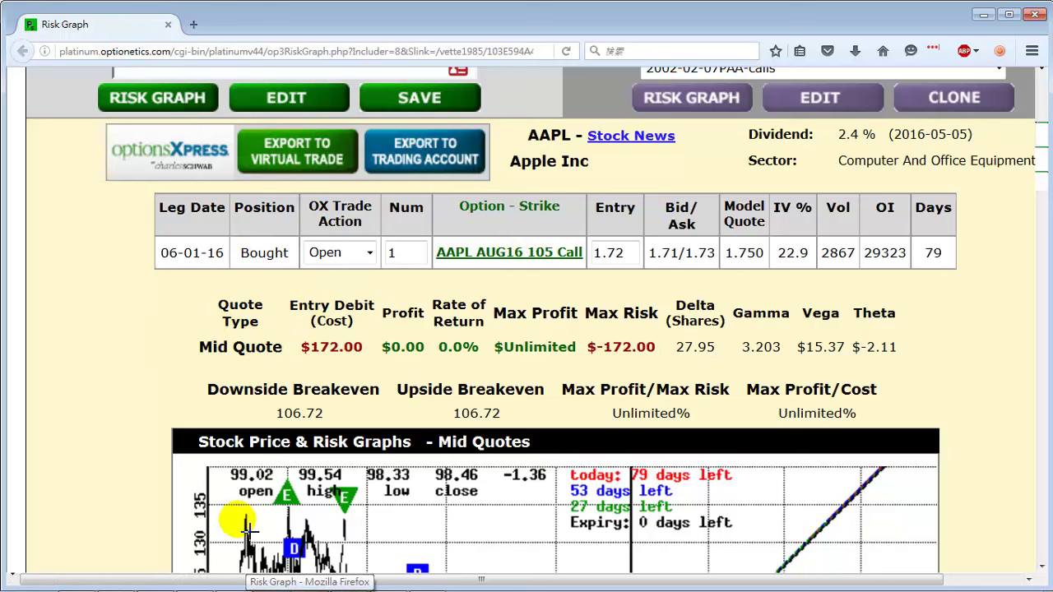
{"action": "mouse_move", "coordinate": [311, 580]}
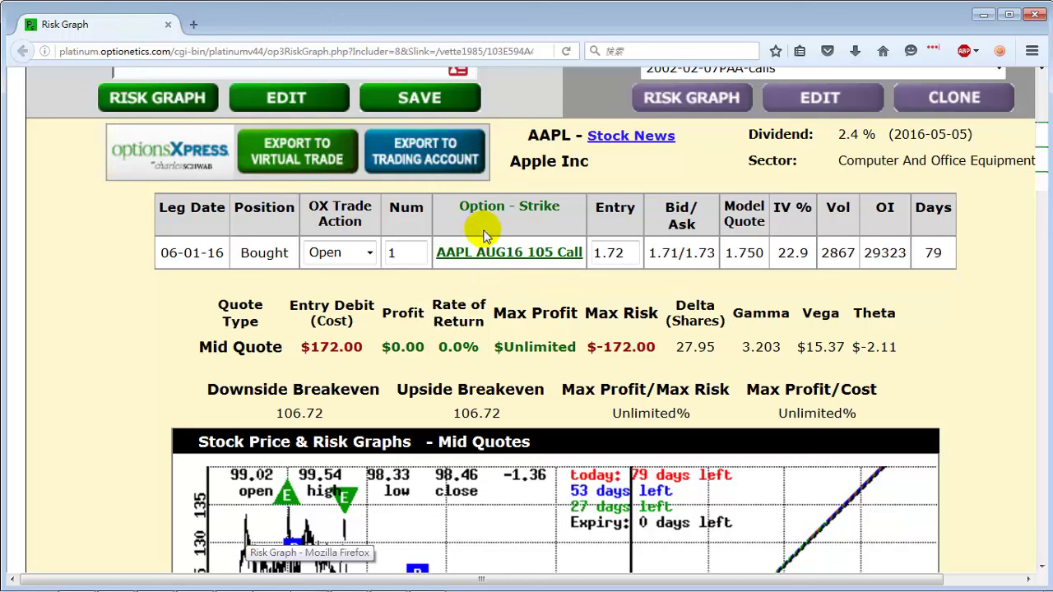
{"action": "left_click", "coordinate": [332, 578]}
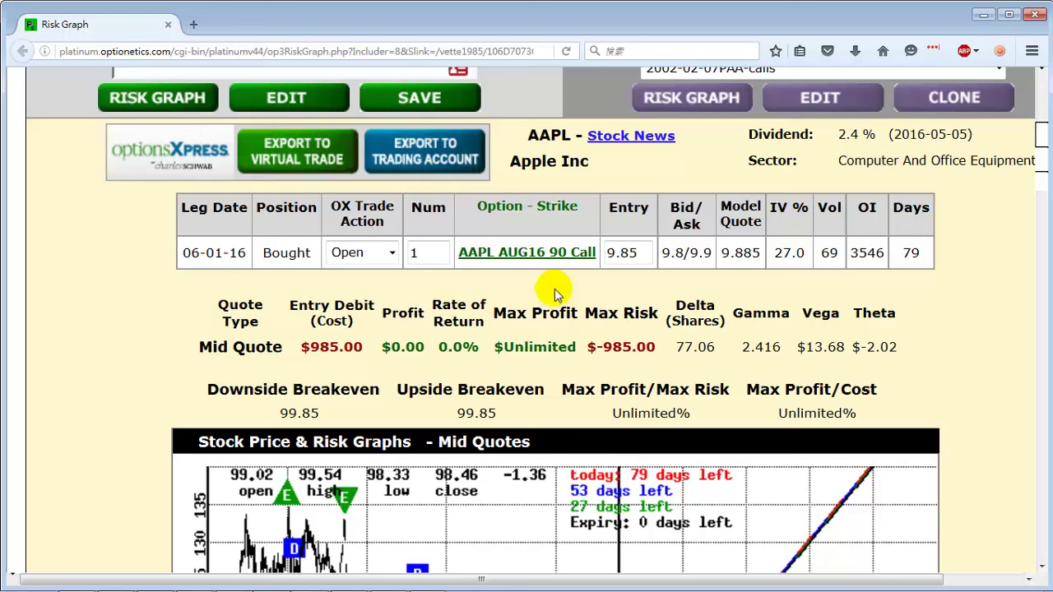
Highlight the delta on the AUG16 90 Call and on the AUG16 105 Call repeatedly to compare the two, clearing the highlight on the 90 Call.
{"action": "double_click", "coordinate": [686, 347]}
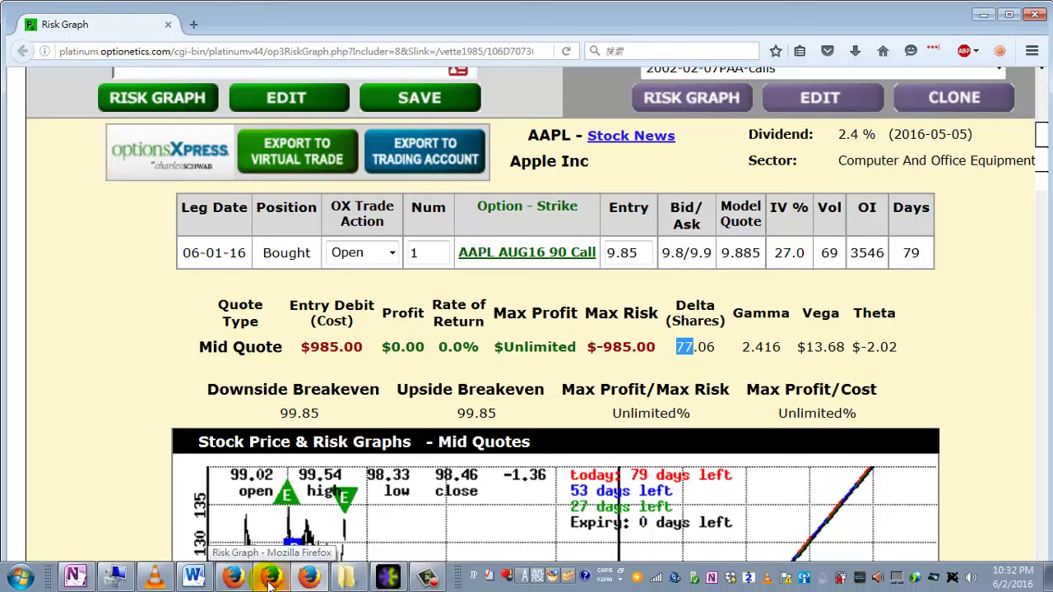
{"action": "left_click", "coordinate": [272, 556]}
{"action": "double_click", "coordinate": [689, 348]}
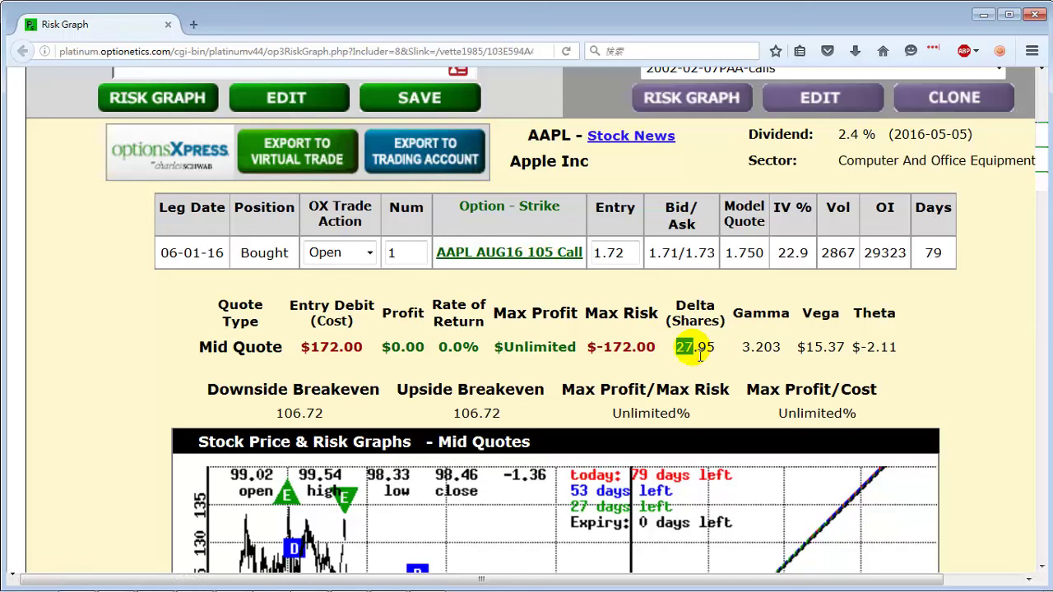
{"action": "left_click", "coordinate": [309, 576]}
{"action": "double_click", "coordinate": [693, 347]}
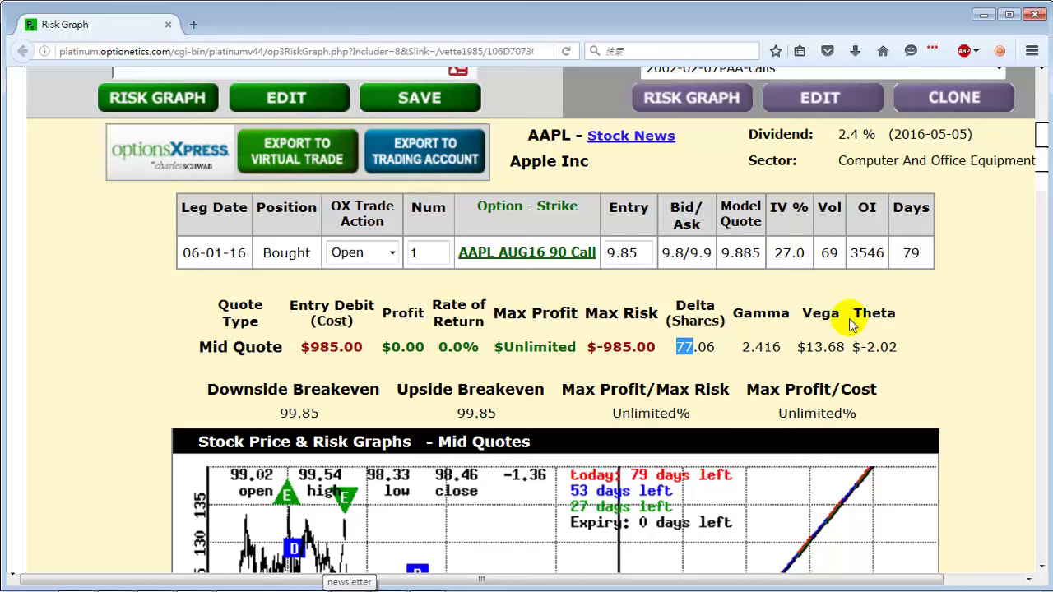
{"action": "double_click", "coordinate": [682, 348]}
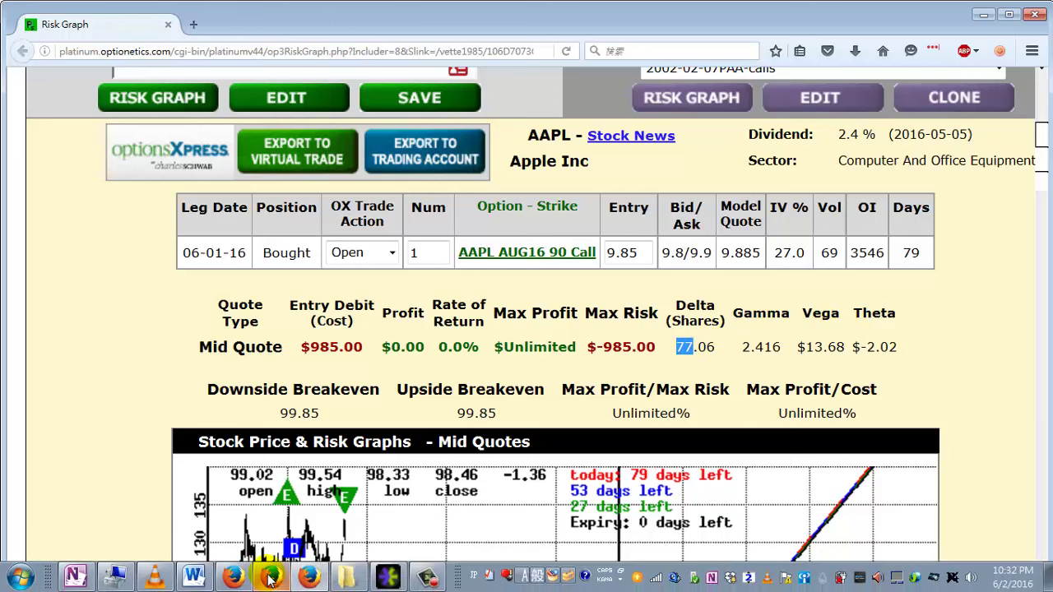
{"action": "left_click", "coordinate": [272, 583]}
{"action": "double_click", "coordinate": [673, 352]}
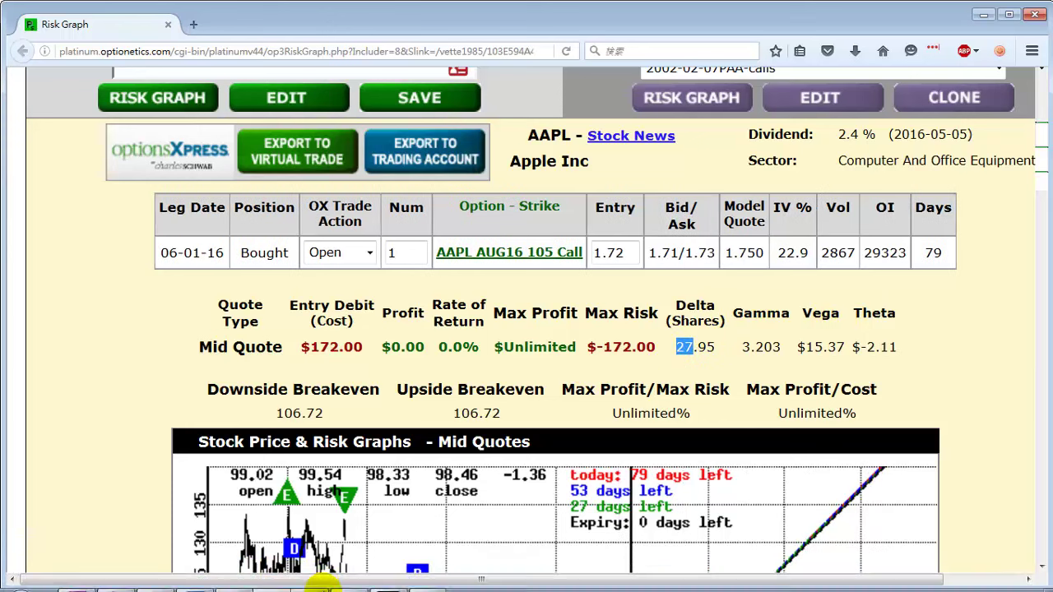
{"action": "left_click", "coordinate": [308, 578]}
{"action": "double_click", "coordinate": [682, 348]}
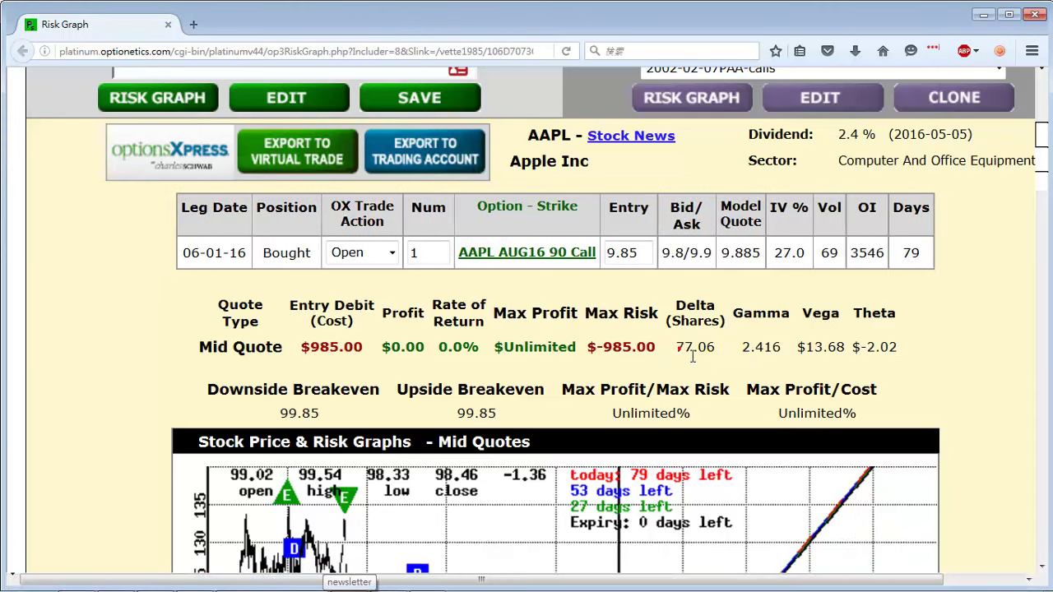
{"action": "left_click", "coordinate": [706, 361]}
{"action": "left_click", "coordinate": [691, 347]}
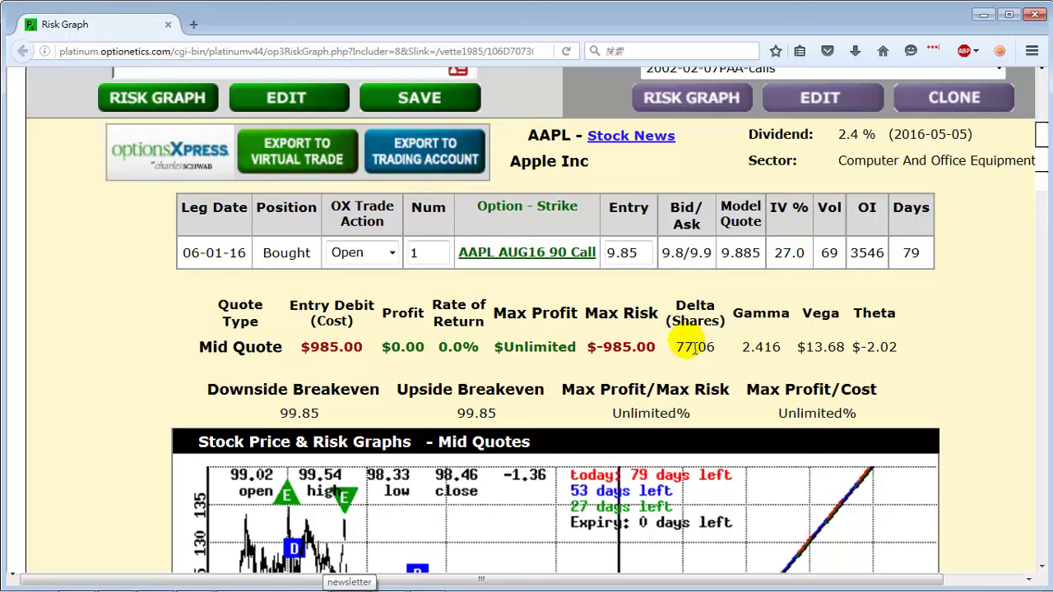
Review the deltas of both calls again by alternating between their risk graphs, ending on the AUG16 105 Call.
{"action": "left_click", "coordinate": [272, 580]}
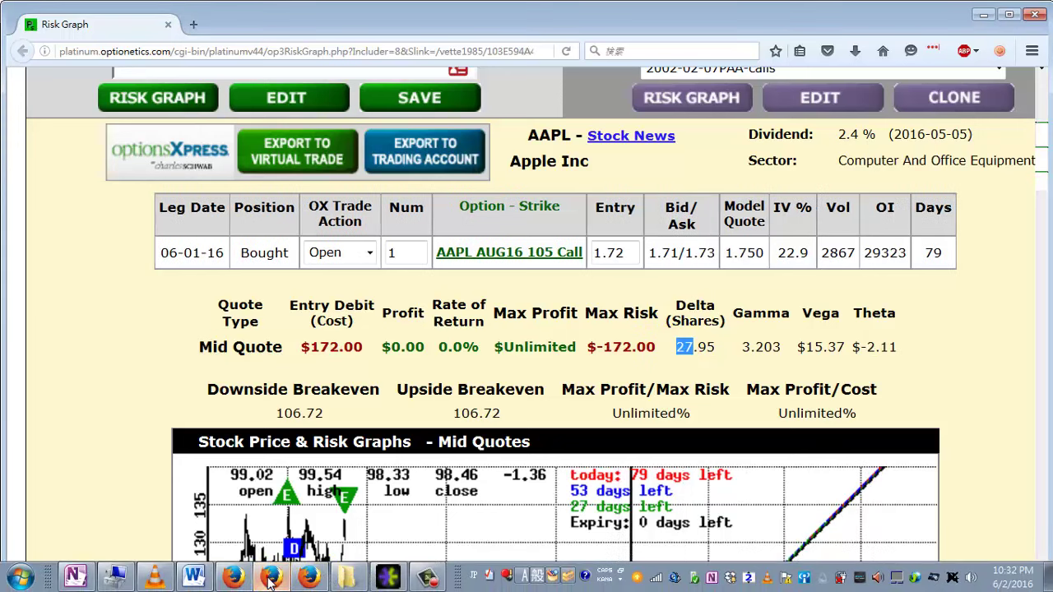
{"action": "left_click", "coordinate": [321, 571]}
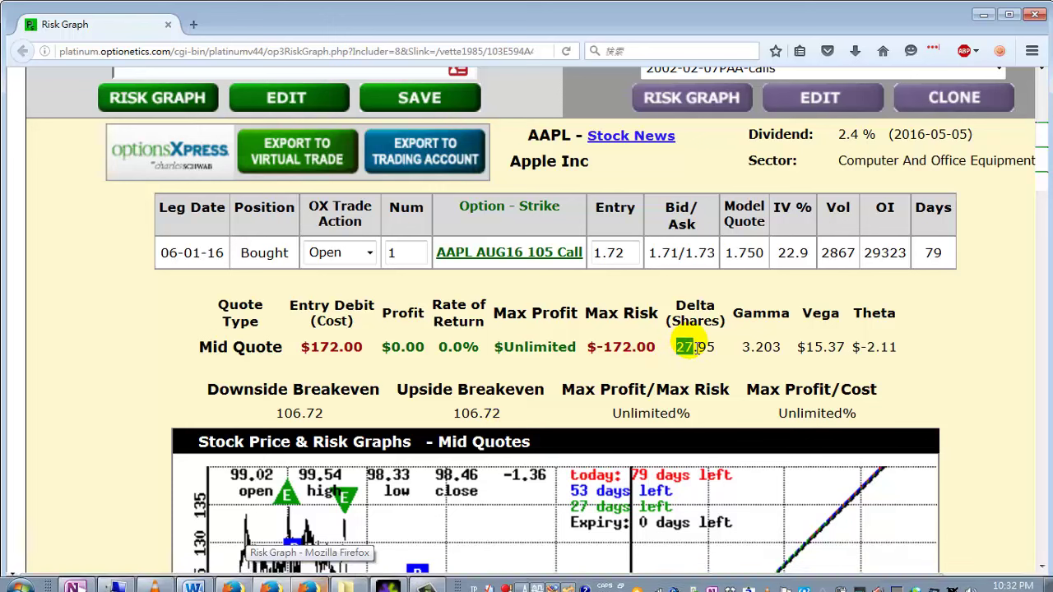
{"action": "left_click", "coordinate": [279, 585]}
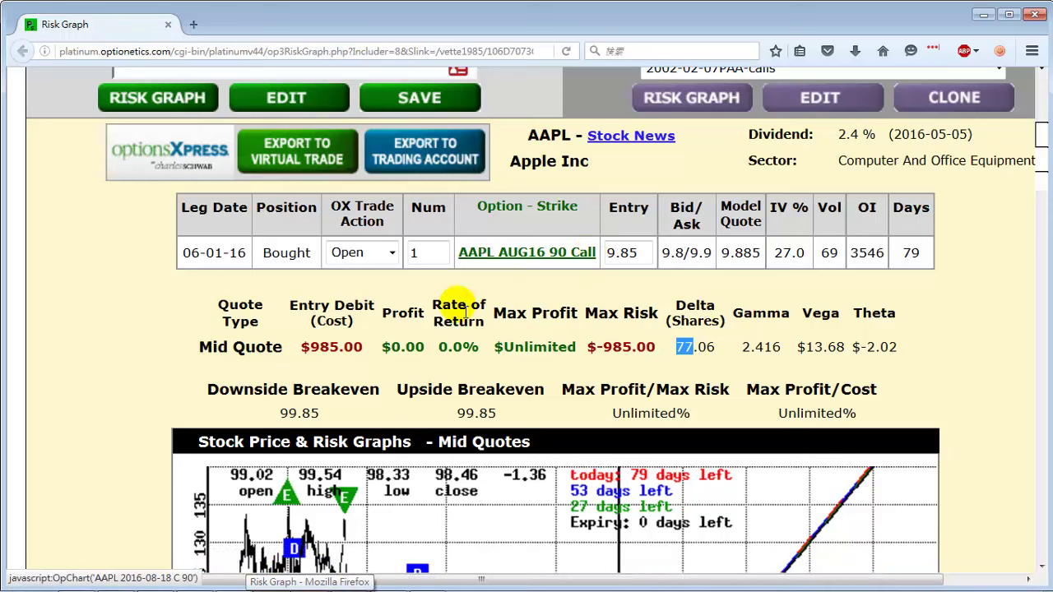
{"action": "left_click_drag", "start_coordinate": [319, 573], "coordinate": [278, 578]}
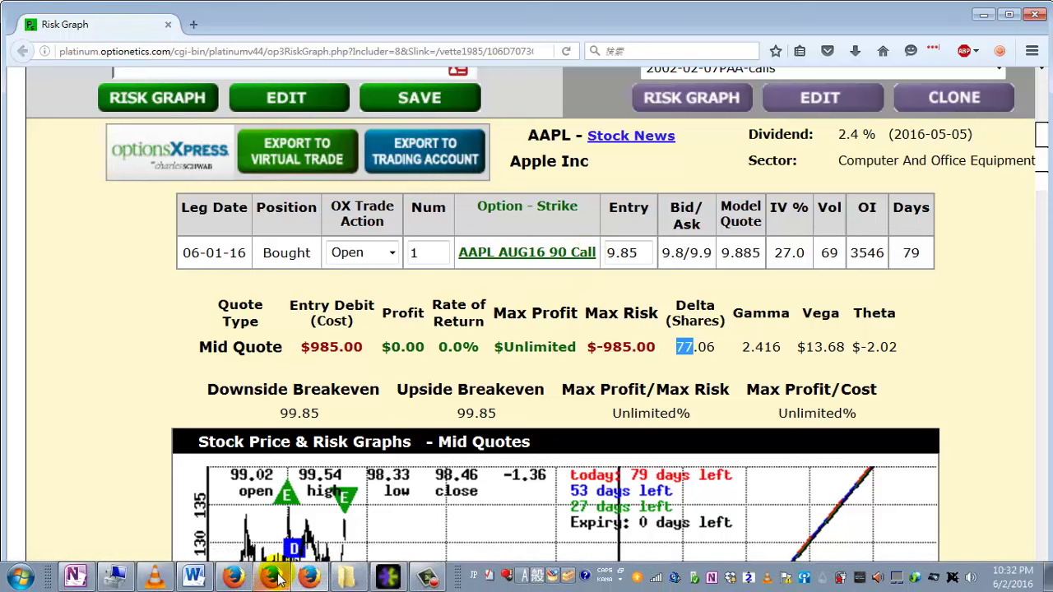
{"action": "left_click", "coordinate": [278, 578]}
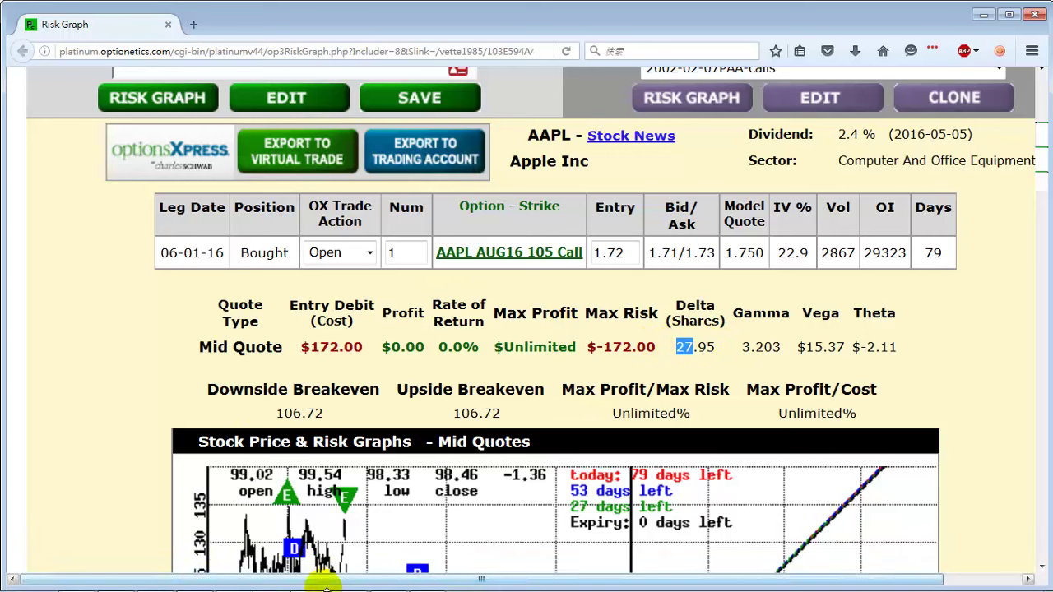
{"action": "mouse_move", "coordinate": [250, 585]}
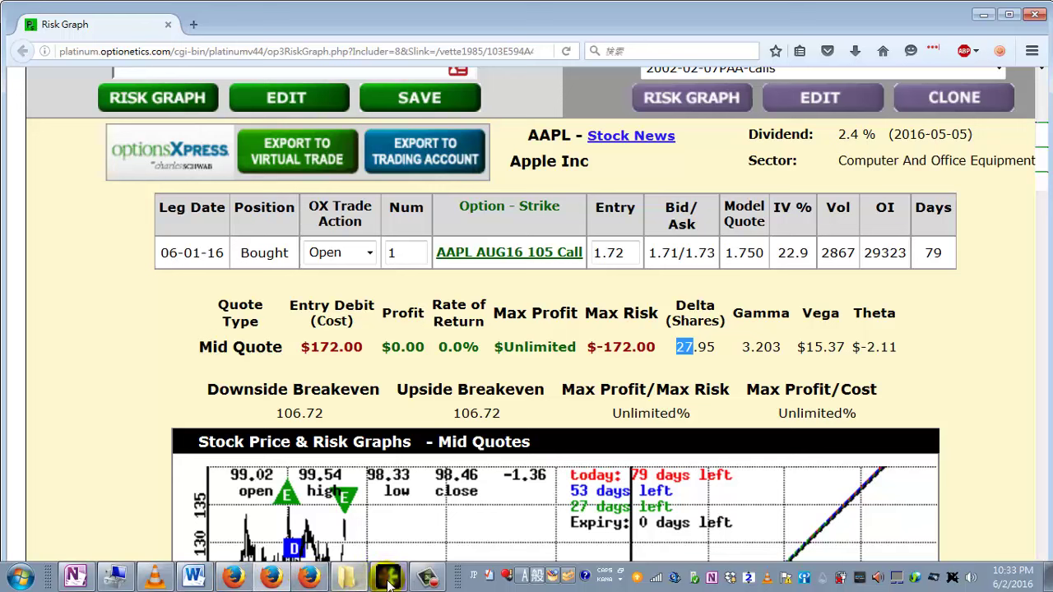
{"action": "left_click", "coordinate": [308, 578]}
{"action": "left_click", "coordinate": [271, 578]}
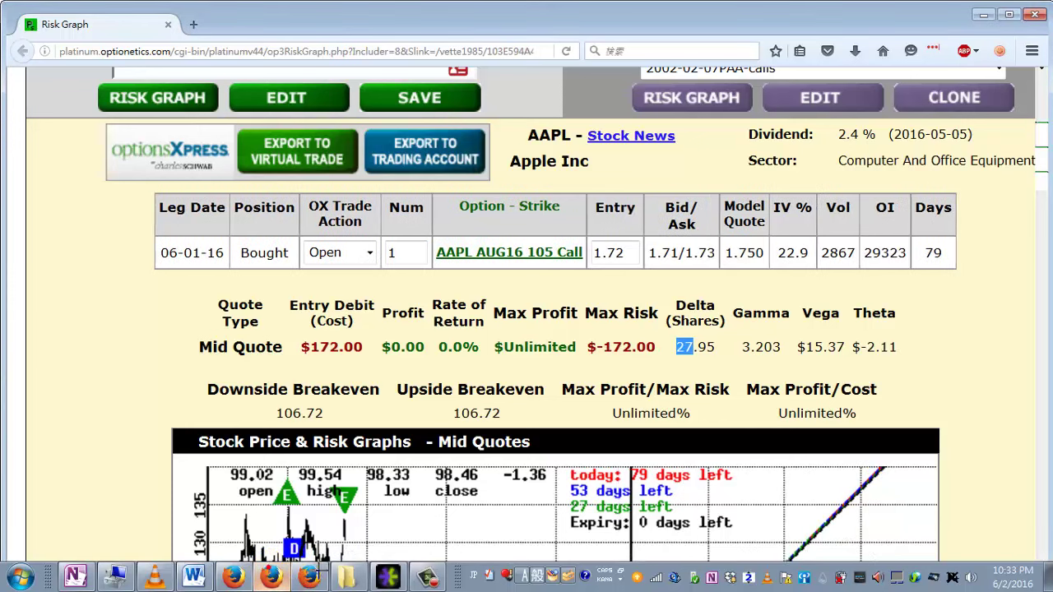
Highlight the AUG16 105 Call's vega, check AAPL's volatility chart in E-TRADE Pro, and return to the call's risk graph.
{"action": "left_click", "coordinate": [815, 352]}
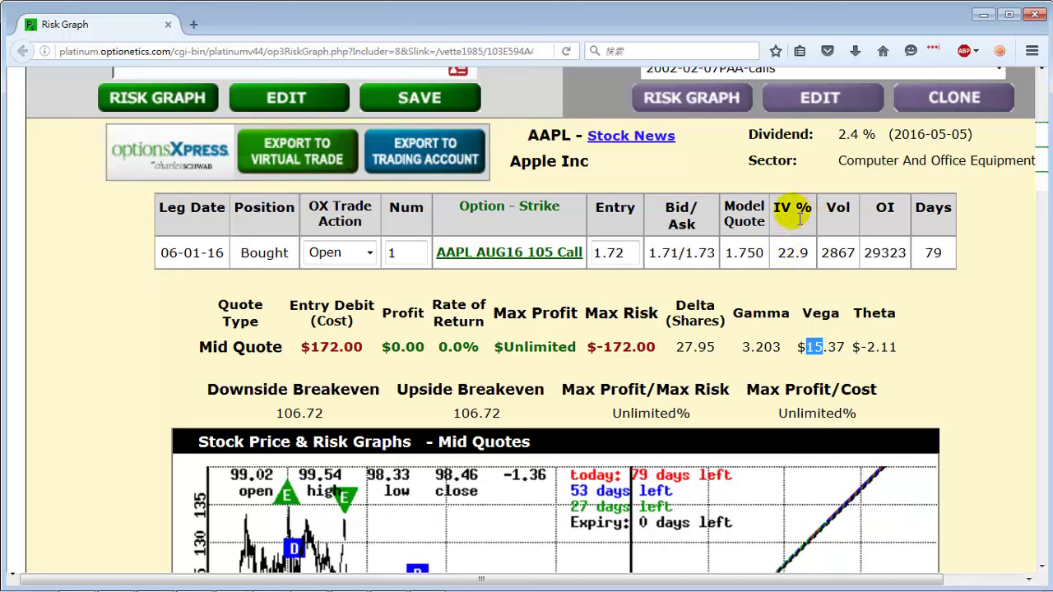
{"action": "left_click", "coordinate": [388, 578]}
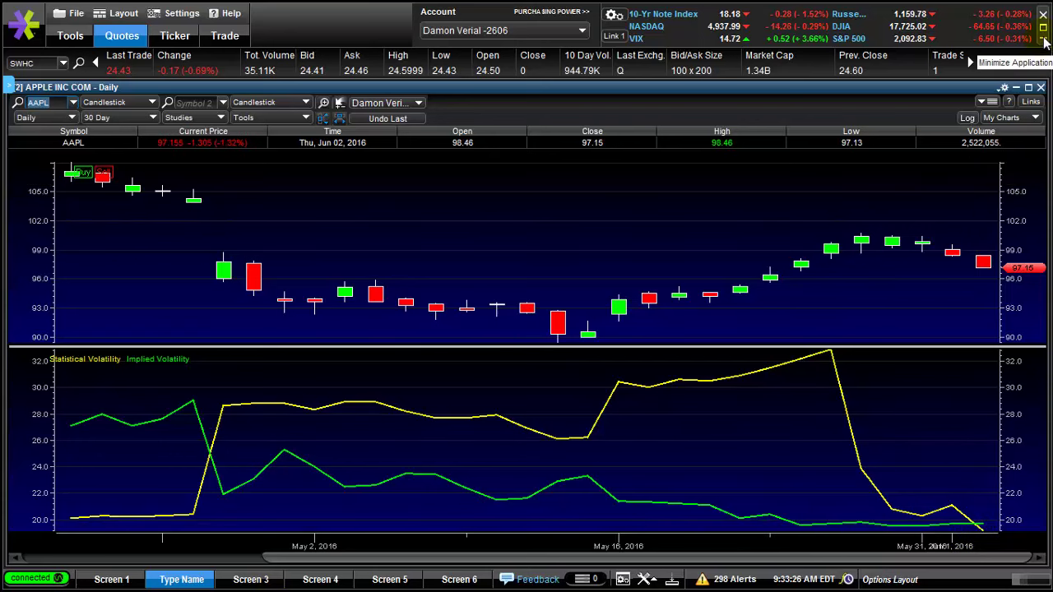
{"action": "key", "text": "alt+Tab"}
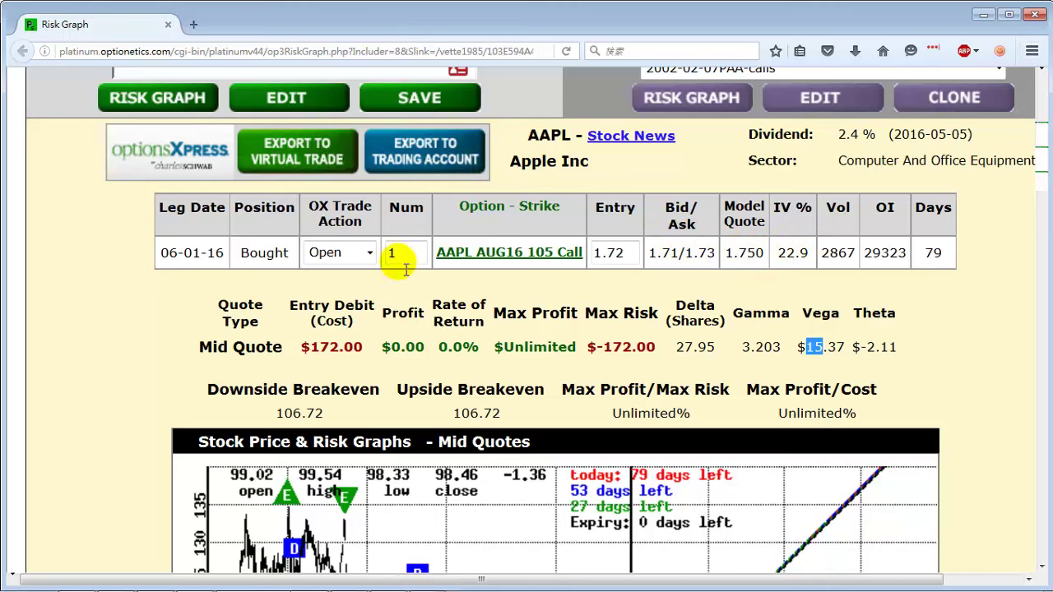
Highlight the IV % value in the AUG16 105 Call's option row to review its implied volatility.
{"action": "scroll", "coordinate": [118, 258], "scroll_direction": "up", "scroll_amount": 5}
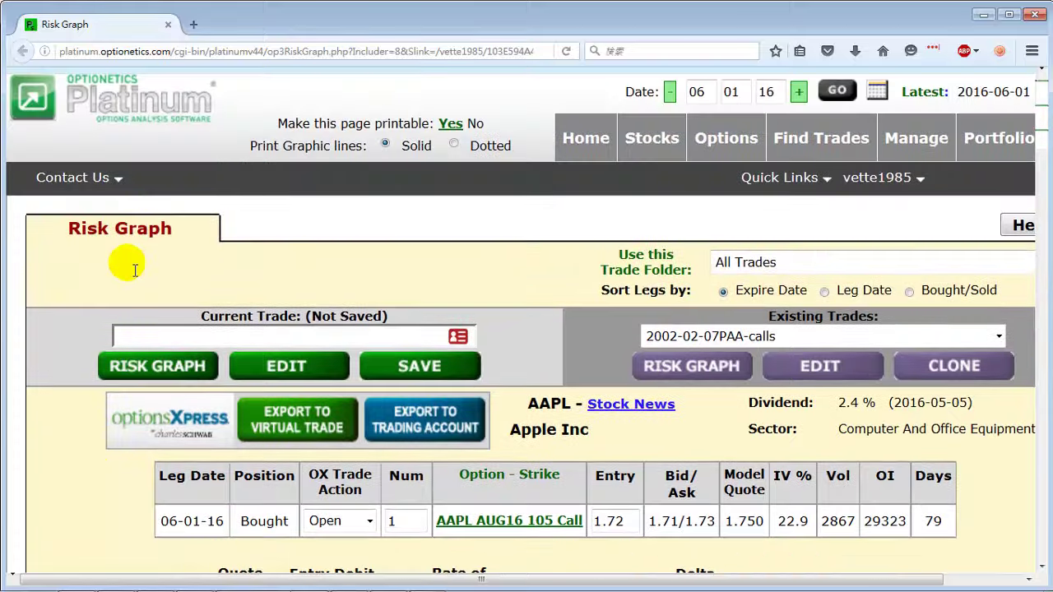
{"action": "scroll", "coordinate": [132, 206], "scroll_direction": "down", "scroll_amount": 5}
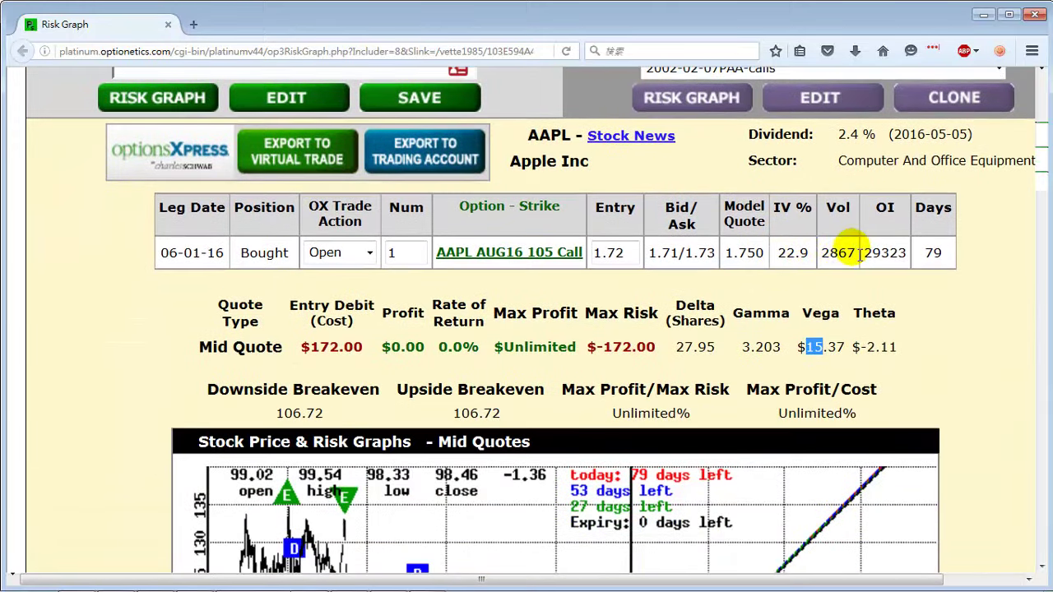
{"action": "left_click", "coordinate": [785, 255]}
{"action": "double_click", "coordinate": [788, 256]}
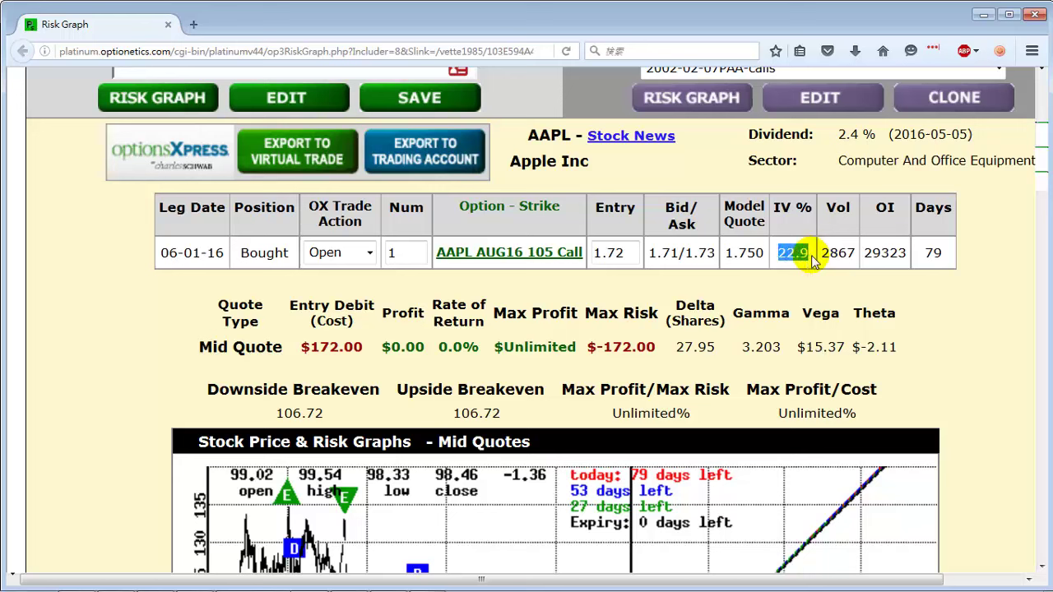
{"action": "left_click", "coordinate": [790, 261]}
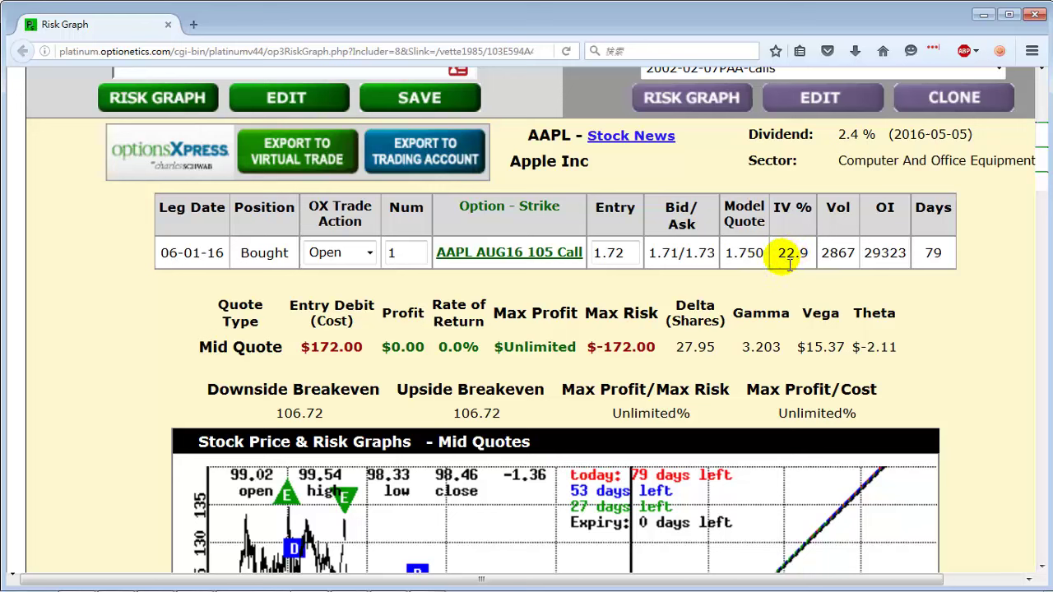
{"action": "double_click", "coordinate": [787, 257]}
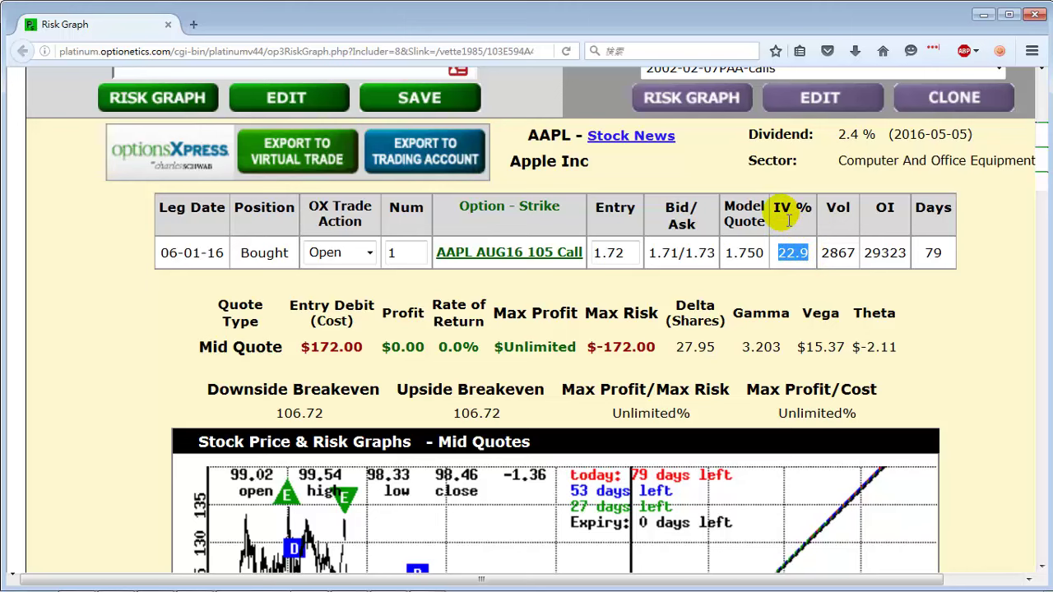
Highlight the vega on the AUG16 105 Call and on the AUG16 90 Call, alternating between their risk graphs to compare them.
{"action": "left_click", "coordinate": [384, 580]}
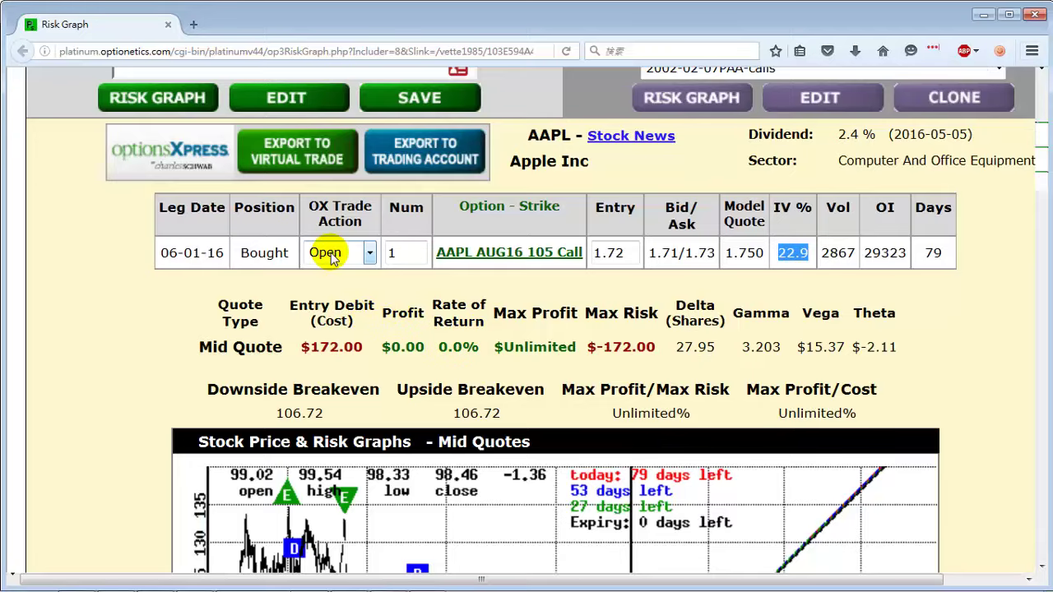
{"action": "mouse_move", "coordinate": [139, 586]}
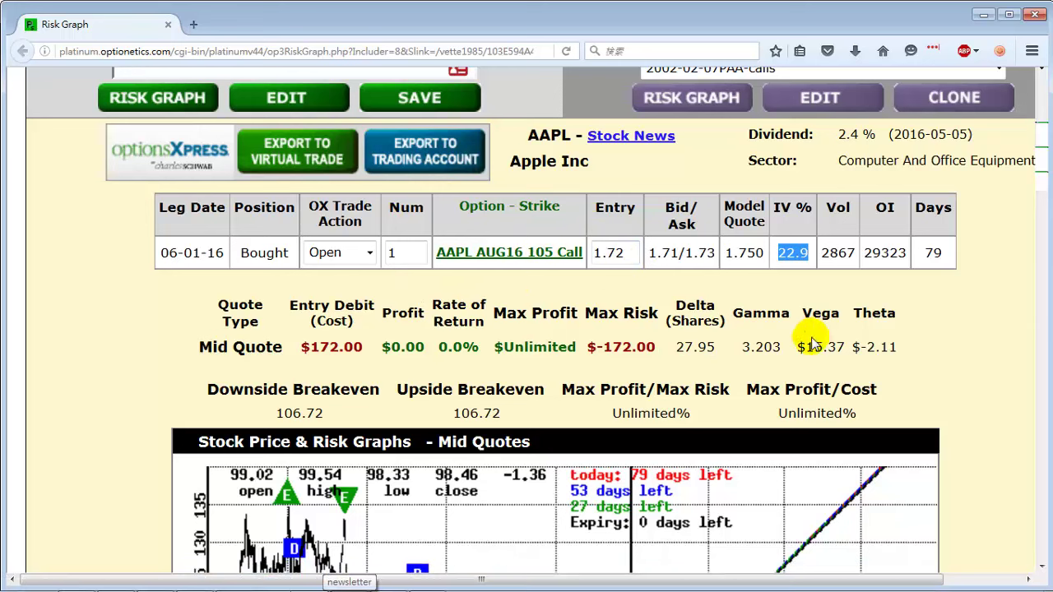
{"action": "left_click_drag", "start_coordinate": [797, 347], "coordinate": [845, 347]}
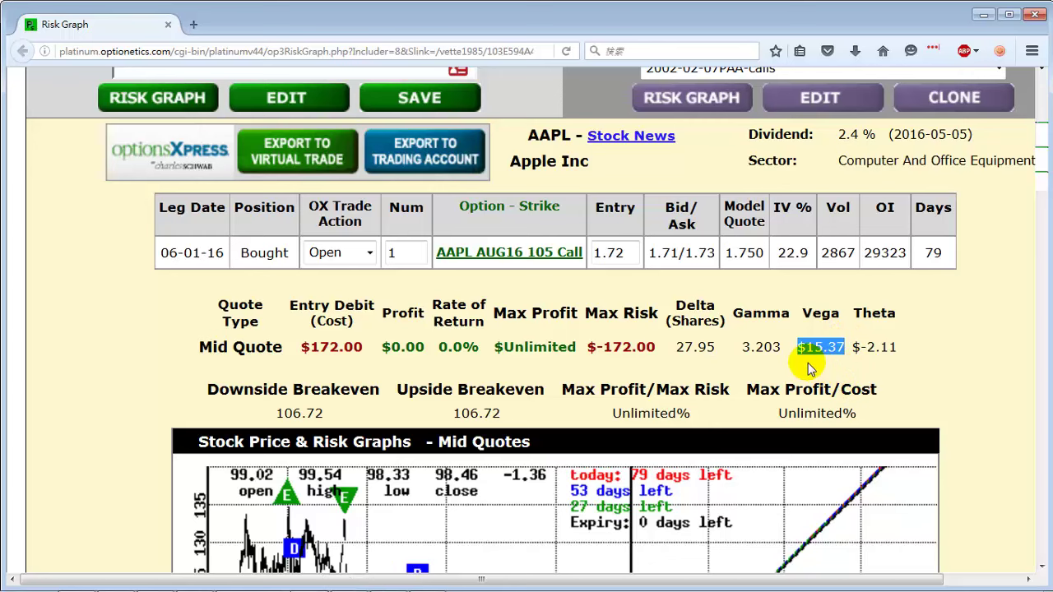
{"action": "left_click", "coordinate": [320, 580]}
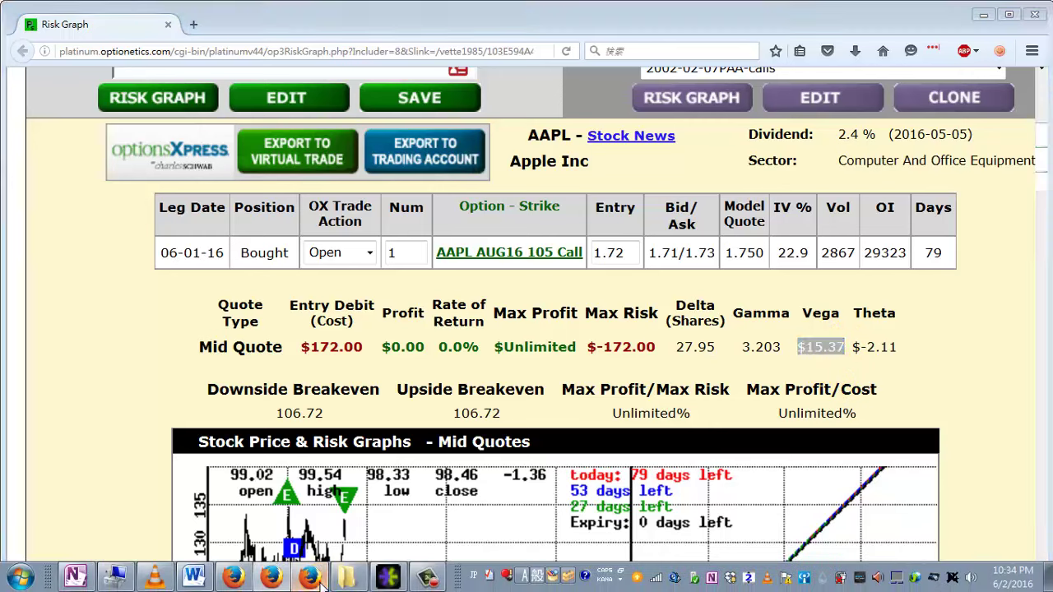
{"action": "double_click", "coordinate": [814, 347]}
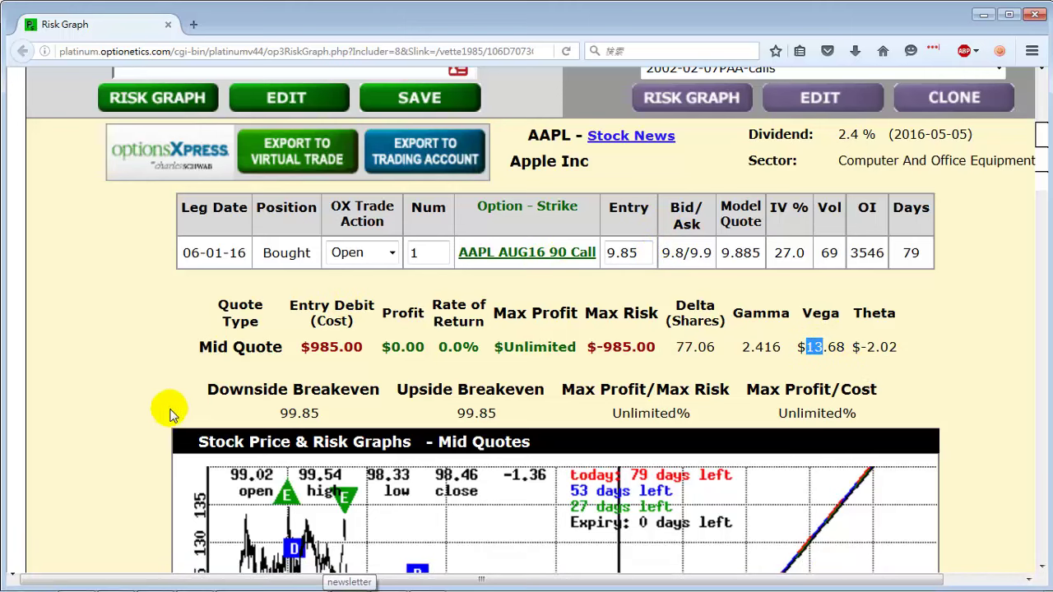
{"action": "mouse_move", "coordinate": [288, 580]}
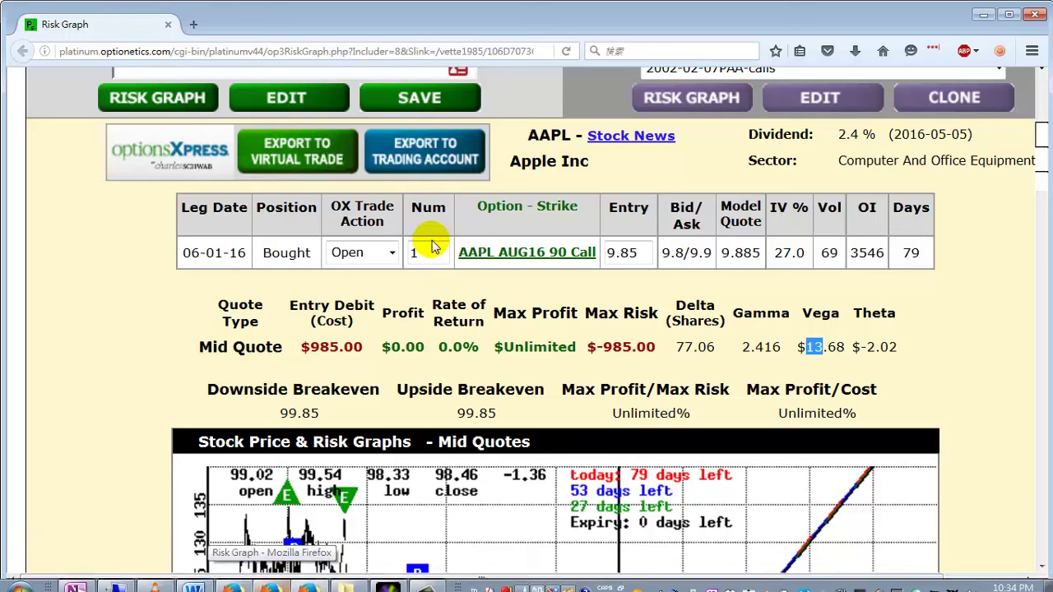
{"action": "left_click", "coordinate": [313, 580]}
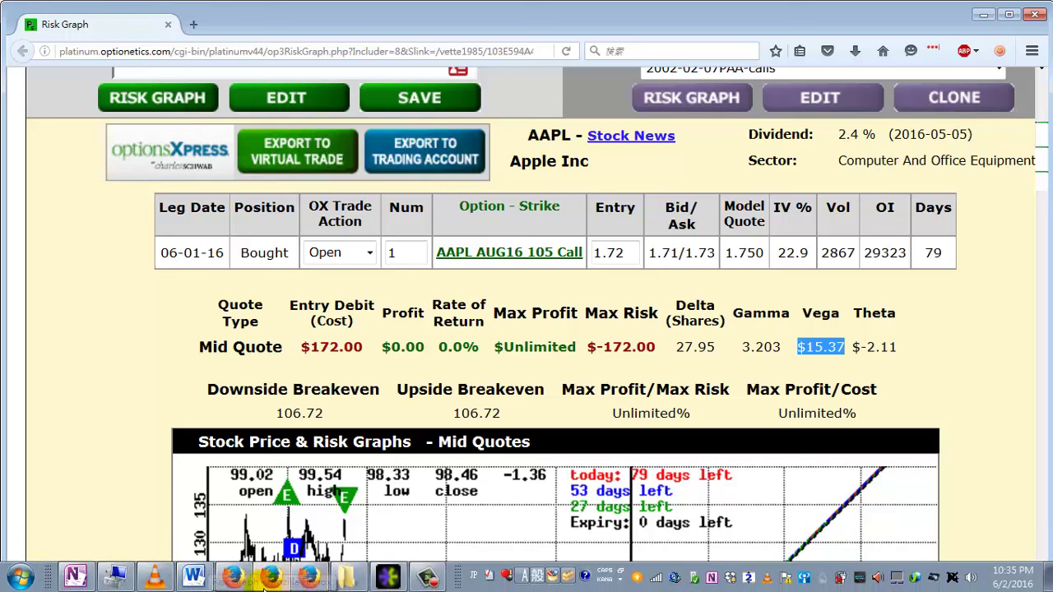
{"action": "left_click", "coordinate": [311, 580]}
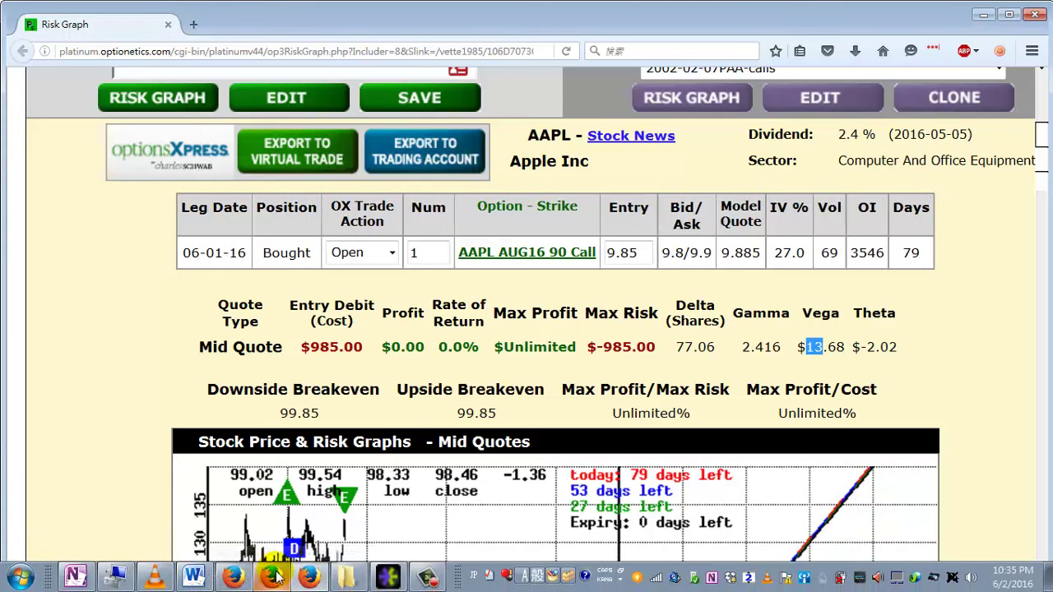
{"action": "left_click", "coordinate": [276, 578]}
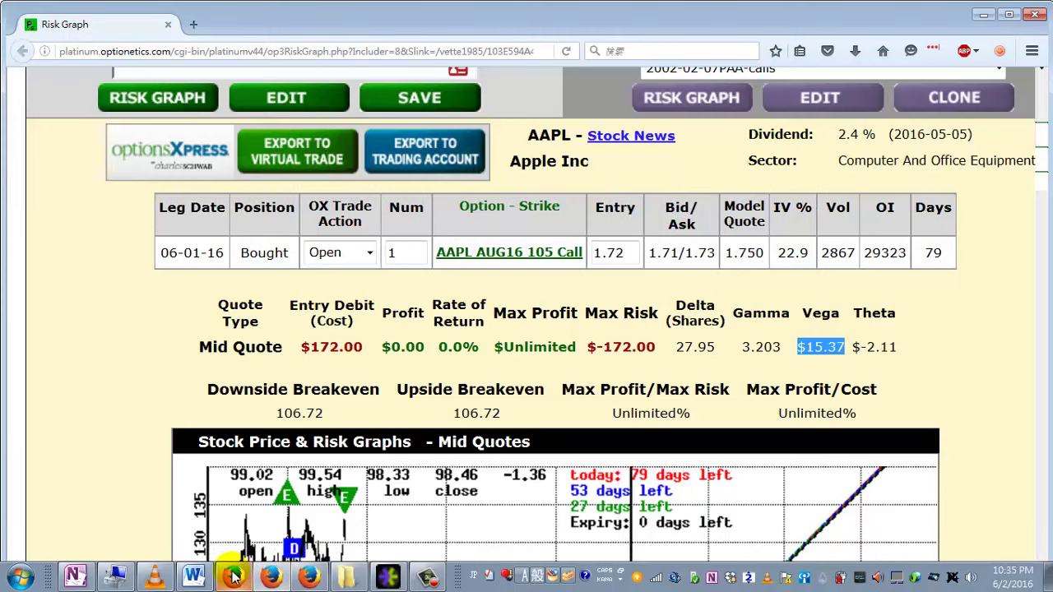
Switch to the Platinum Essentials page and open QuickCreate Trade for AAPL.
{"action": "left_click", "coordinate": [235, 578]}
{"action": "left_click", "coordinate": [293, 11]}
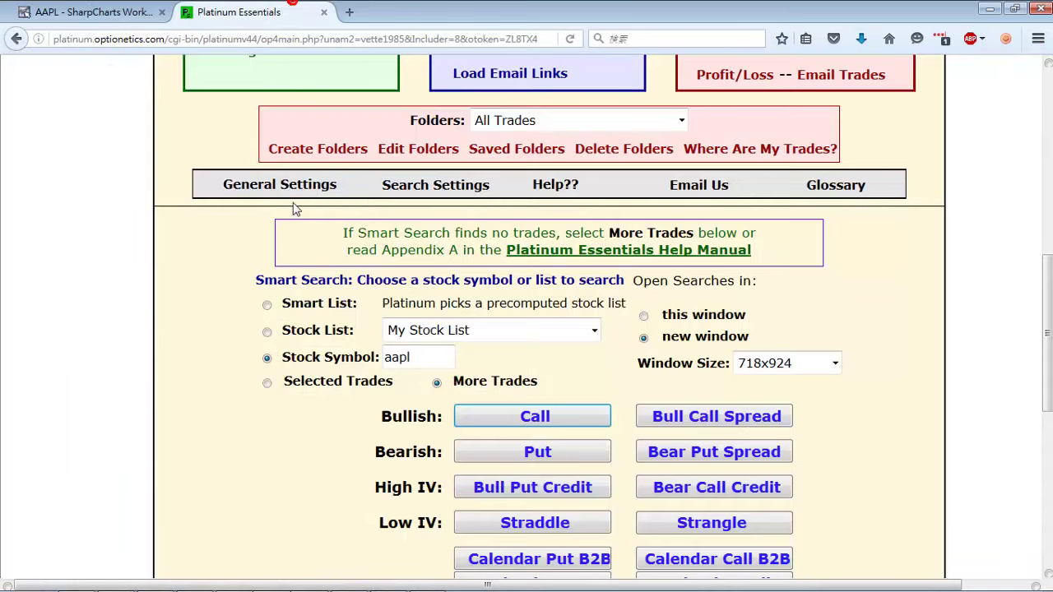
{"action": "scroll", "coordinate": [423, 271], "scroll_direction": "up", "scroll_amount": 4}
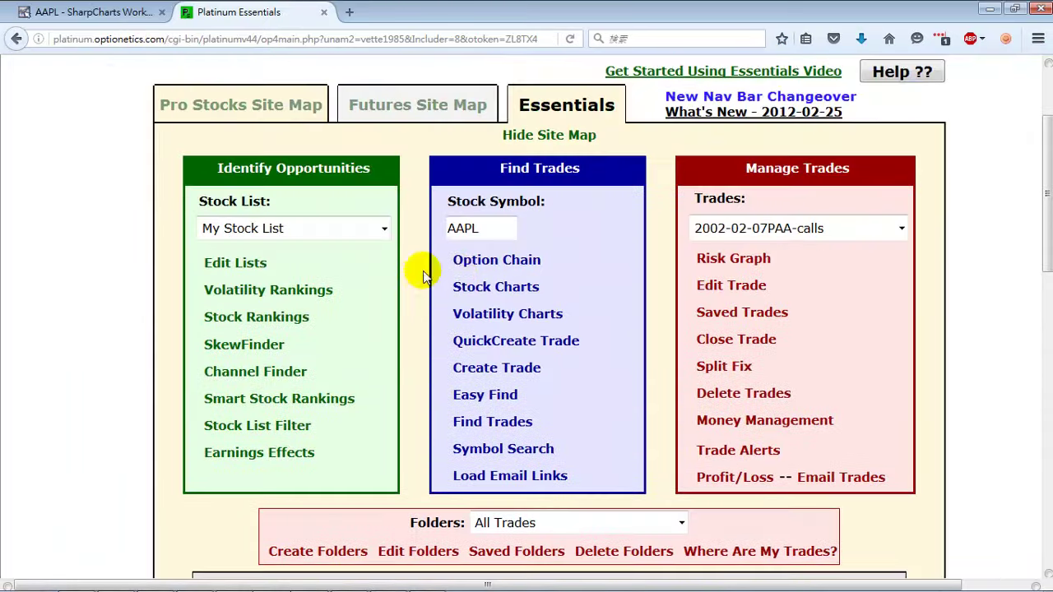
{"action": "left_click", "coordinate": [549, 345]}
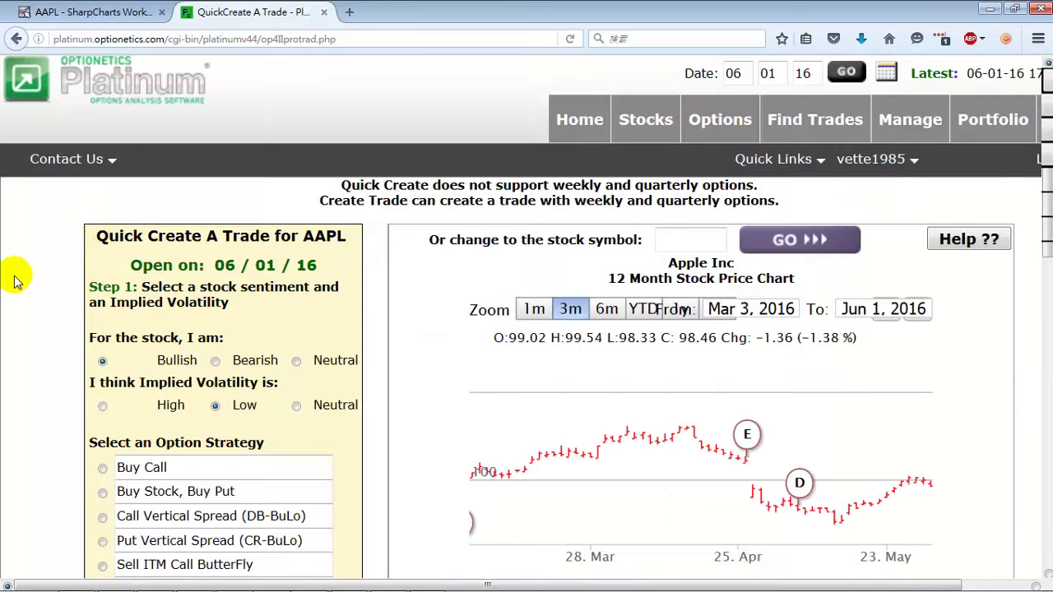
Set the stock sentiment to Neutral with low implied volatility and choose the Call Backspread (Bullish) strategy.
{"action": "scroll", "coordinate": [25, 275], "scroll_direction": "down", "scroll_amount": 3}
{"action": "scroll", "coordinate": [206, 255], "scroll_direction": "up", "scroll_amount": 2}
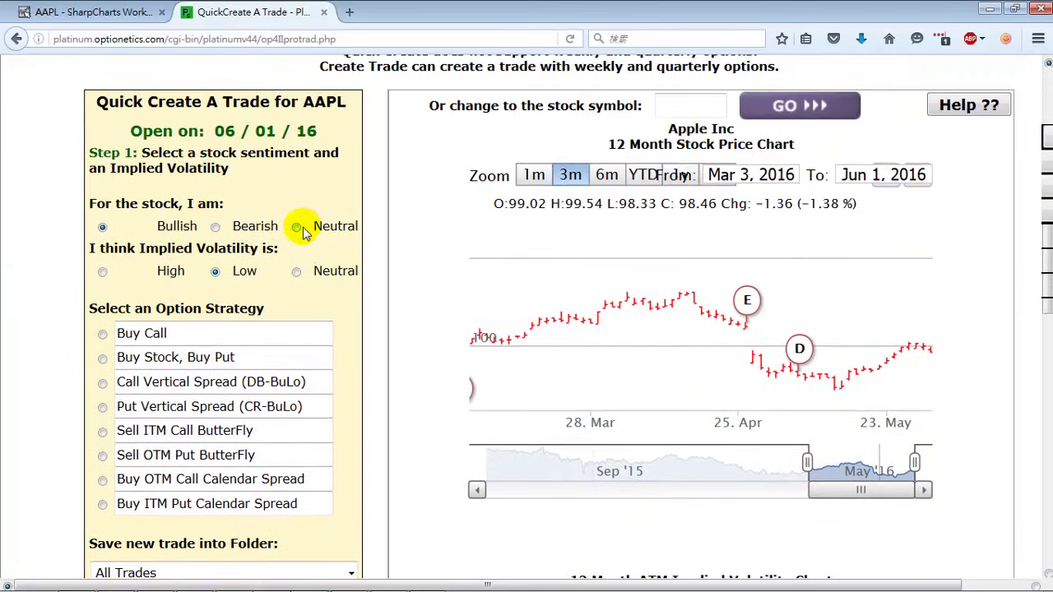
{"action": "left_click", "coordinate": [296, 227]}
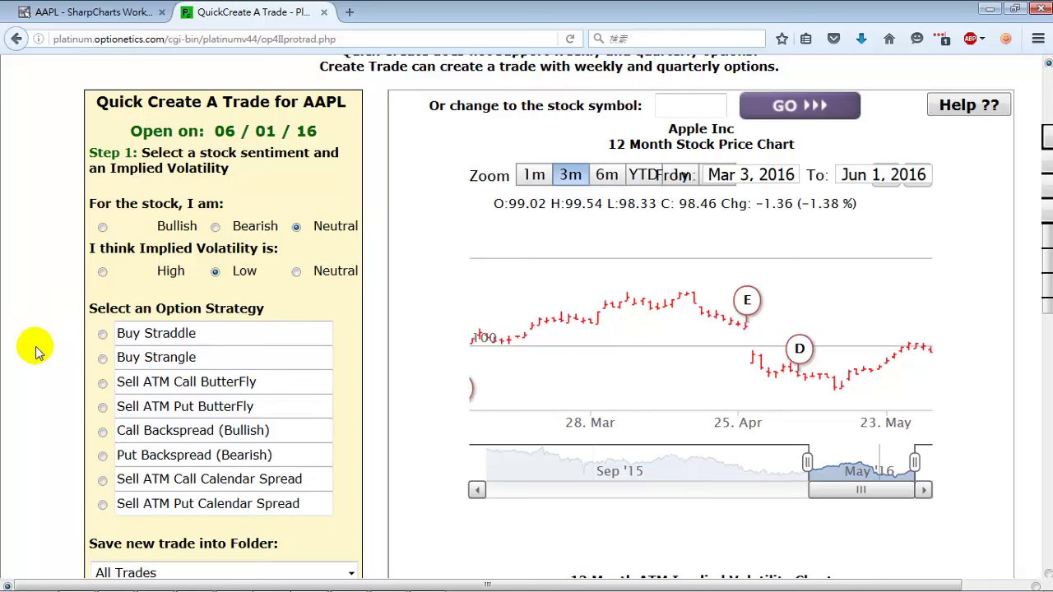
{"action": "left_click", "coordinate": [103, 432]}
Set the new trade's expiration to Aug16 79 days and open the trade for editing.
{"action": "scroll", "coordinate": [59, 383], "scroll_direction": "down", "scroll_amount": 5}
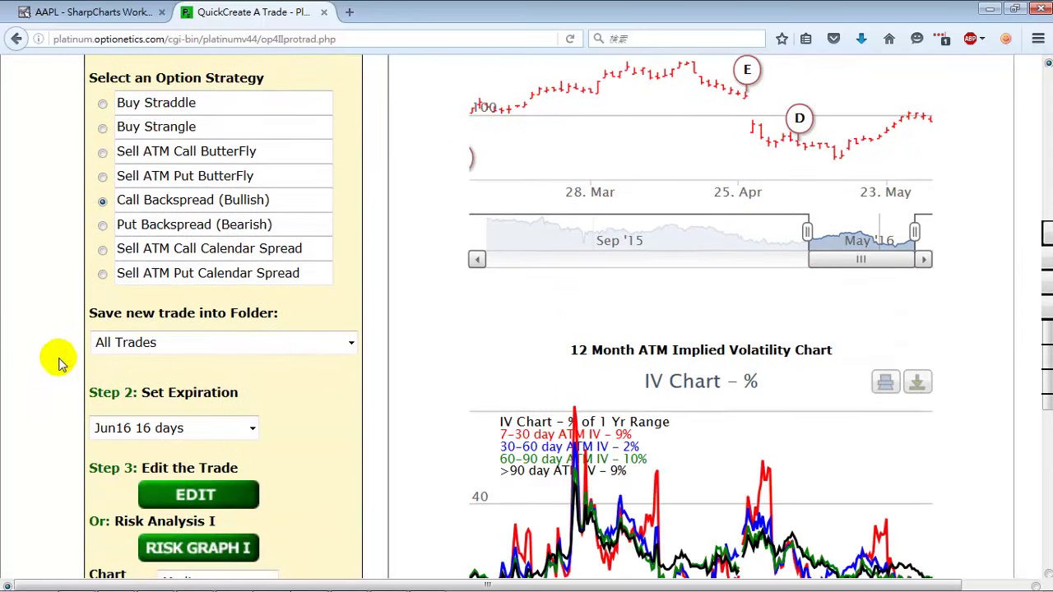
{"action": "scroll", "coordinate": [167, 366], "scroll_direction": "down", "scroll_amount": 1}
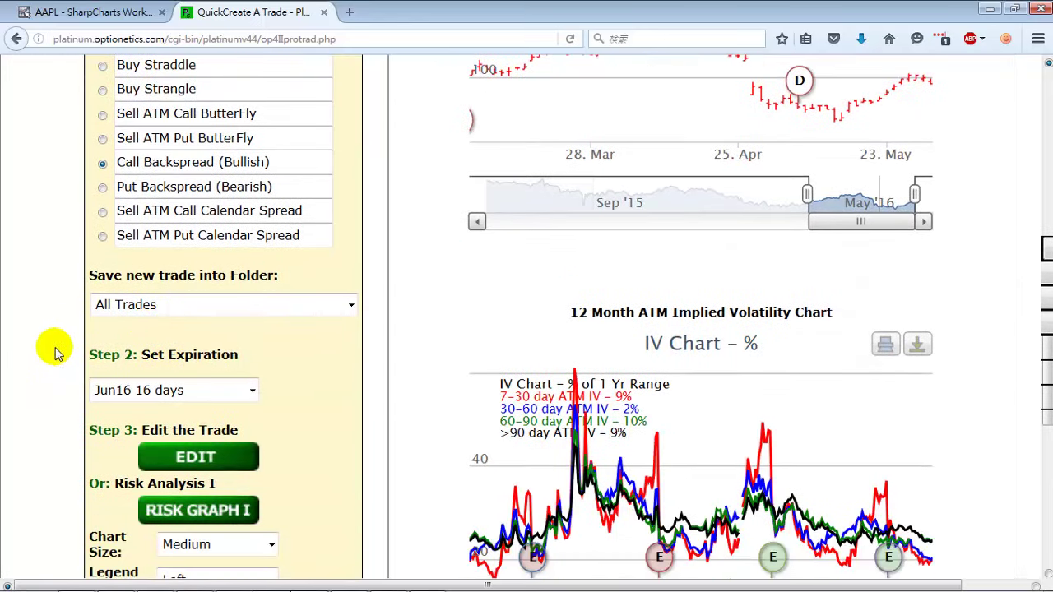
{"action": "left_click", "coordinate": [164, 385]}
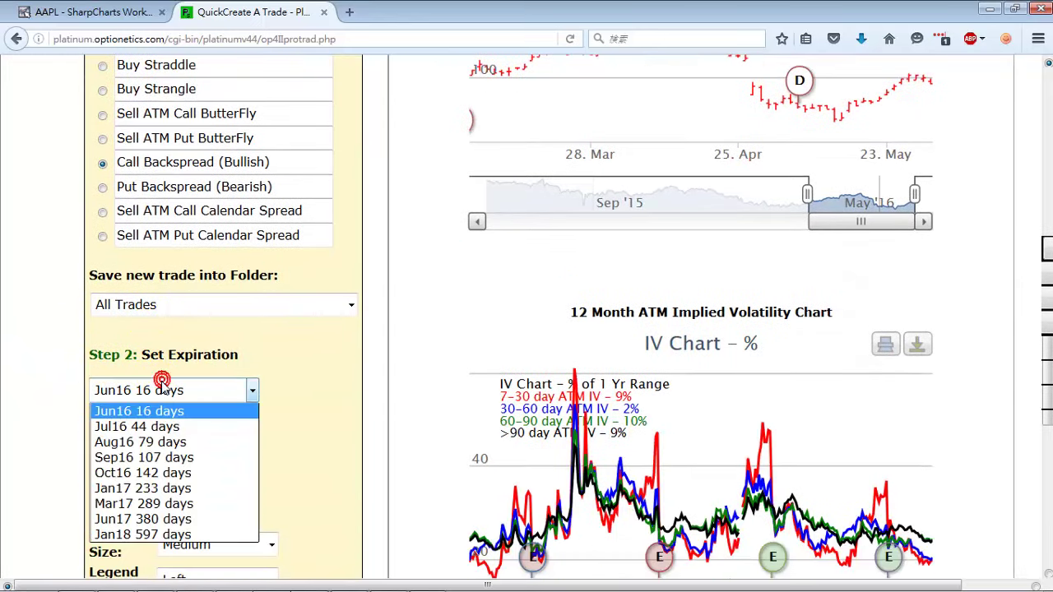
{"action": "left_click", "coordinate": [172, 445]}
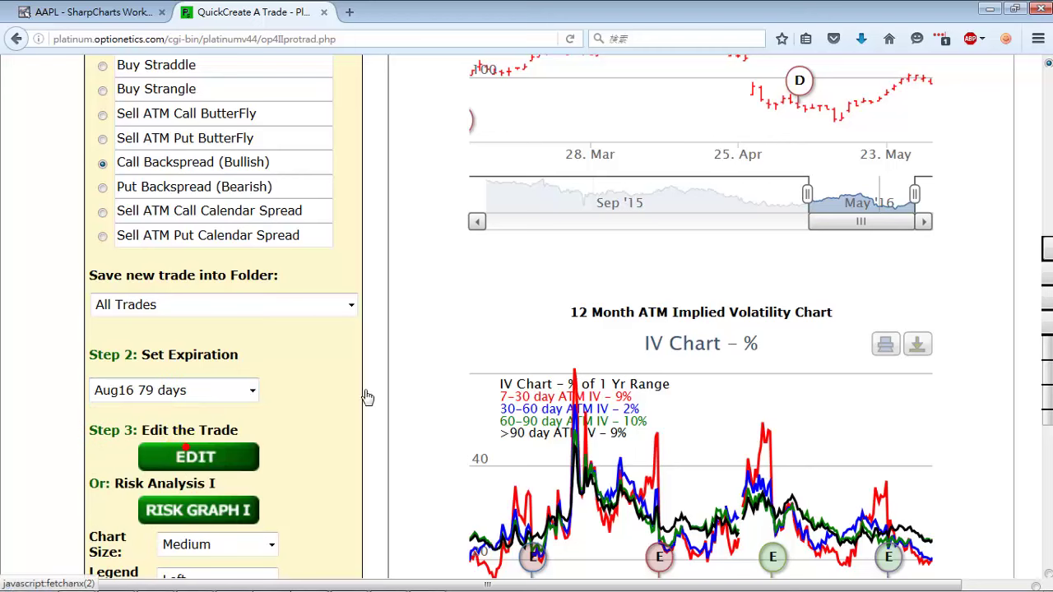
{"action": "left_click", "coordinate": [444, 332]}
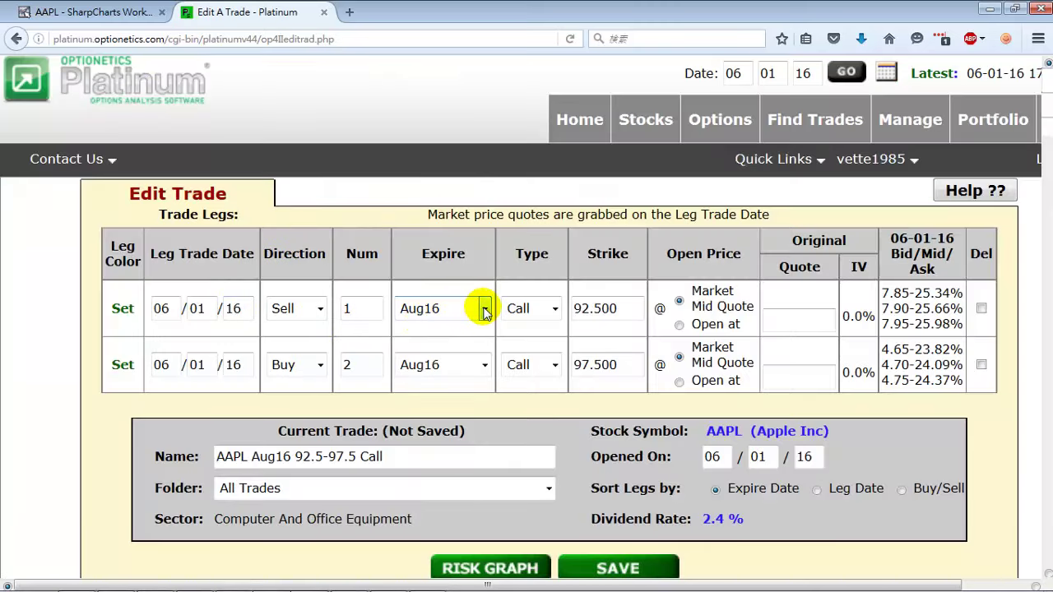
Set the sold call's strike to 90, and the bought call leg to 3 contracts at strike 105.
{"action": "left_click_drag", "start_coordinate": [619, 308], "coordinate": [545, 305]}
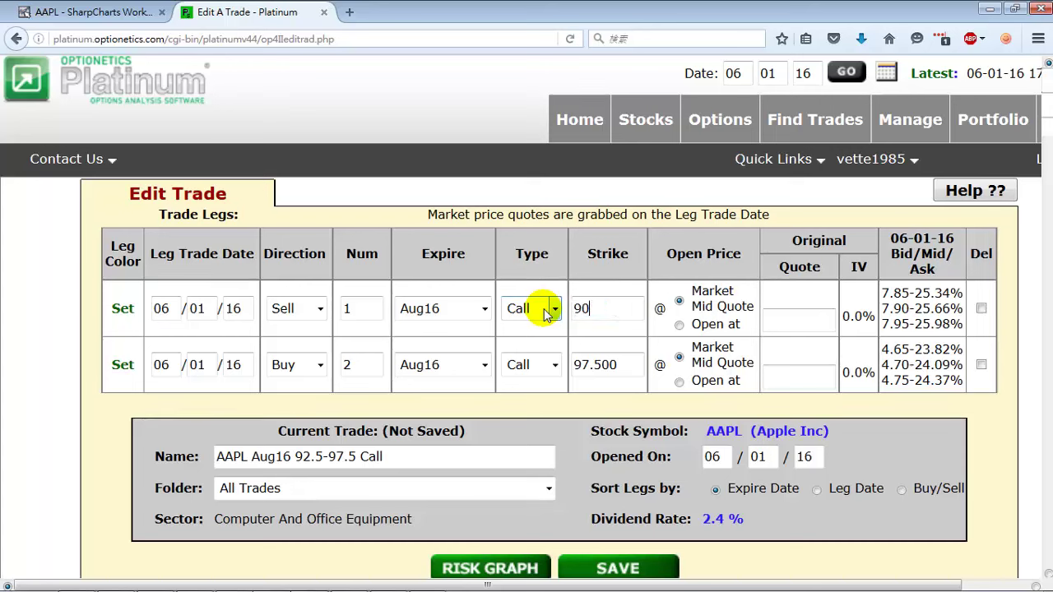
{"action": "double_click", "coordinate": [362, 365]}
{"action": "type", "text": "3"}
{"action": "left_click_drag", "start_coordinate": [618, 364], "coordinate": [490, 366]}
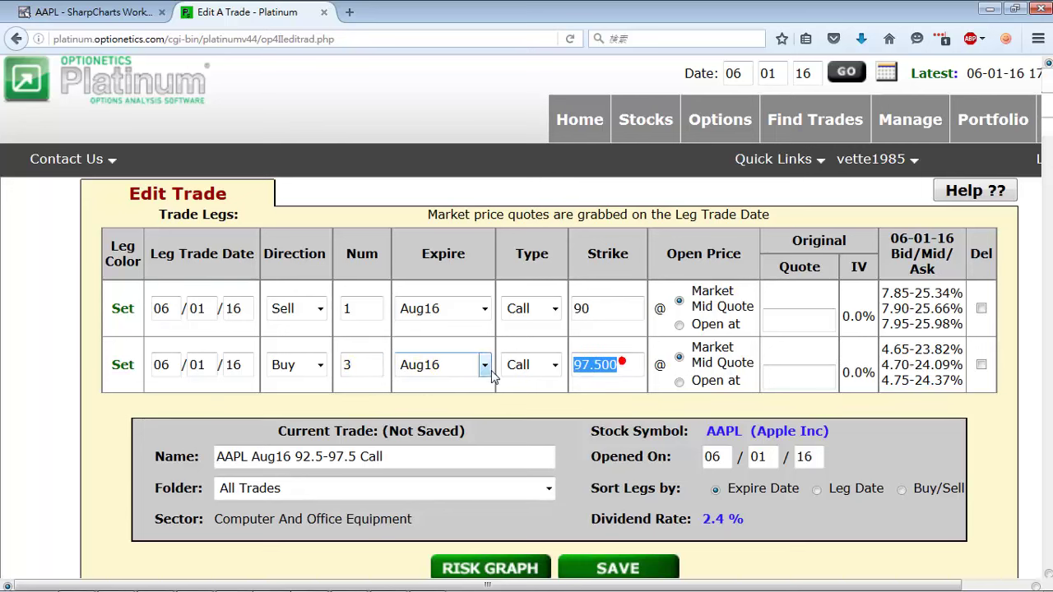
{"action": "type", "text": "105"}
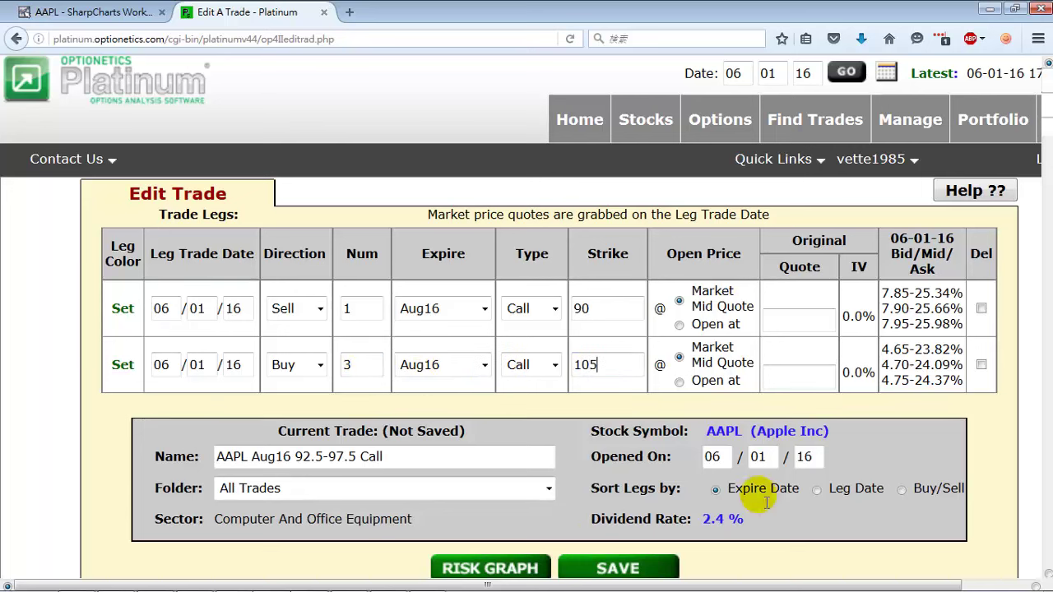
Generate the edited AAPL spread's risk graph and highlight its entry credit.
{"action": "left_click", "coordinate": [495, 568]}
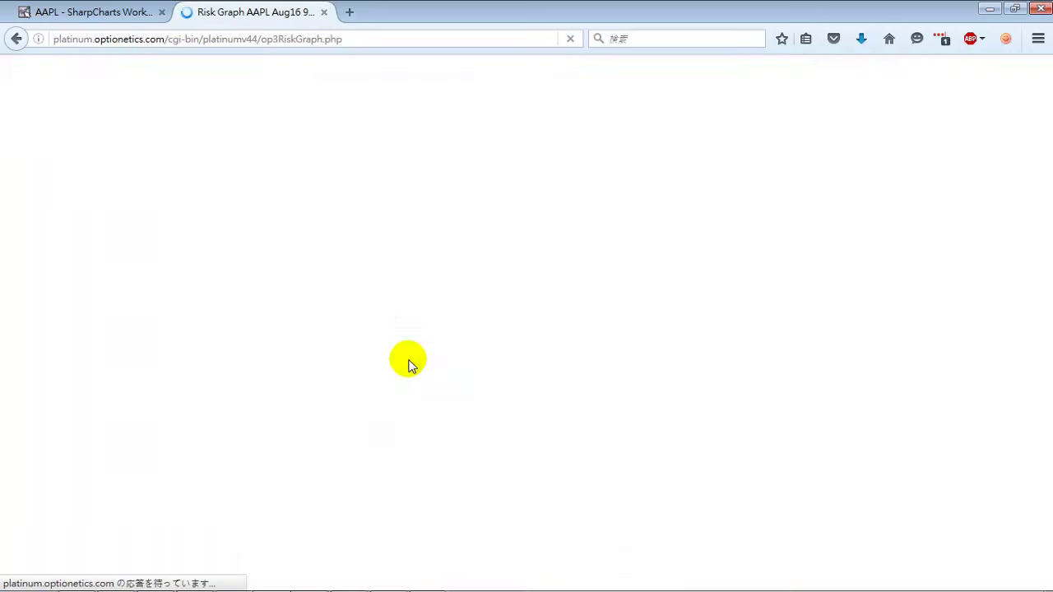
{"action": "scroll", "coordinate": [83, 324], "scroll_direction": "down", "scroll_amount": 4}
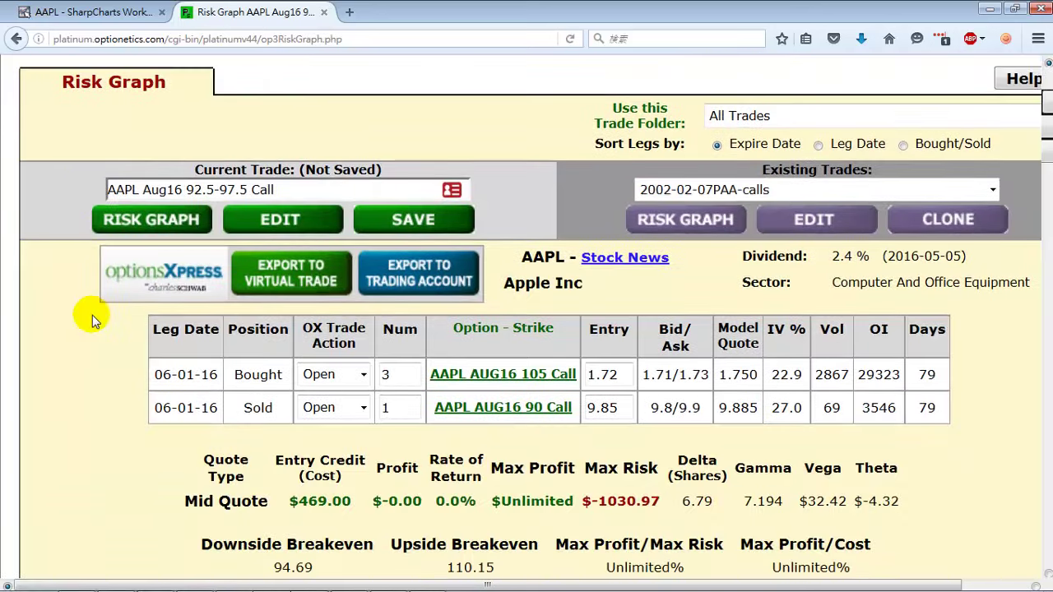
{"action": "scroll", "coordinate": [58, 304], "scroll_direction": "down", "scroll_amount": 2}
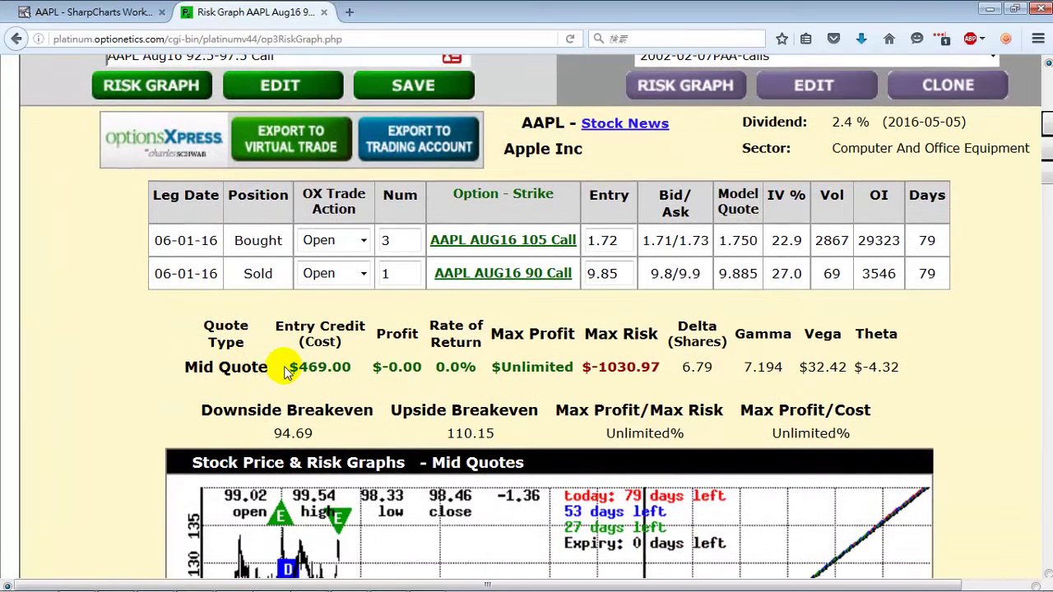
{"action": "left_click_drag", "start_coordinate": [290, 368], "coordinate": [357, 375]}
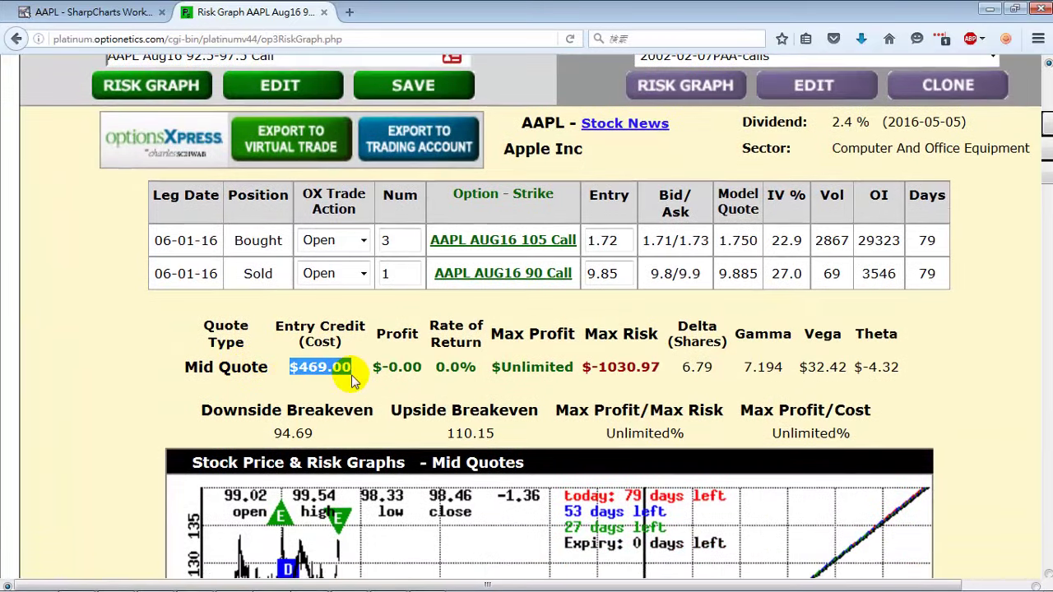
{"action": "left_click", "coordinate": [310, 377]}
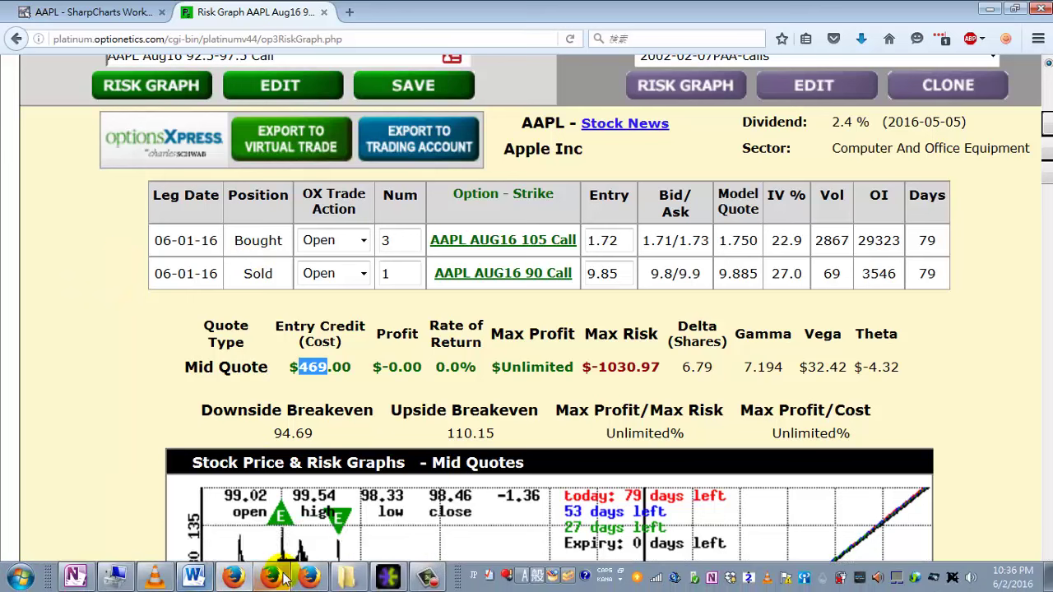
Switch to E*TRADE PRO to check AAPL's statistical and implied volatility chart, and return to the spread's risk graph.
{"action": "mouse_move", "coordinate": [397, 580]}
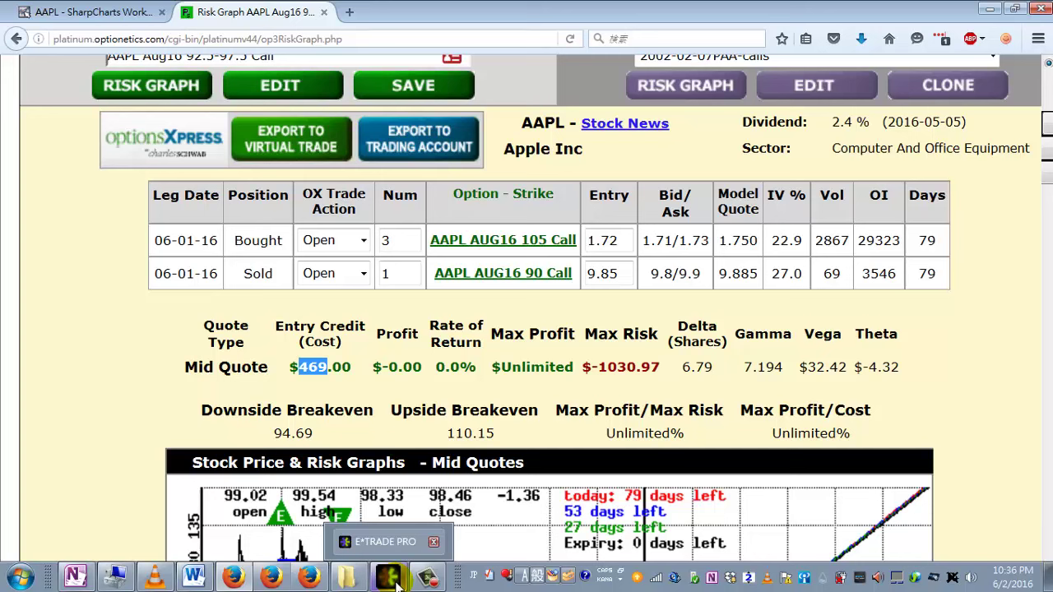
{"action": "left_click", "coordinate": [388, 577]}
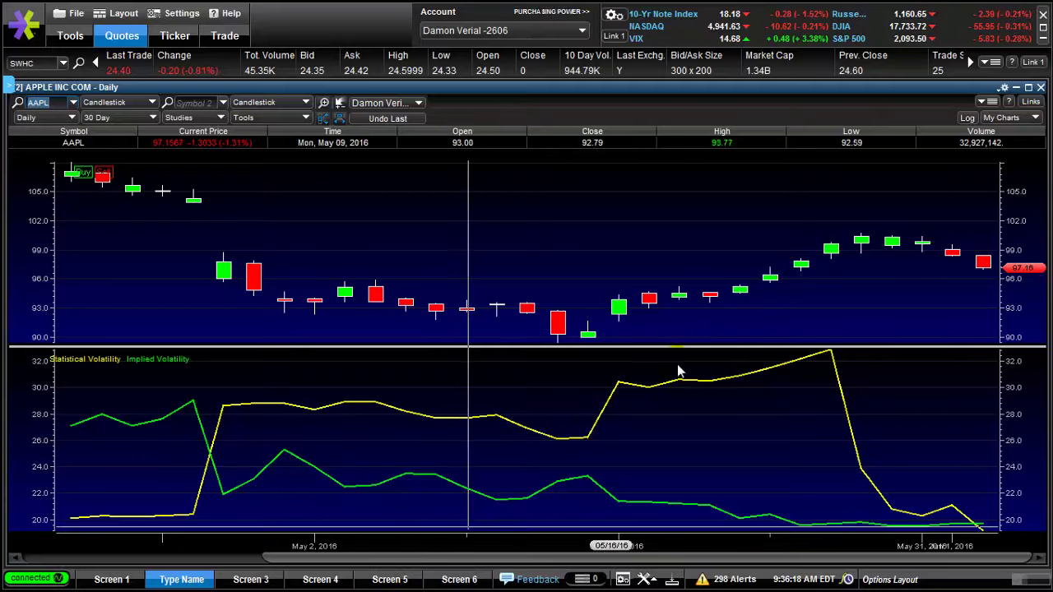
{"action": "left_click", "coordinate": [1042, 40]}
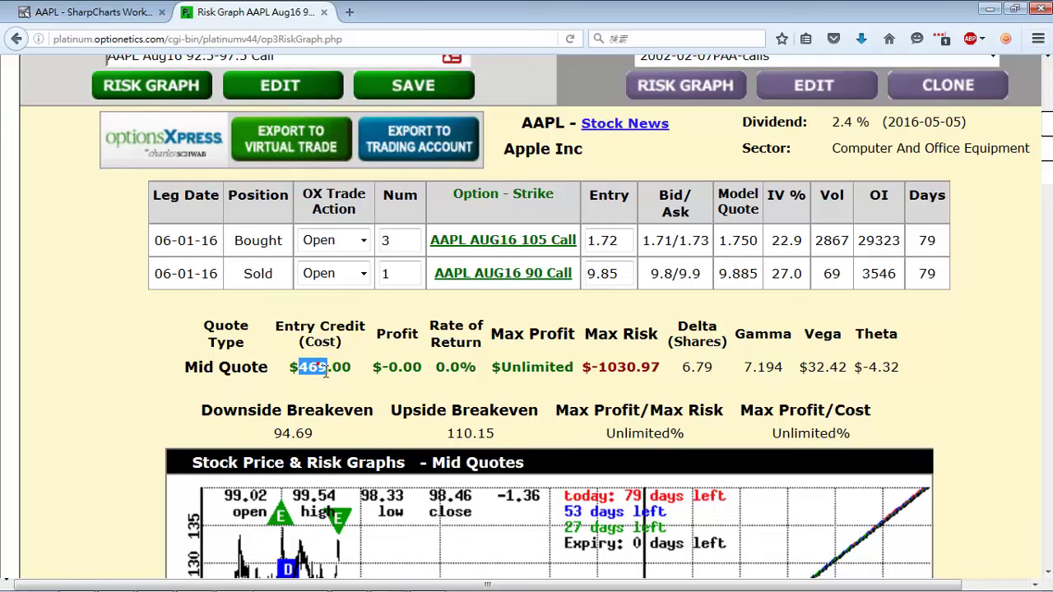
Clear the entry credit highlight and review the spread's max profit and delta, highlighting the delta value.
{"action": "left_click", "coordinate": [105, 350]}
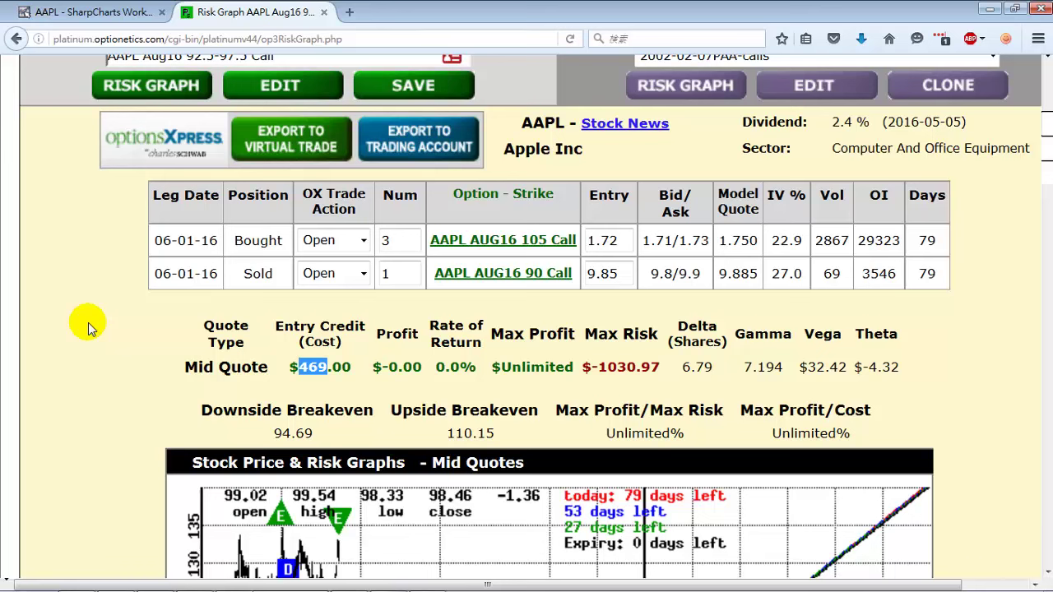
{"action": "left_click", "coordinate": [107, 308]}
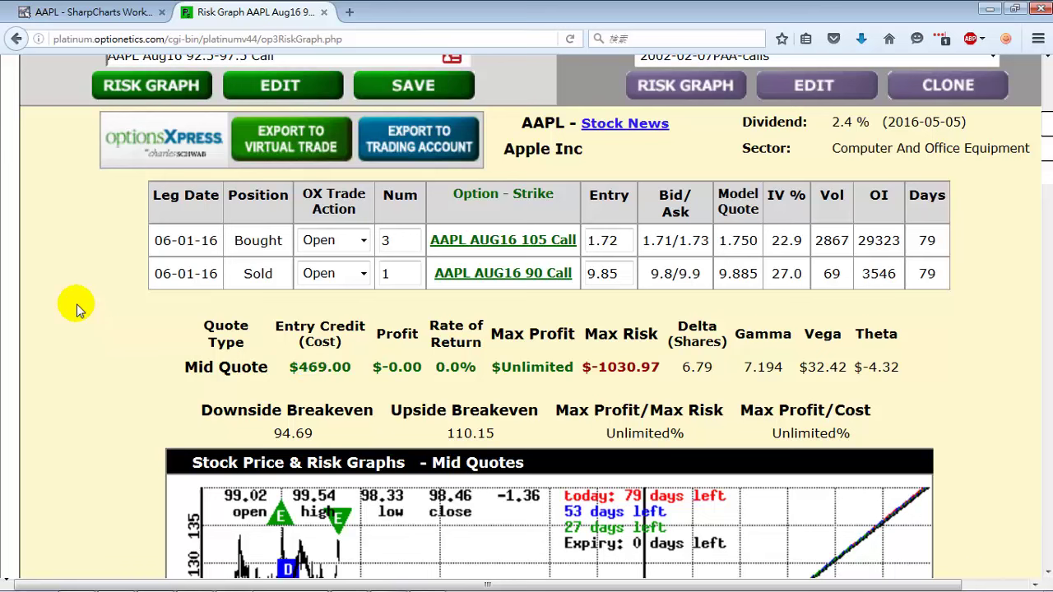
{"action": "left_click", "coordinate": [548, 355]}
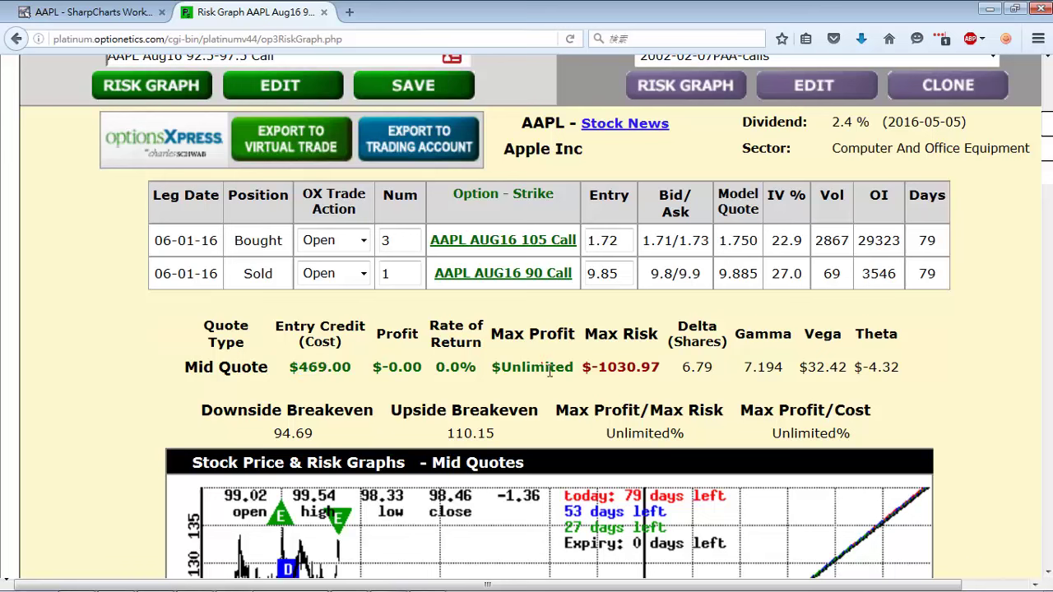
{"action": "double_click", "coordinate": [549, 368]}
{"action": "left_click", "coordinate": [99, 324]}
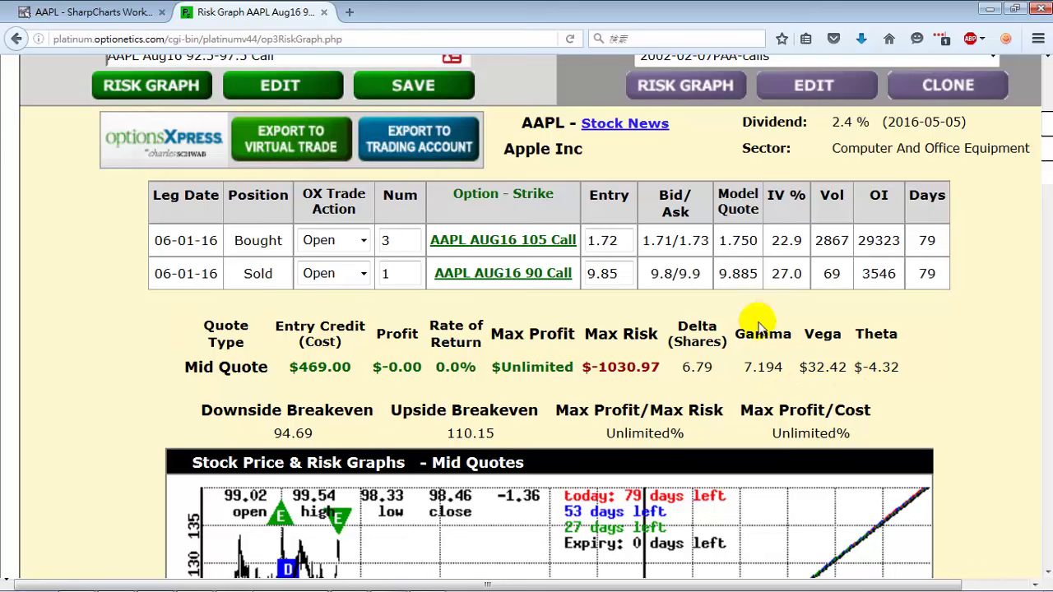
{"action": "left_click_drag", "start_coordinate": [682, 368], "coordinate": [694, 368]}
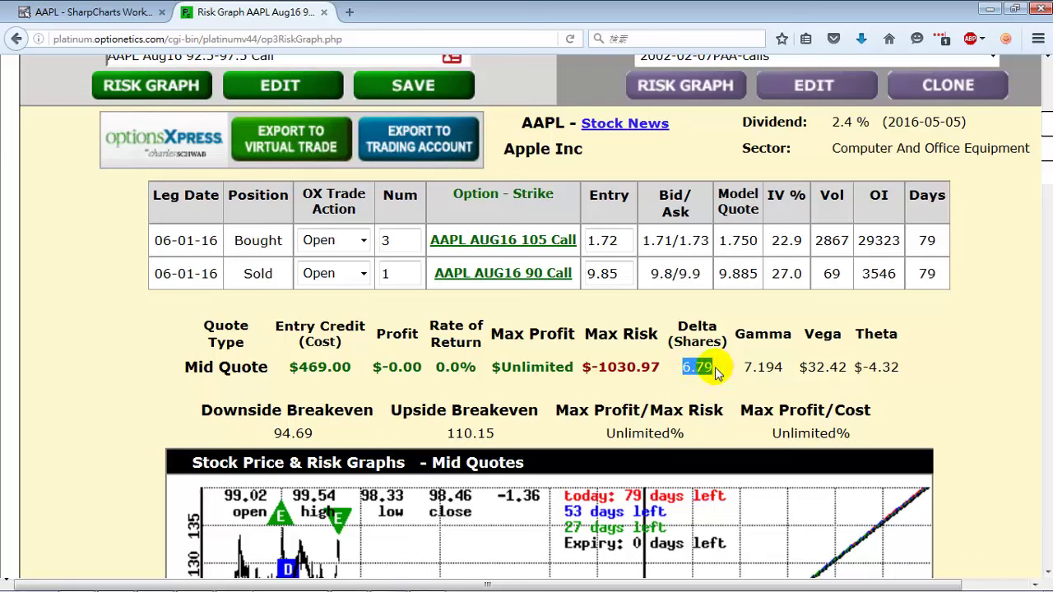
Highlight the spread's delta value, followed by its vega and max risk figures.
{"action": "left_click", "coordinate": [696, 369]}
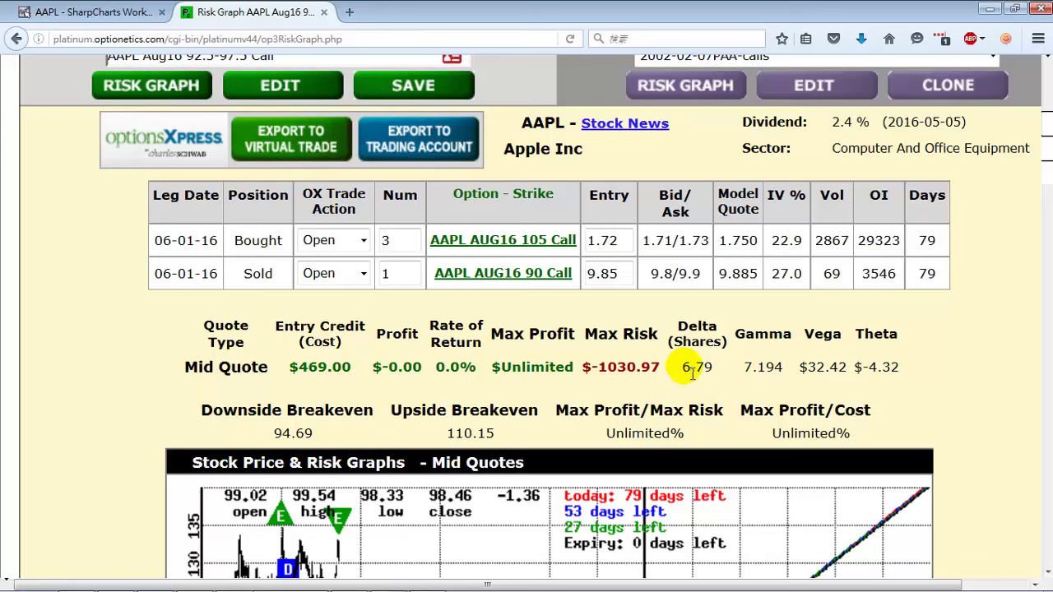
{"action": "left_click_drag", "start_coordinate": [682, 368], "coordinate": [719, 369]}
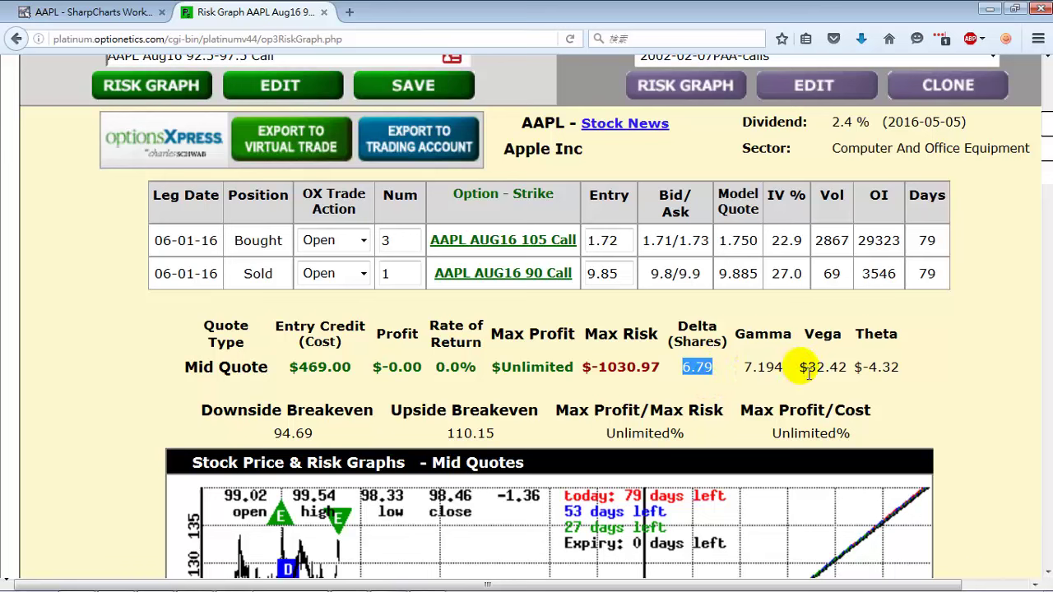
{"action": "left_click_drag", "start_coordinate": [800, 368], "coordinate": [864, 400]}
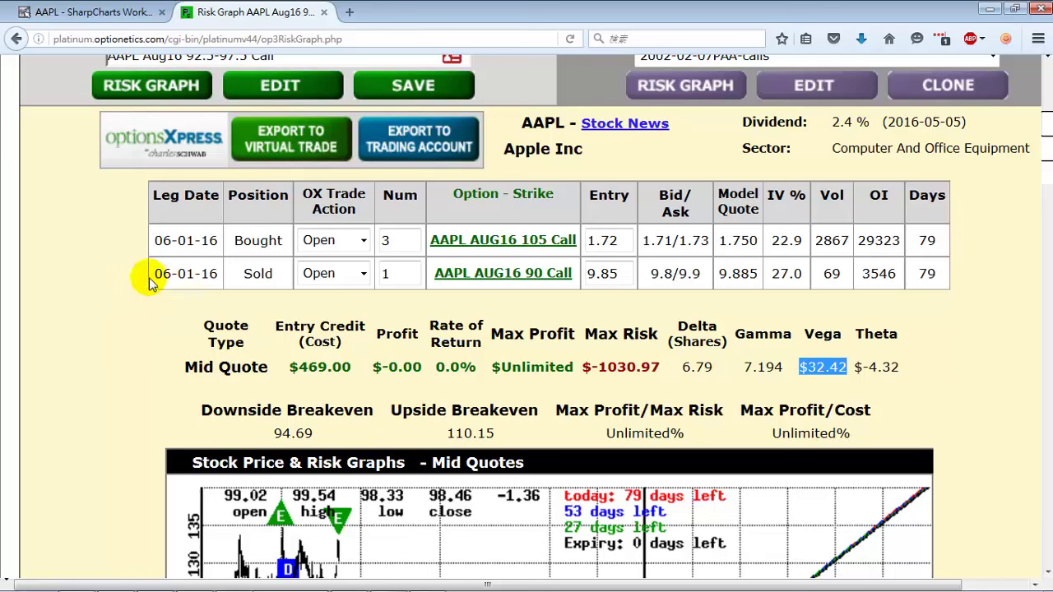
{"action": "left_click", "coordinate": [629, 367]}
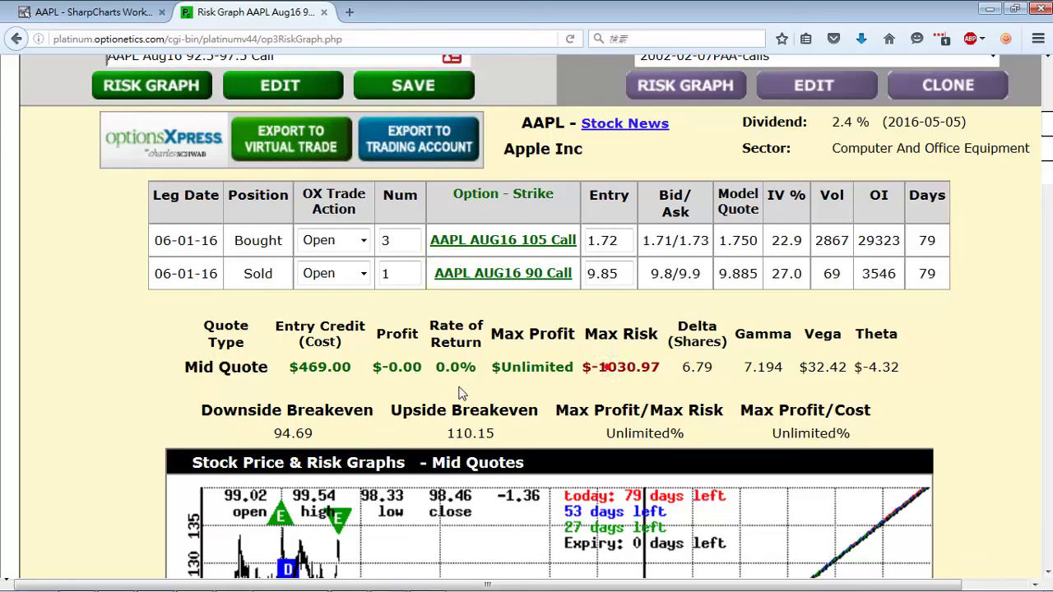
{"action": "left_click", "coordinate": [267, 376]}
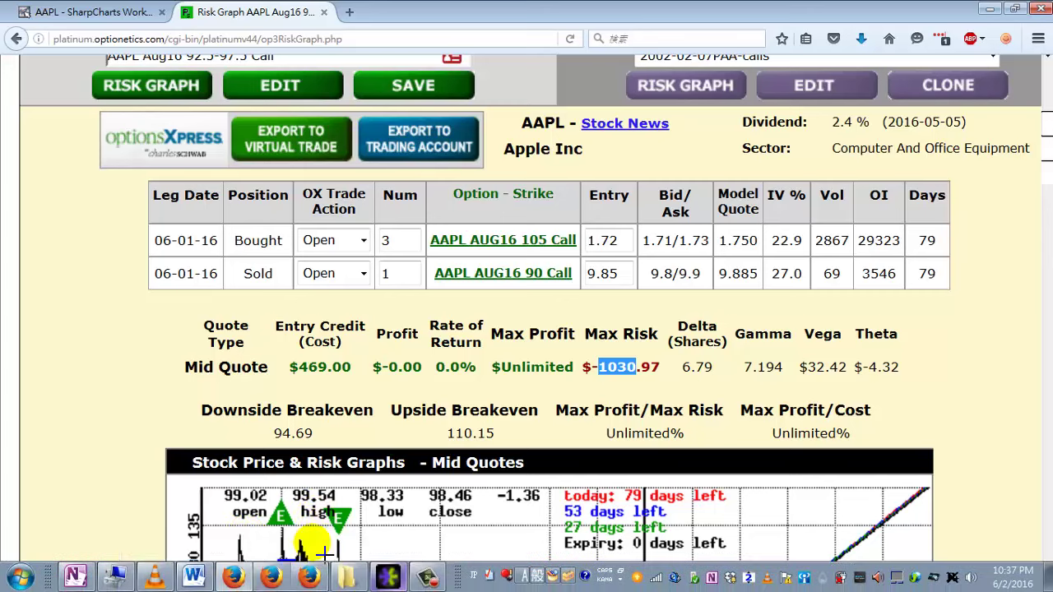
Switch to the Word notes to highlight the bullish stock and bullish volatility conditions, and return to the spread's risk graph.
{"action": "left_click", "coordinate": [193, 576]}
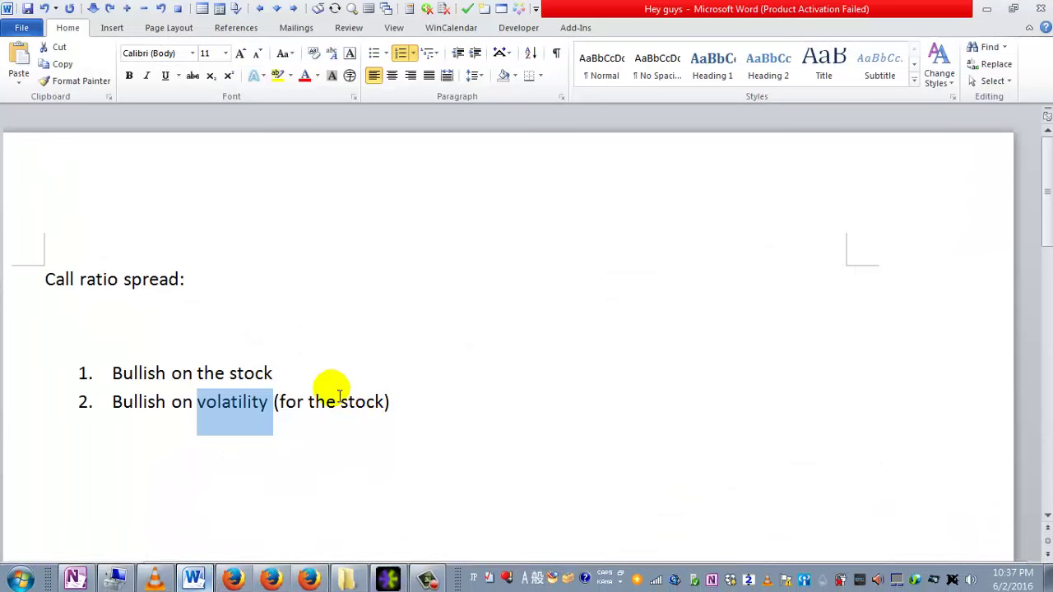
{"action": "left_click", "coordinate": [115, 375]}
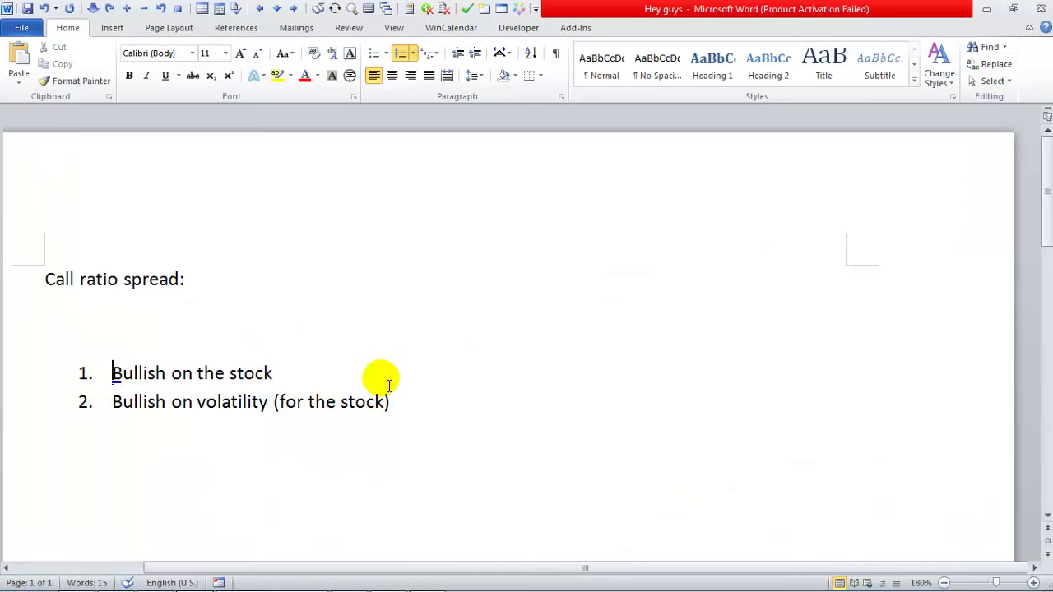
{"action": "left_click_drag", "start_coordinate": [408, 398], "coordinate": [156, 403]}
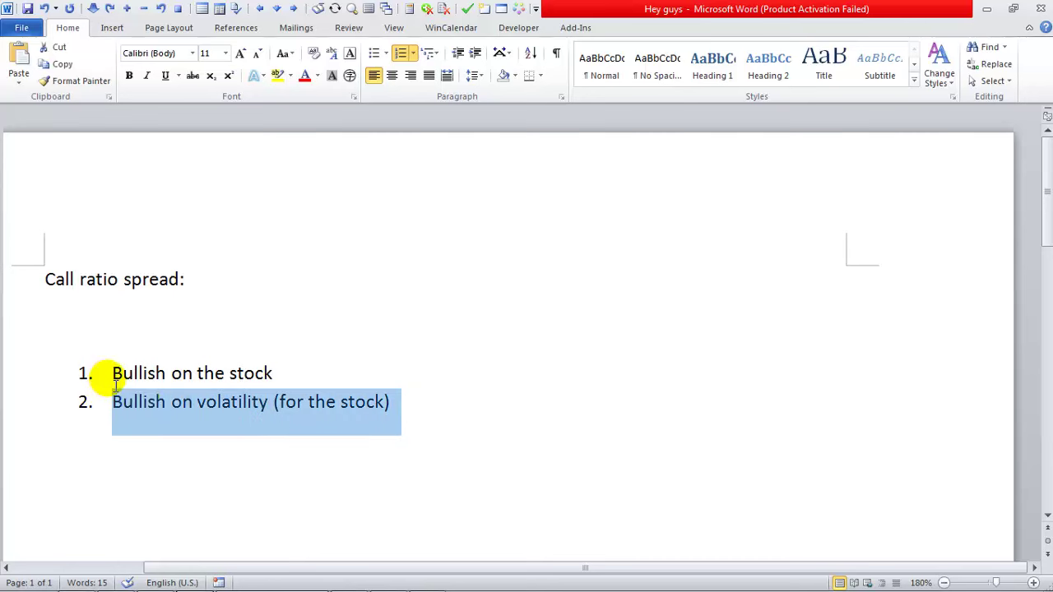
{"action": "left_click_drag", "start_coordinate": [96, 372], "coordinate": [291, 367]}
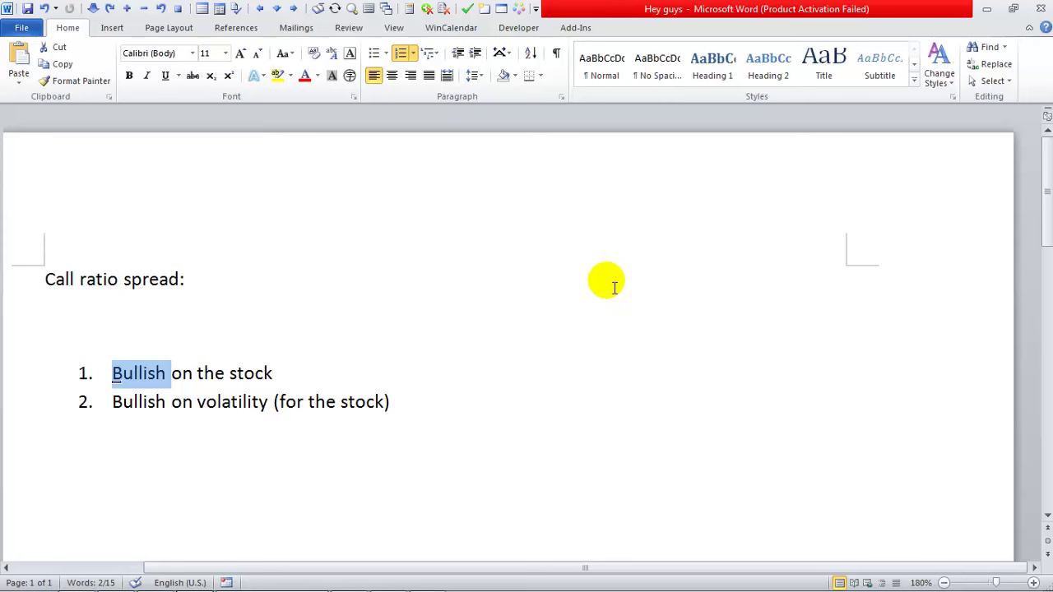
{"action": "left_click", "coordinate": [992, 8]}
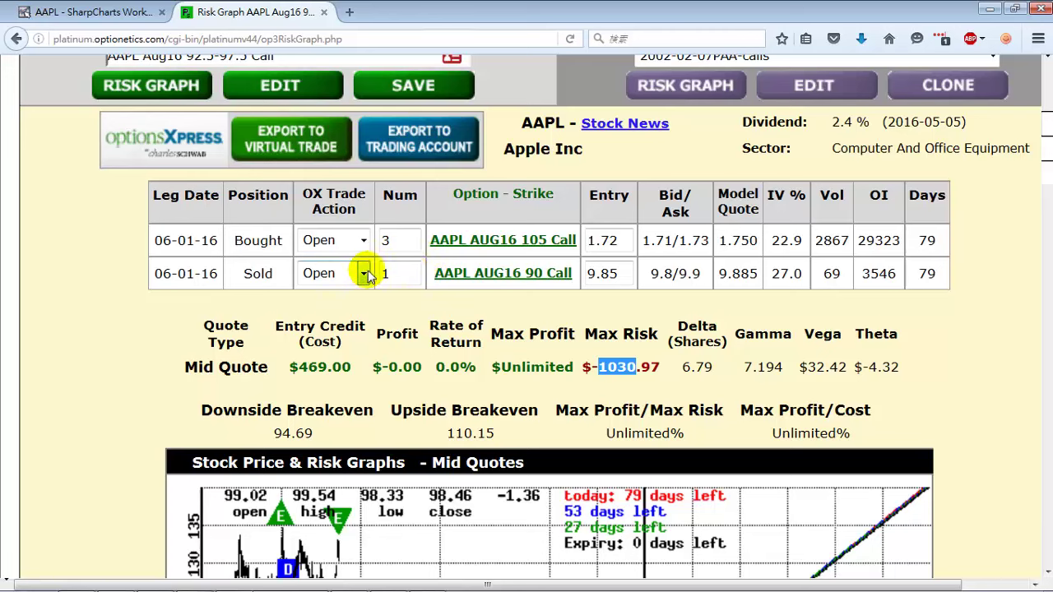
Highlight the spread's max profit and entry credit, then the bought leg's contract count and the delta.
{"action": "mouse_move", "coordinate": [139, 588]}
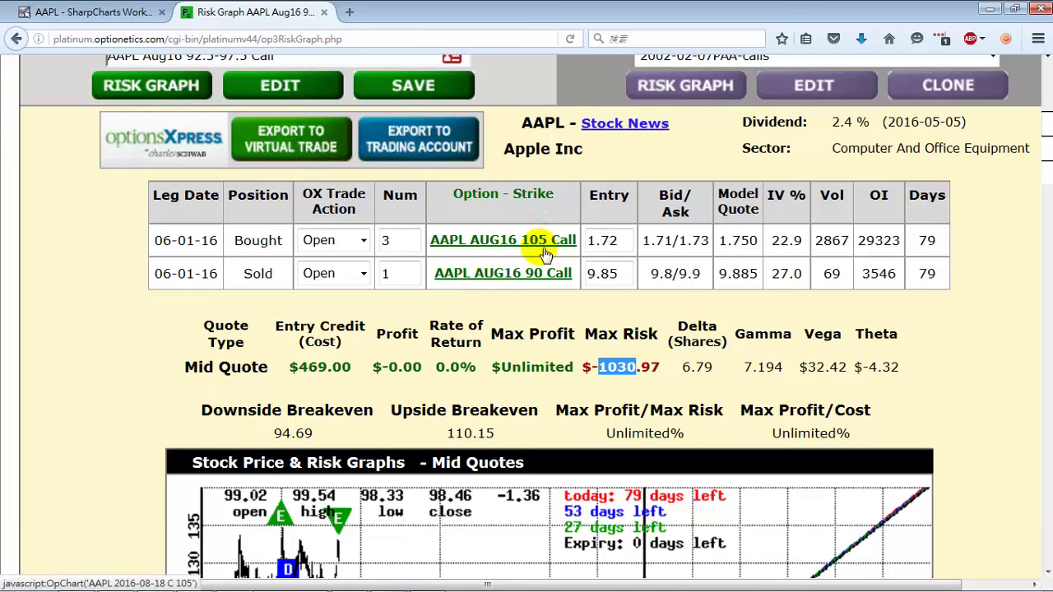
{"action": "double_click", "coordinate": [544, 367]}
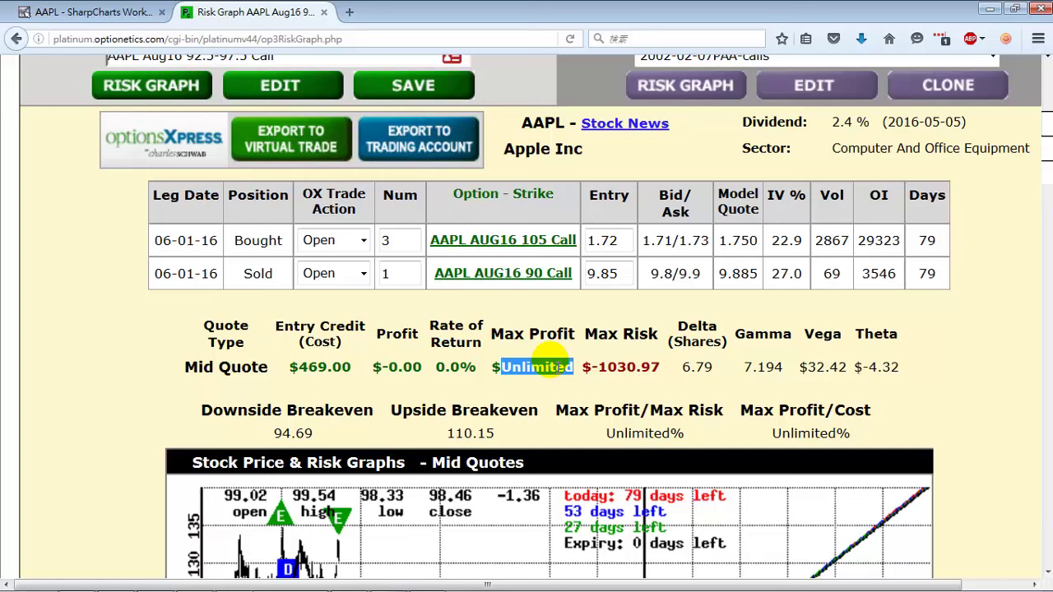
{"action": "double_click", "coordinate": [312, 367]}
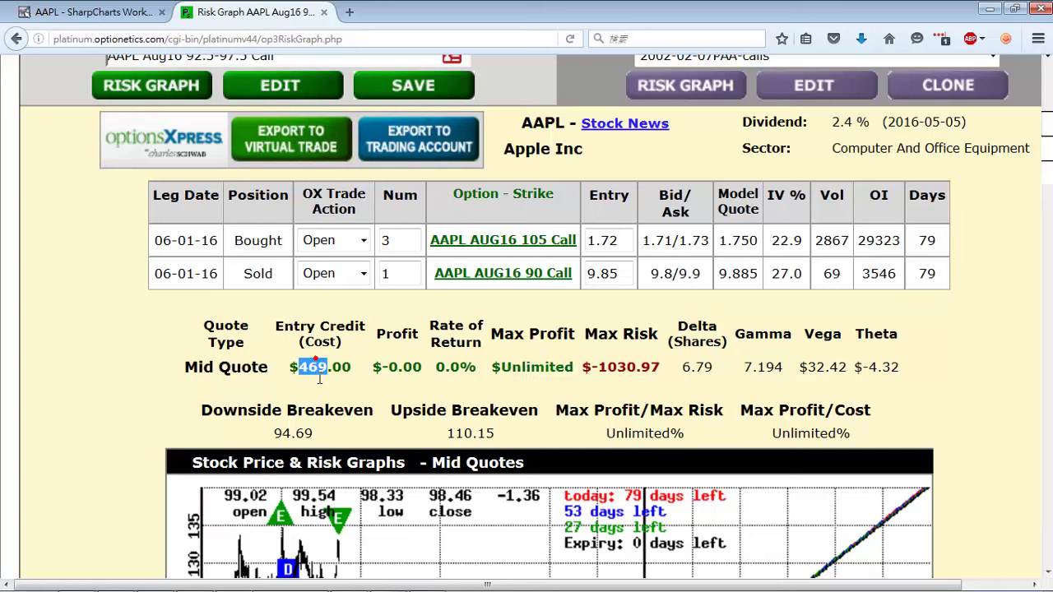
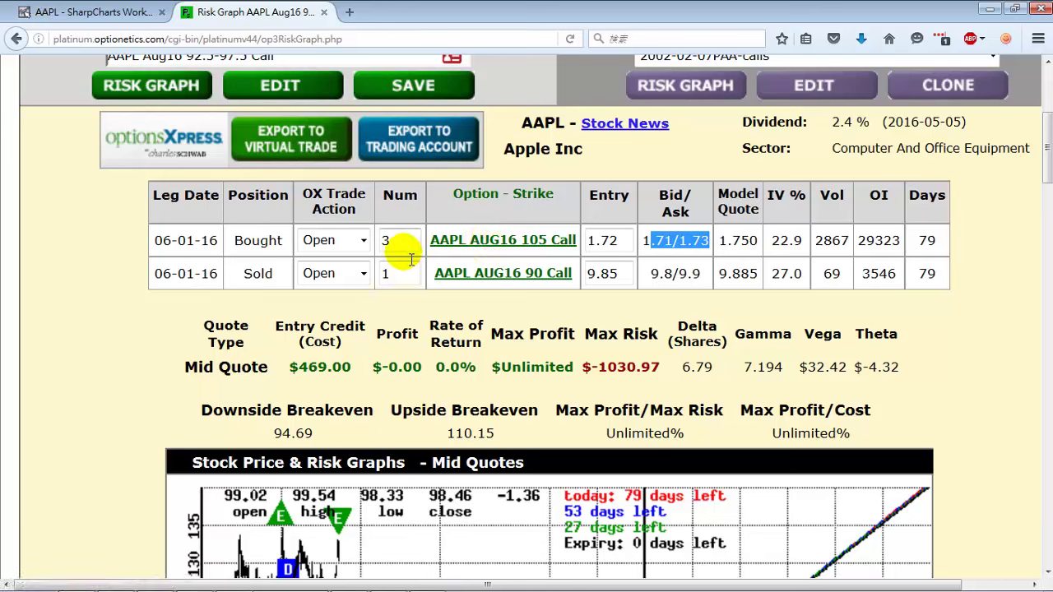
{"action": "double_click", "coordinate": [387, 240]}
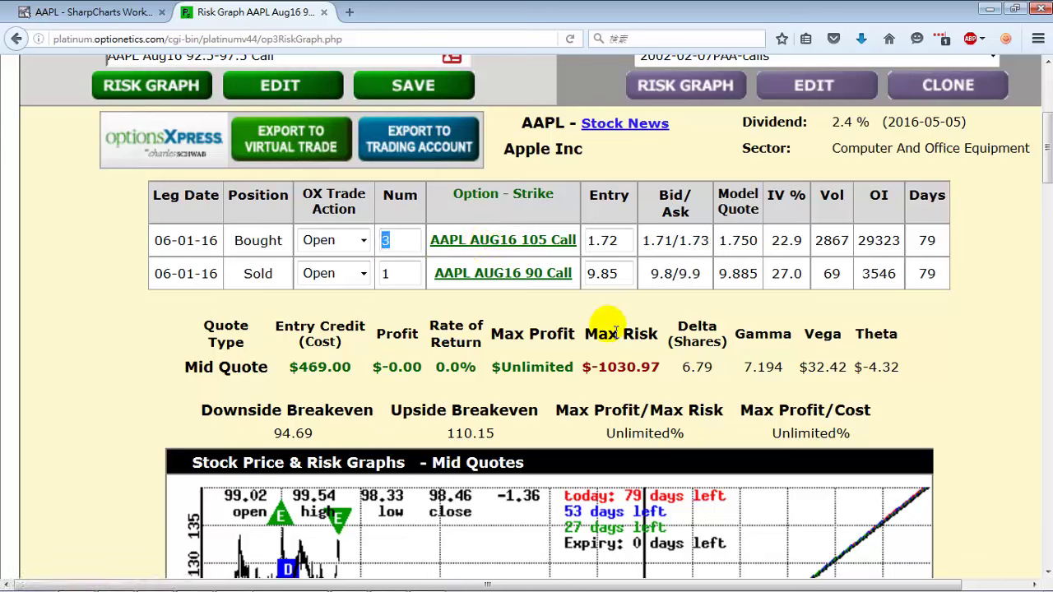
{"action": "left_click_drag", "start_coordinate": [682, 367], "coordinate": [706, 368]}
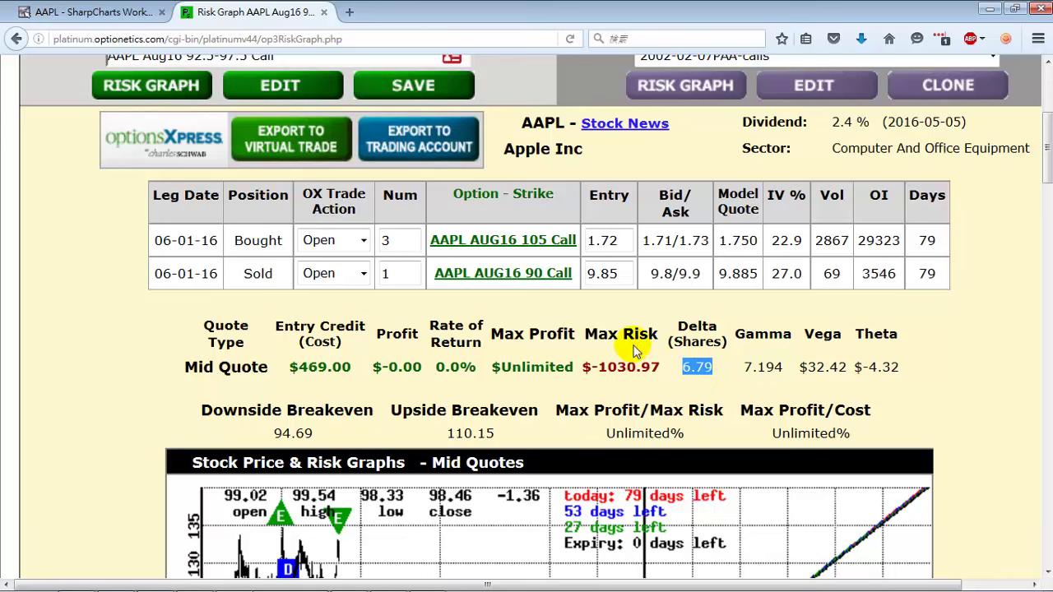
Compare the contract counts of the bought 105 call and sold 90 call, highlighting the bought leg's number.
{"action": "double_click", "coordinate": [406, 239]}
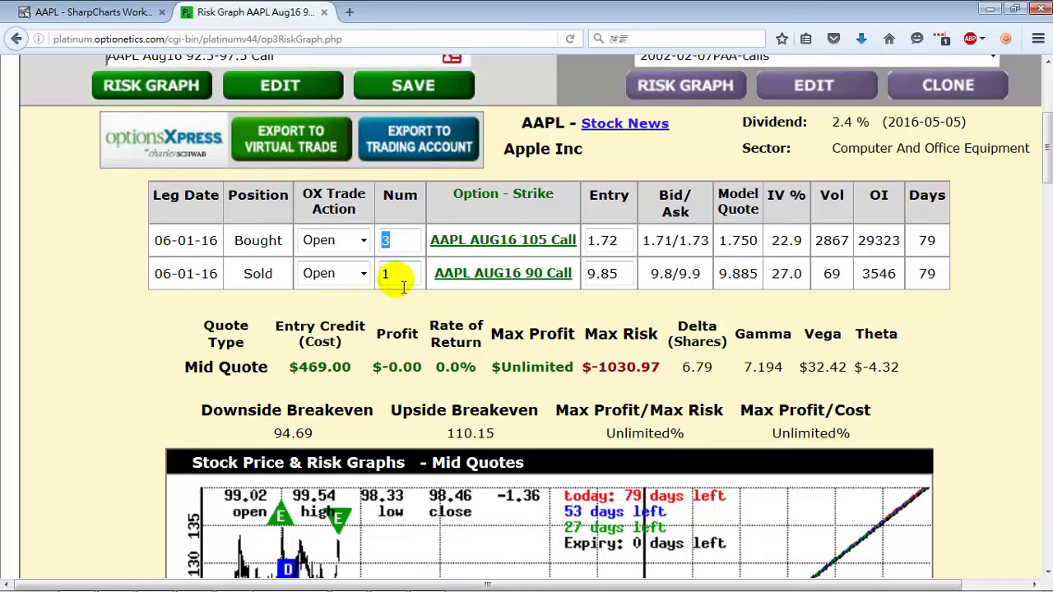
{"action": "left_click", "coordinate": [384, 239]}
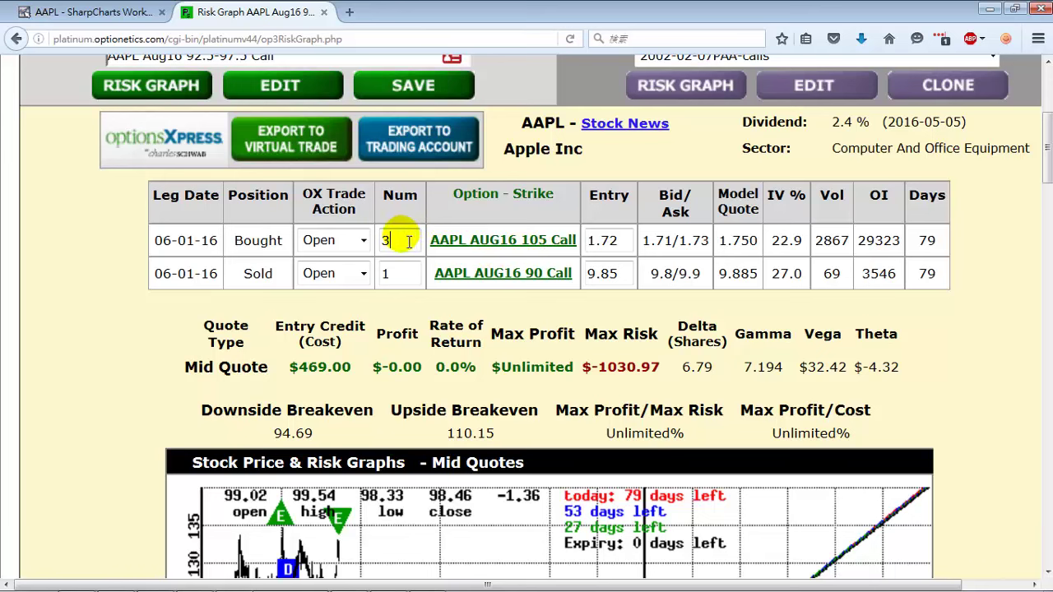
{"action": "left_click", "coordinate": [408, 273]}
{"action": "double_click", "coordinate": [387, 245]}
{"action": "left_click", "coordinate": [403, 251]}
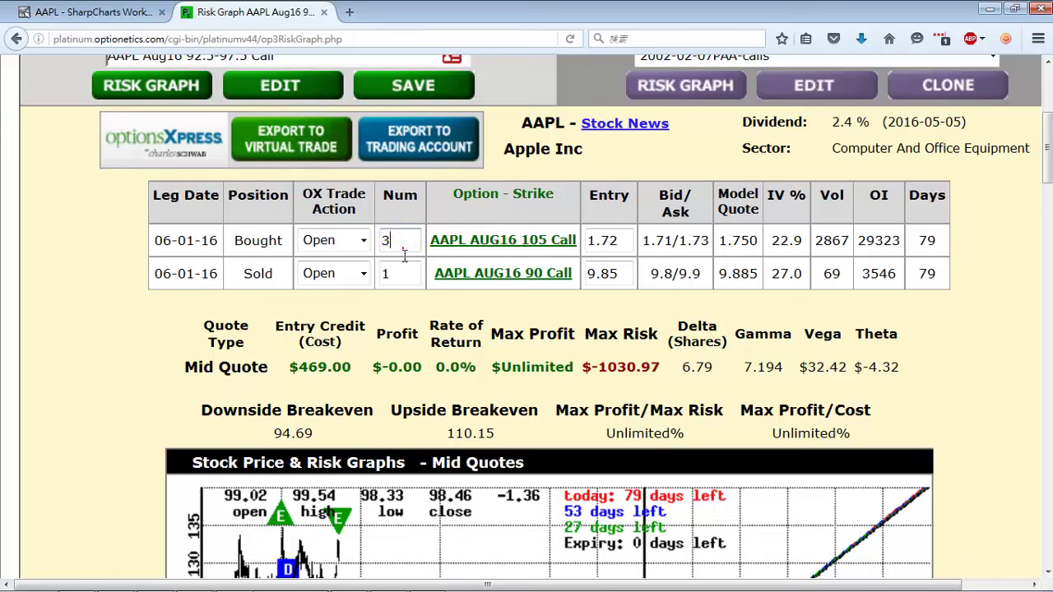
{"action": "double_click", "coordinate": [404, 256]}
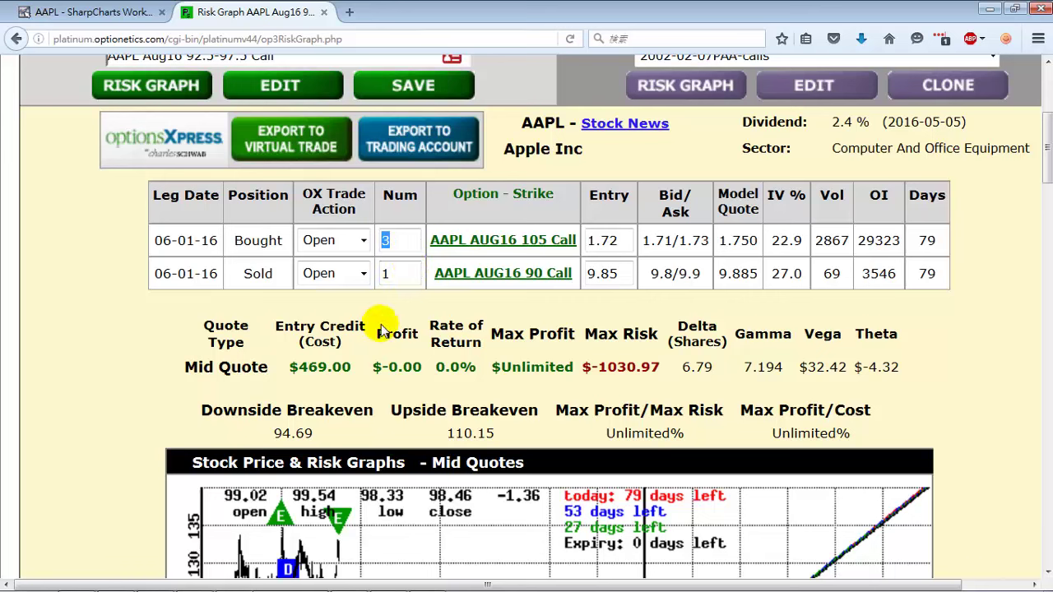
Recap the spread's three key figures by highlighting its entry credit, delta and vega in turn.
{"action": "double_click", "coordinate": [313, 372]}
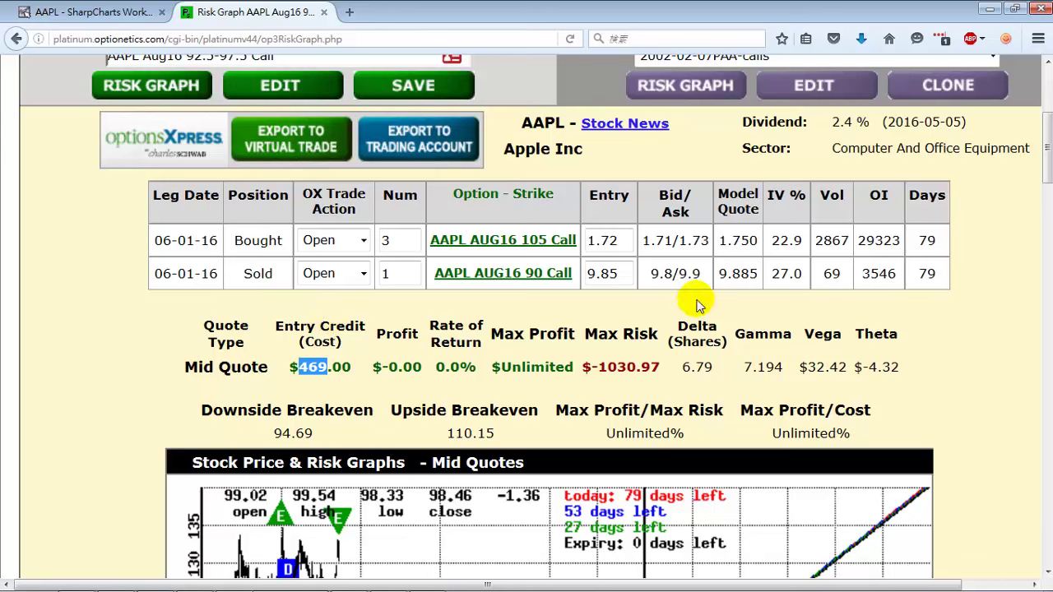
{"action": "left_click_drag", "start_coordinate": [715, 373], "coordinate": [678, 370]}
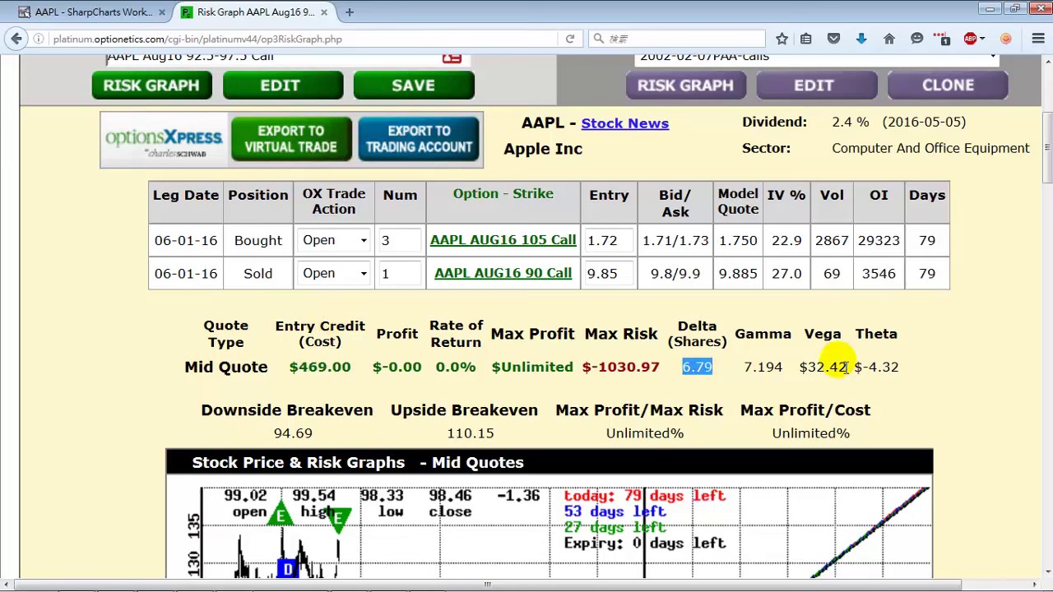
{"action": "left_click_drag", "start_coordinate": [852, 366], "coordinate": [796, 368]}
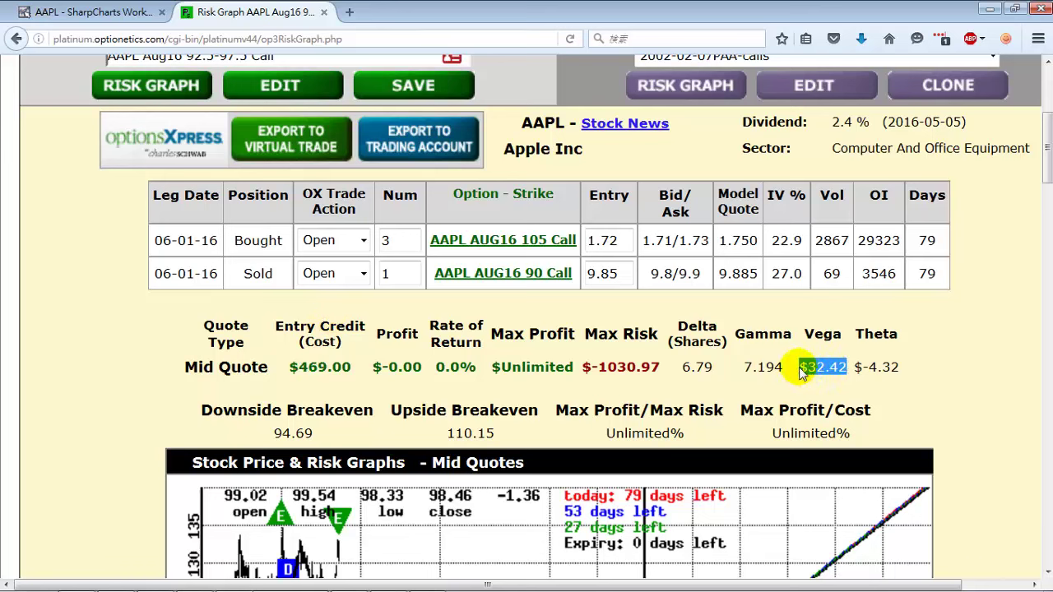
{"action": "left_click_drag", "start_coordinate": [297, 367], "coordinate": [327, 368]}
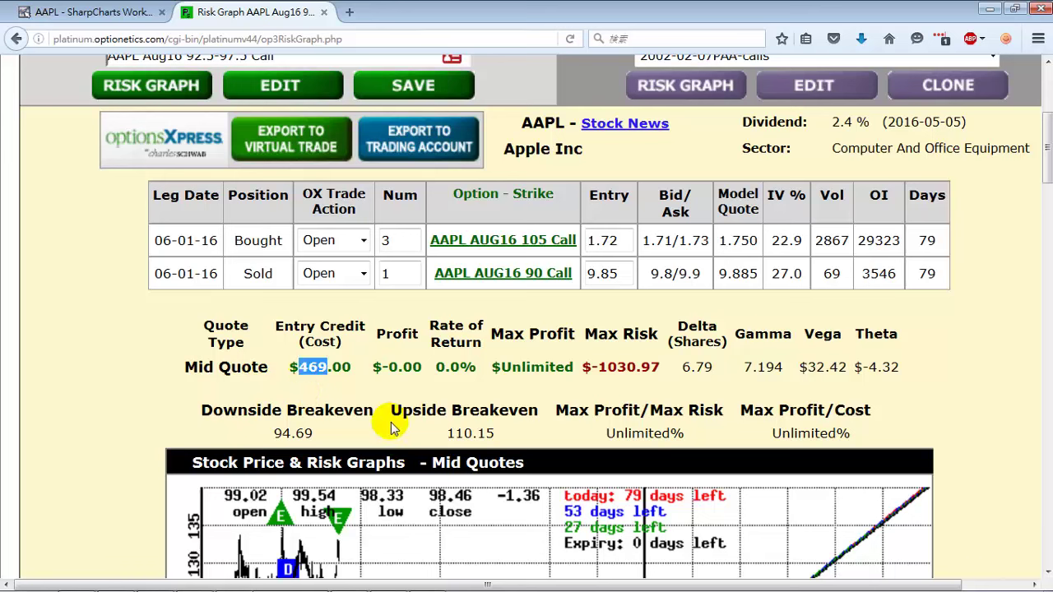
{"action": "left_click_drag", "start_coordinate": [682, 369], "coordinate": [722, 374]}
{"action": "left_click_drag", "start_coordinate": [797, 368], "coordinate": [850, 371]}
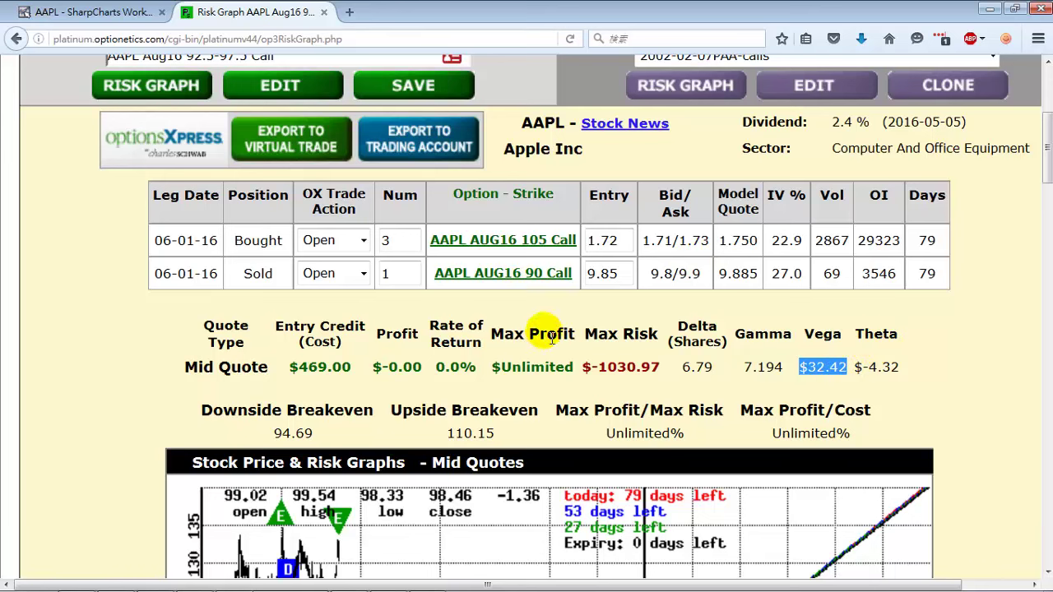
Highlight the spread's max risk, view the single 90 and 105 call risk graphs, and return to the spread's graph.
{"action": "mouse_move", "coordinate": [177, 588]}
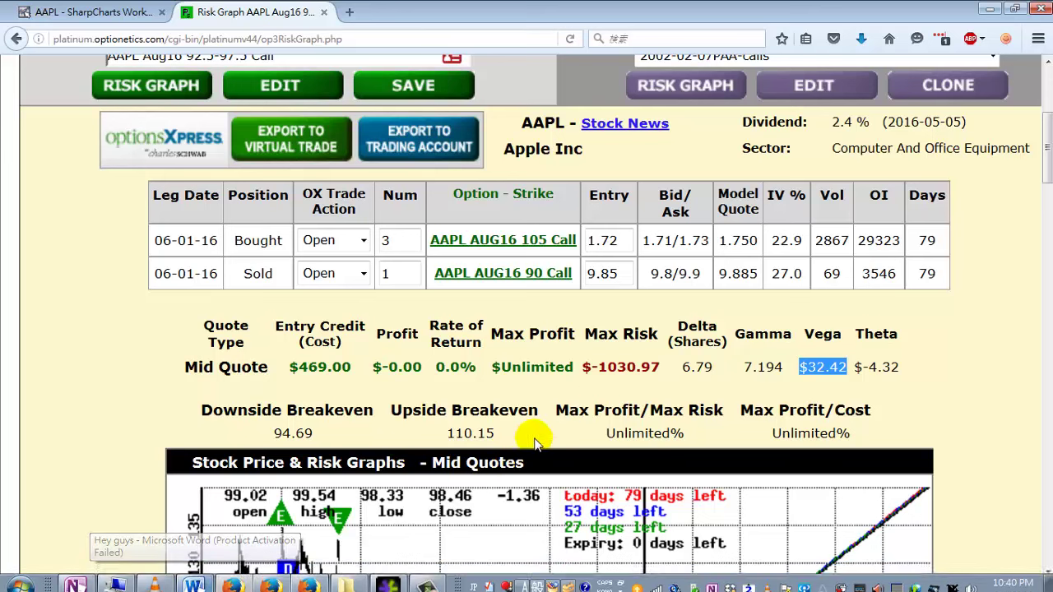
{"action": "double_click", "coordinate": [619, 375]}
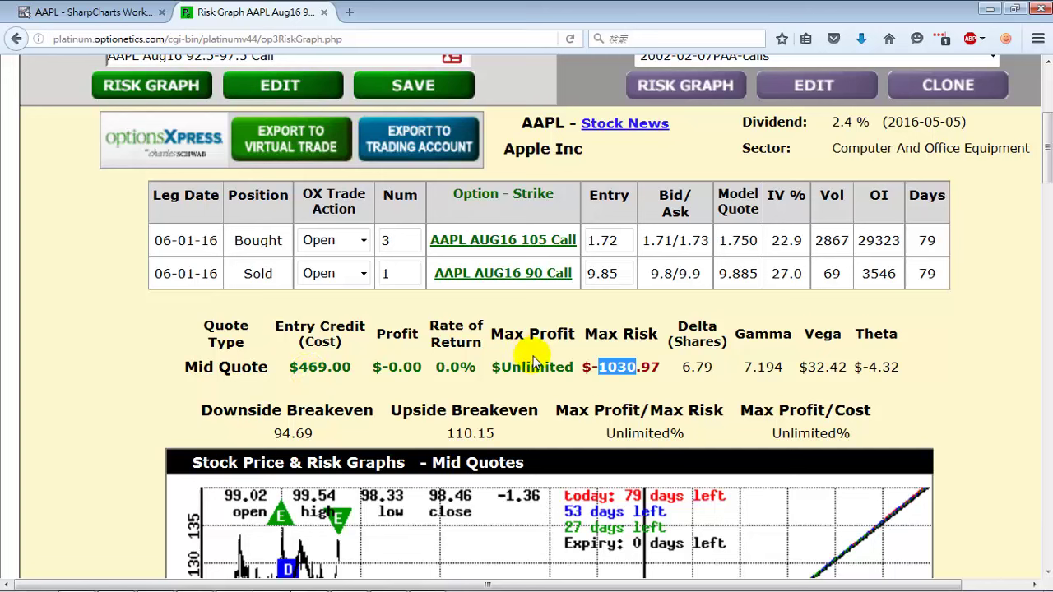
{"action": "mouse_move", "coordinate": [49, 587]}
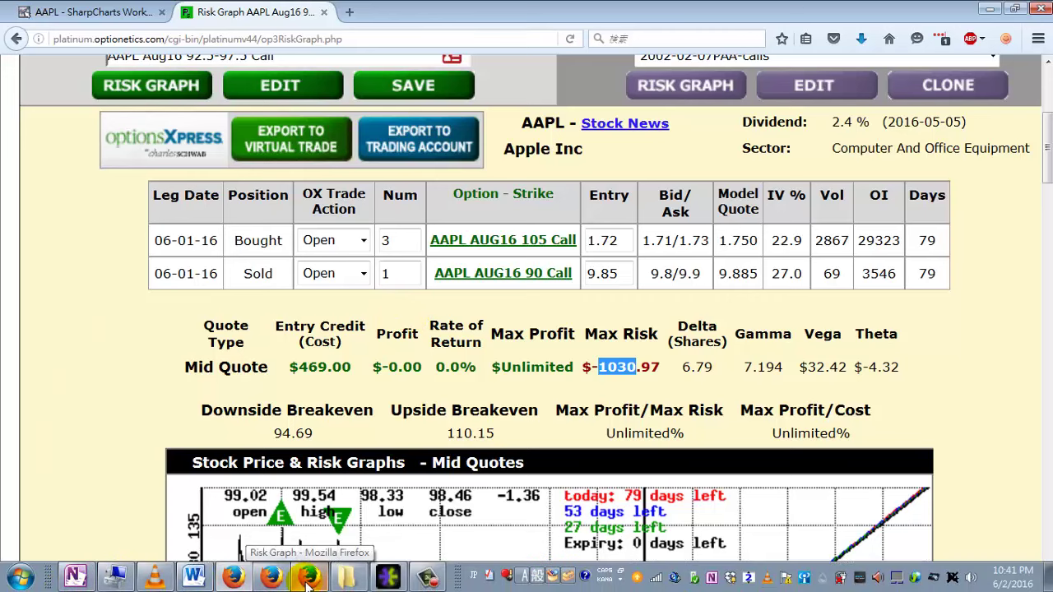
{"action": "left_click", "coordinate": [279, 579]}
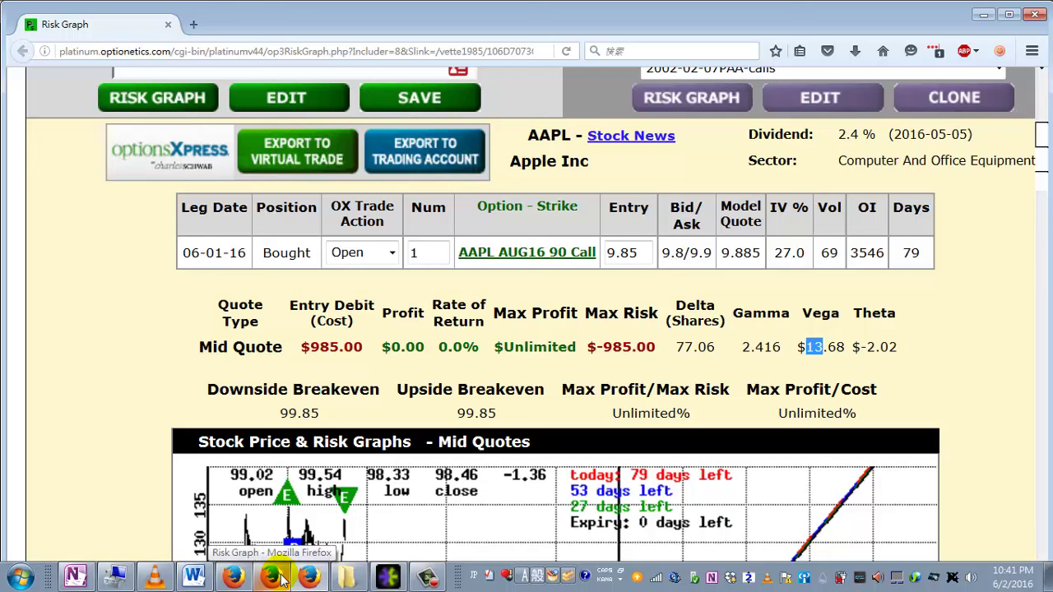
{"action": "left_click", "coordinate": [279, 579]}
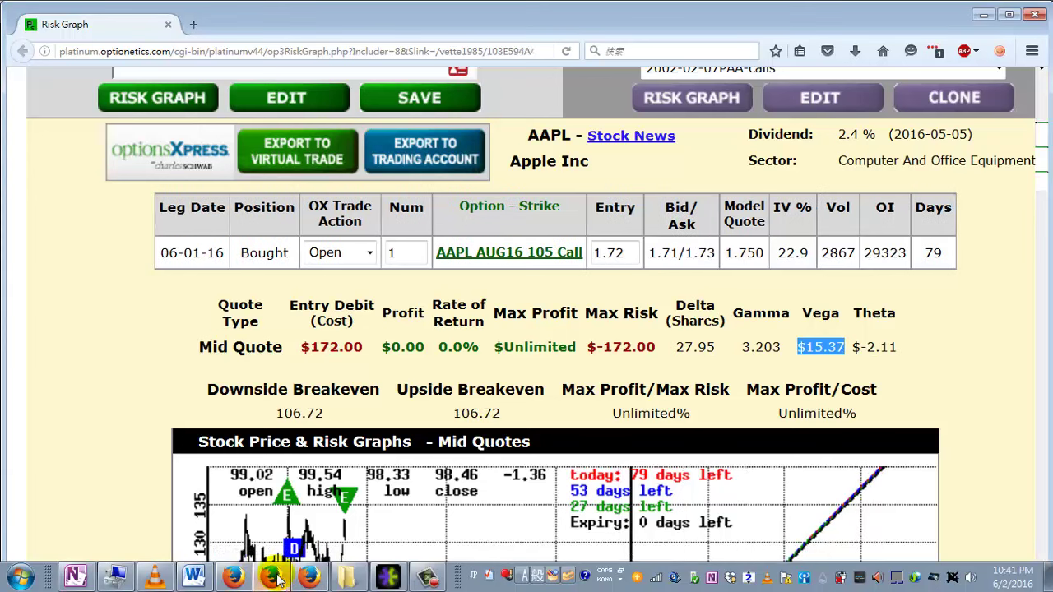
{"action": "left_click", "coordinate": [236, 579]}
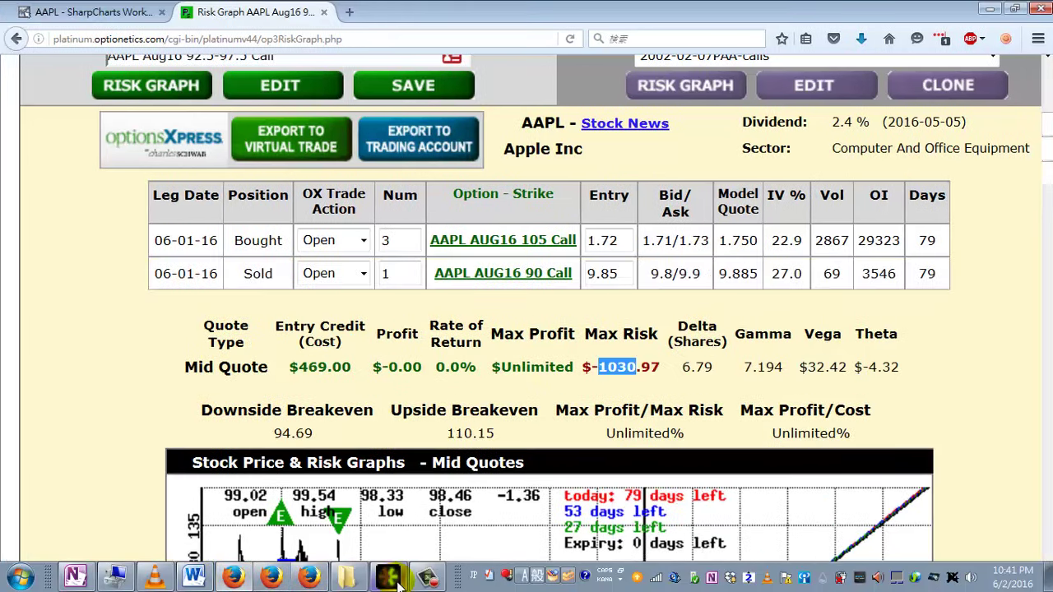
{"action": "mouse_move", "coordinate": [398, 581]}
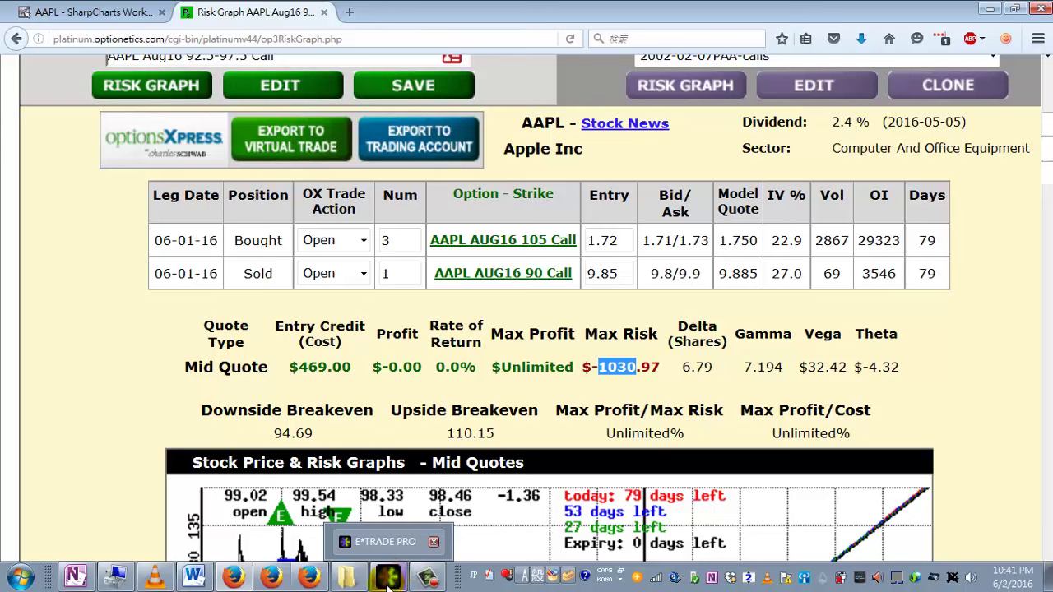
Highlight the max risk once more, clear it, and select the whole leg table with all risk and breakeven figures.
{"action": "double_click", "coordinate": [617, 368]}
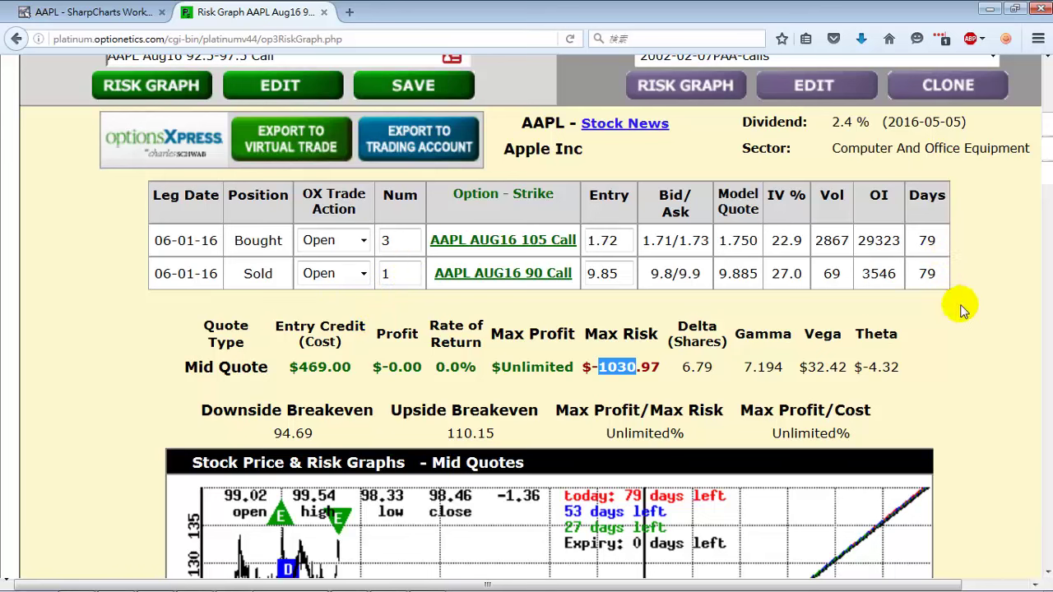
{"action": "left_click", "coordinate": [927, 370]}
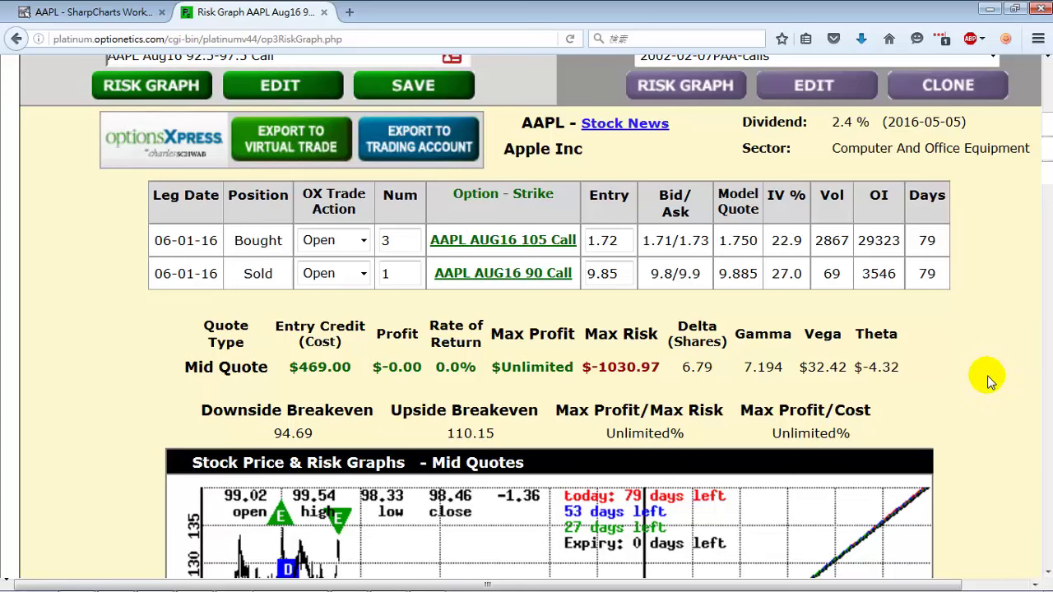
{"action": "left_click_drag", "start_coordinate": [989, 376], "coordinate": [107, 211]}
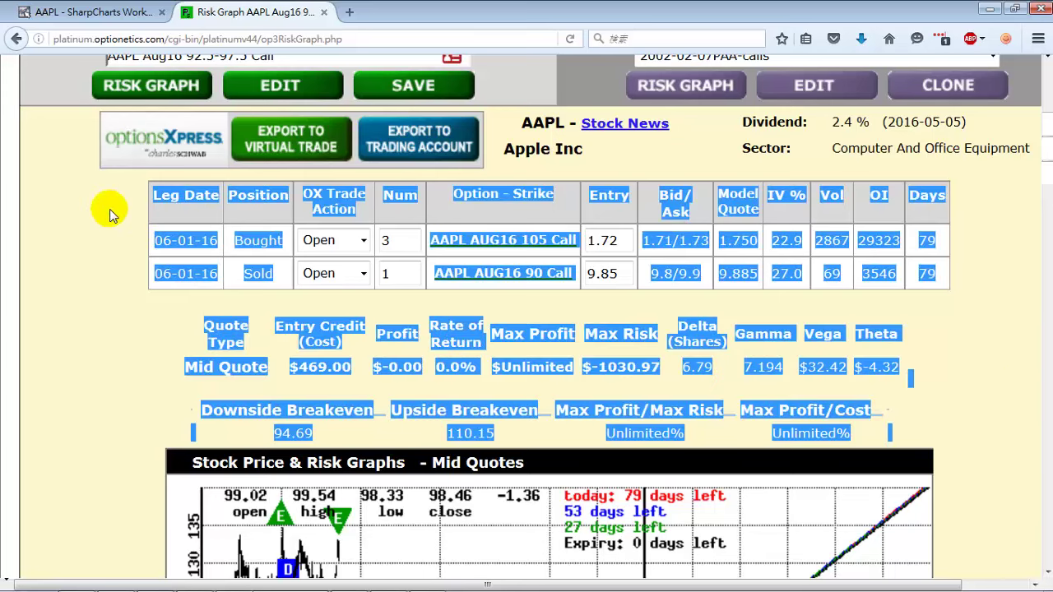
Clear the table selection, then load damonverial.com in a new browser tab and dismiss its gap trading sign-up popup.
{"action": "left_click", "coordinate": [114, 212]}
{"action": "mouse_move", "coordinate": [276, 572]}
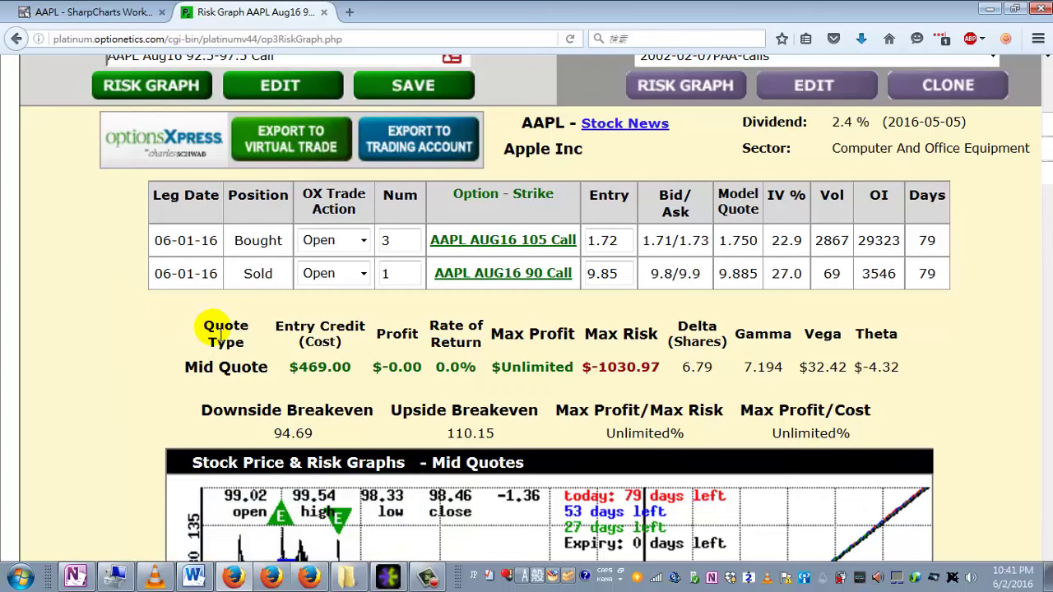
{"action": "left_click", "coordinate": [351, 12]}
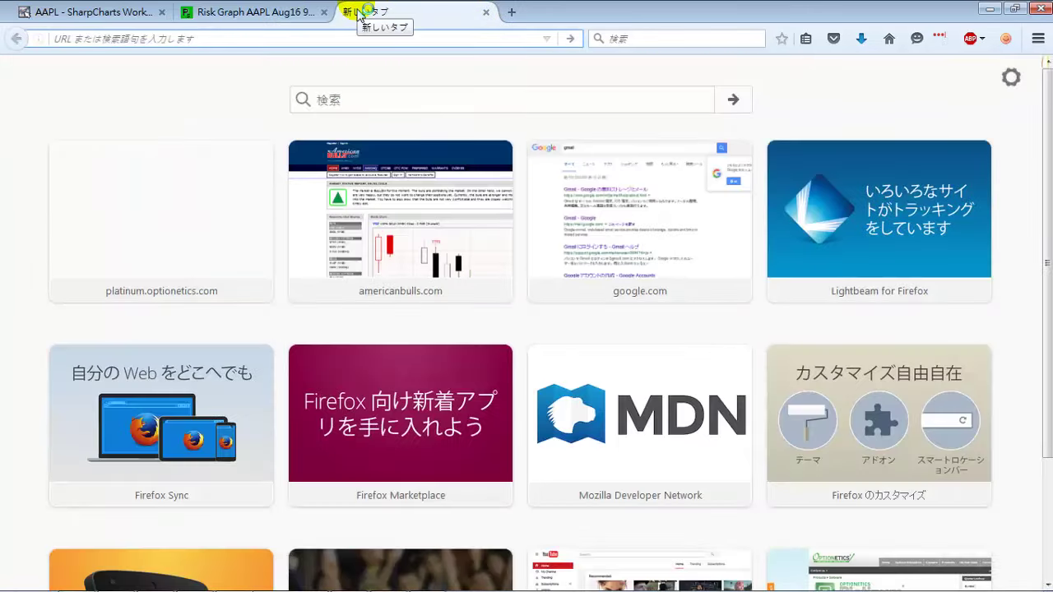
{"action": "type", "text": "dam"}
{"action": "key", "text": "Return"}
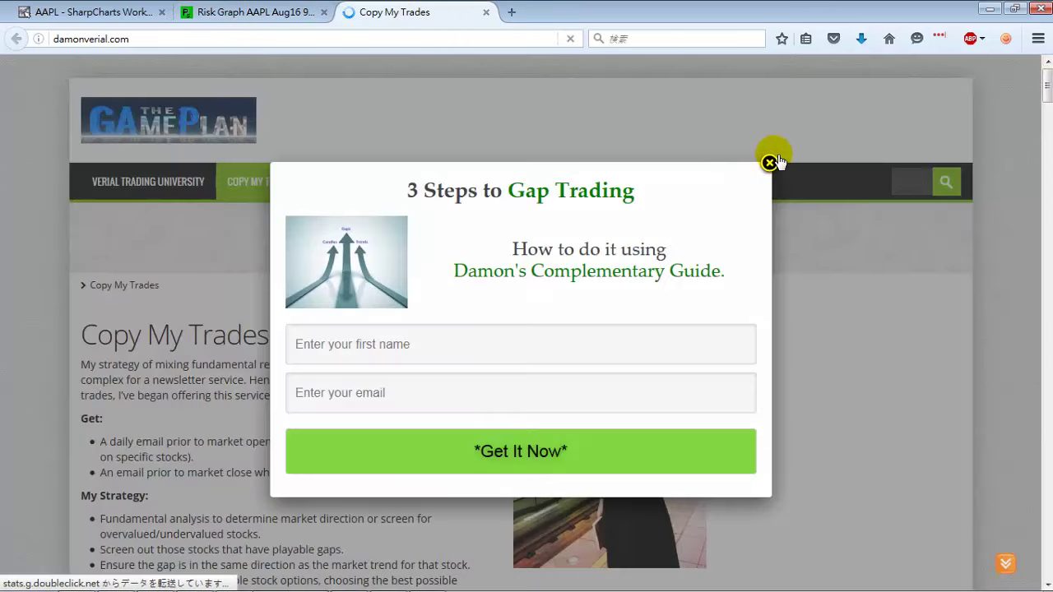
{"action": "left_click", "coordinate": [769, 162]}
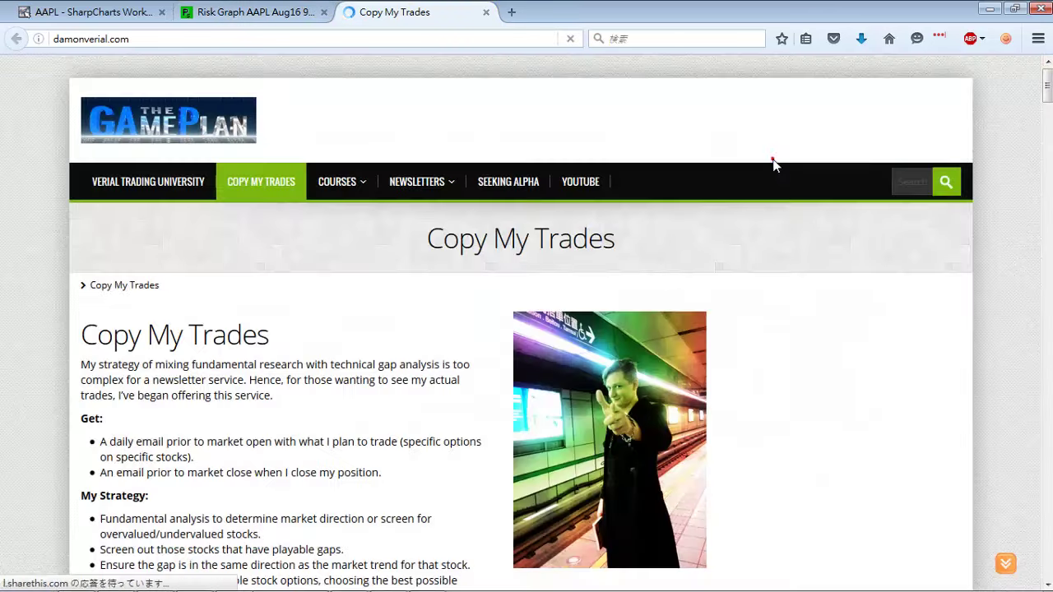
Revisit the spread's risk graph, view the Copy My Trades page once more, and return to the risk graph.
{"action": "left_click", "coordinate": [222, 11]}
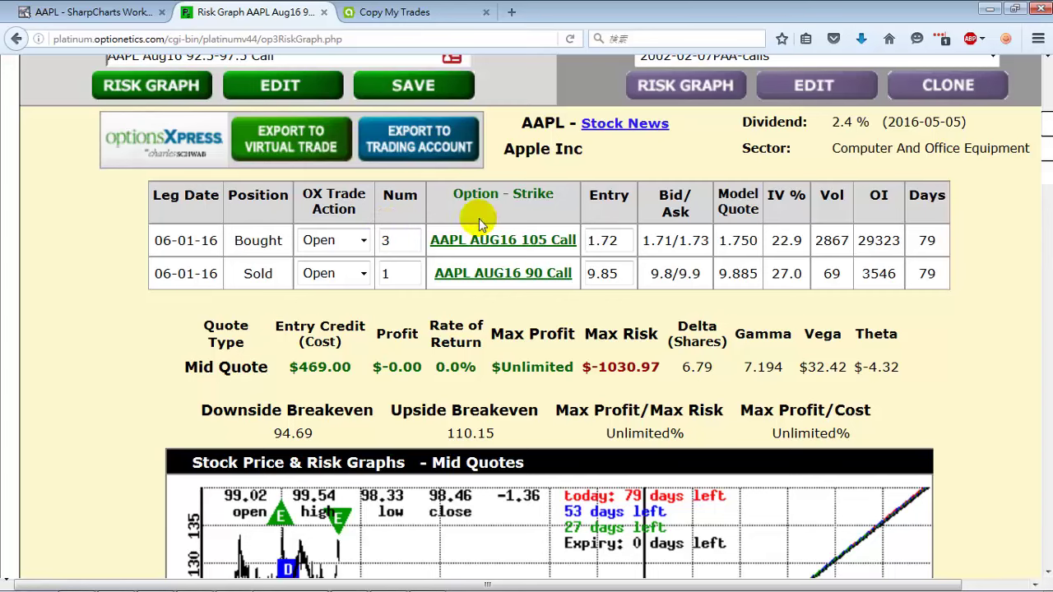
{"action": "left_click", "coordinate": [394, 12]}
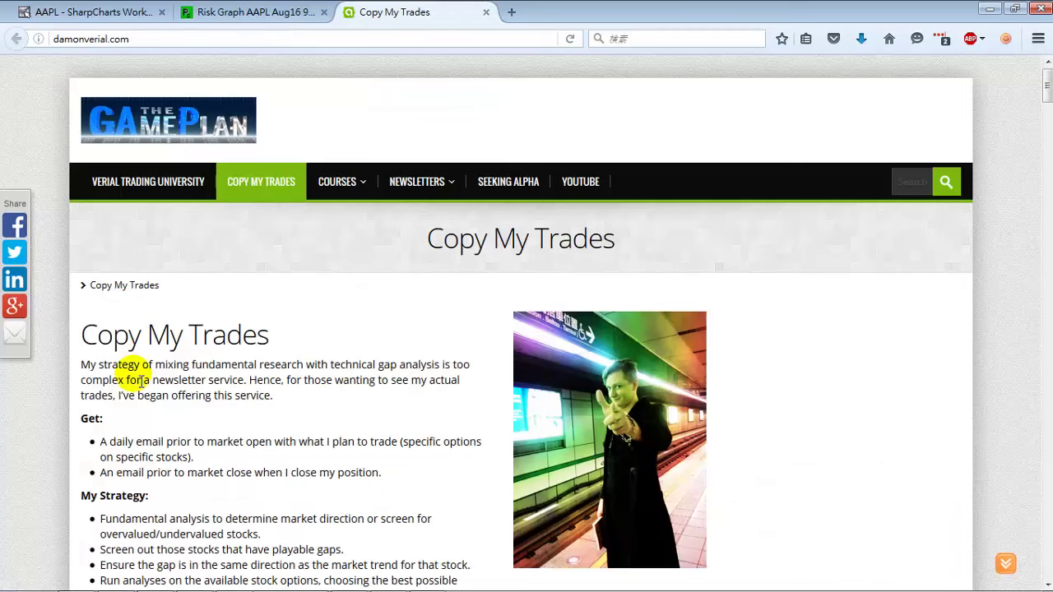
{"action": "left_click", "coordinate": [255, 12]}
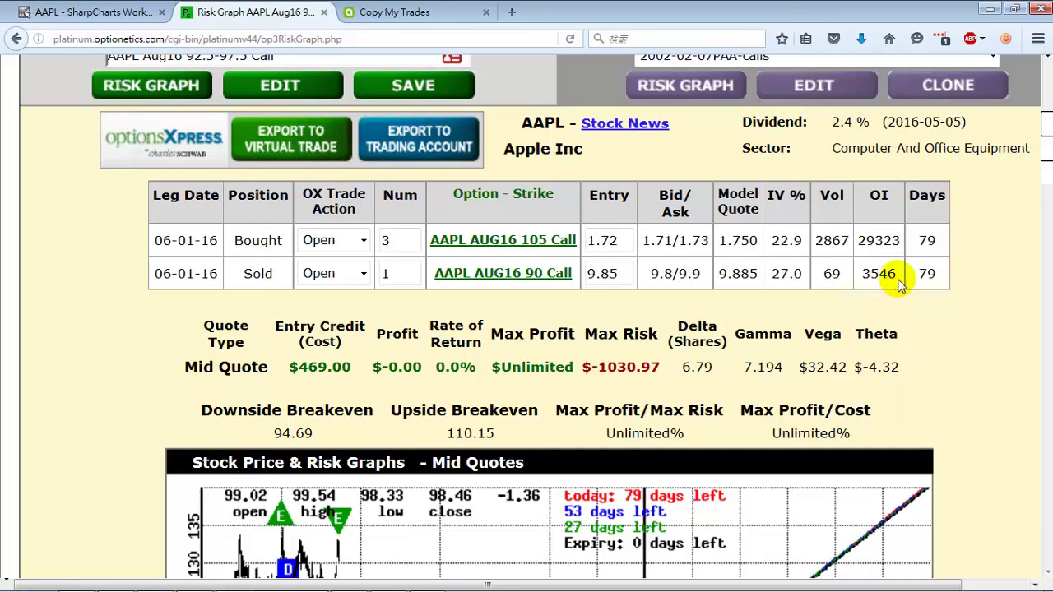
Examine the AAPL daily chart on StockCharts, from the RSI through price and moving averages to the MACD.
{"action": "left_click", "coordinate": [38, 7]}
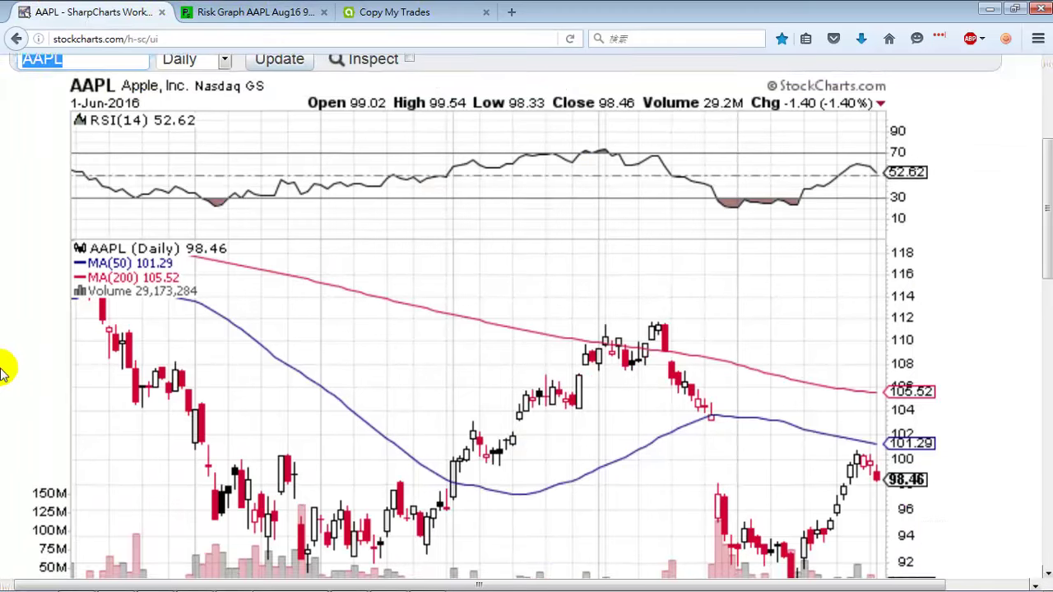
{"action": "scroll", "coordinate": [12, 374], "scroll_direction": "down", "scroll_amount": 3}
{"action": "scroll", "coordinate": [19, 376], "scroll_direction": "up", "scroll_amount": 3}
{"action": "scroll", "coordinate": [25, 372], "scroll_direction": "down", "scroll_amount": 2}
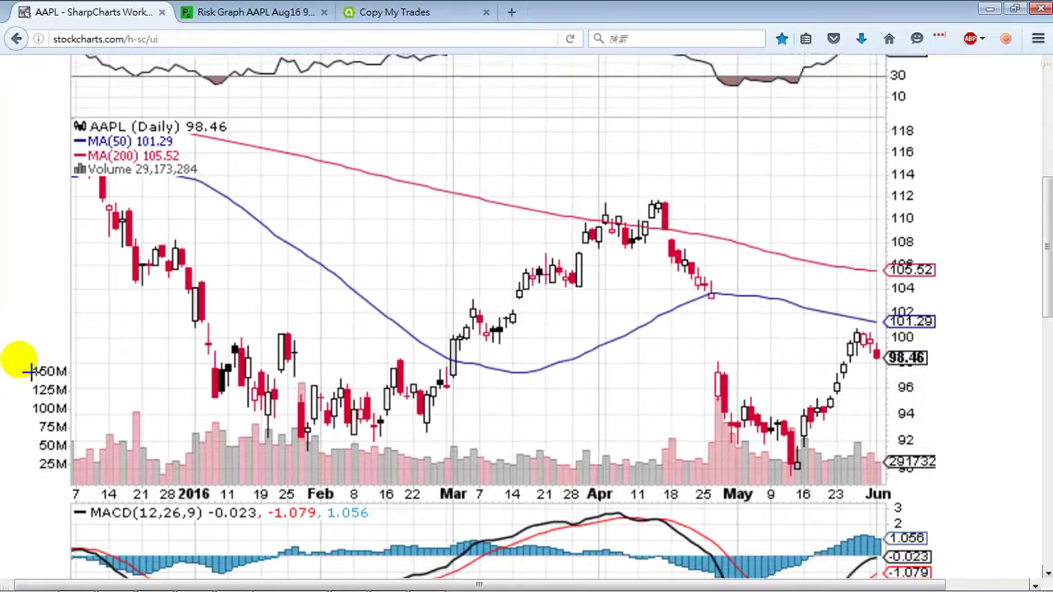
{"action": "scroll", "coordinate": [28, 371], "scroll_direction": "down", "scroll_amount": 2}
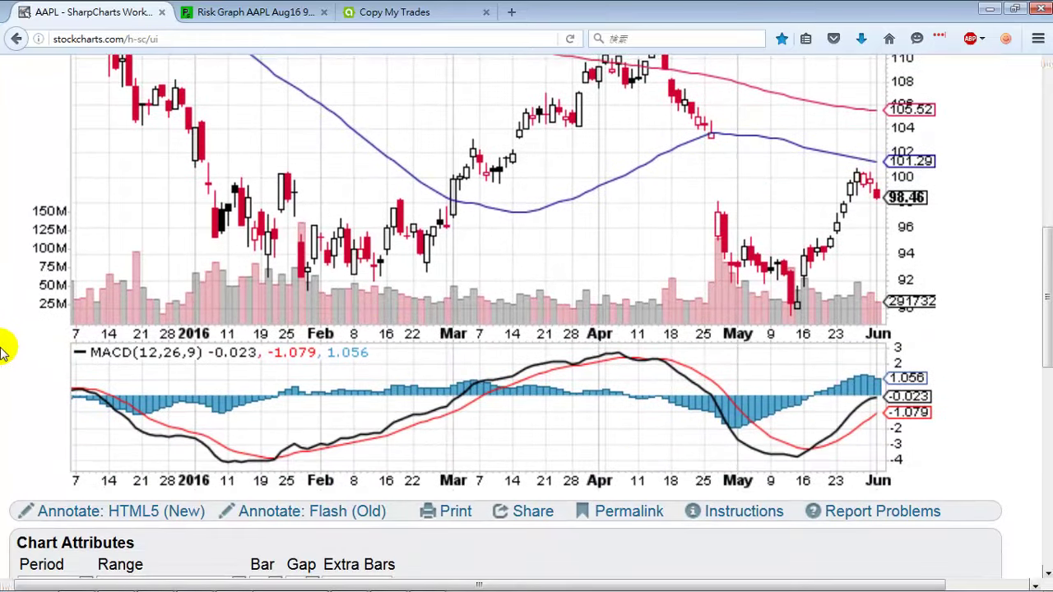
{"action": "scroll", "coordinate": [16, 362], "scroll_direction": "up", "scroll_amount": 4}
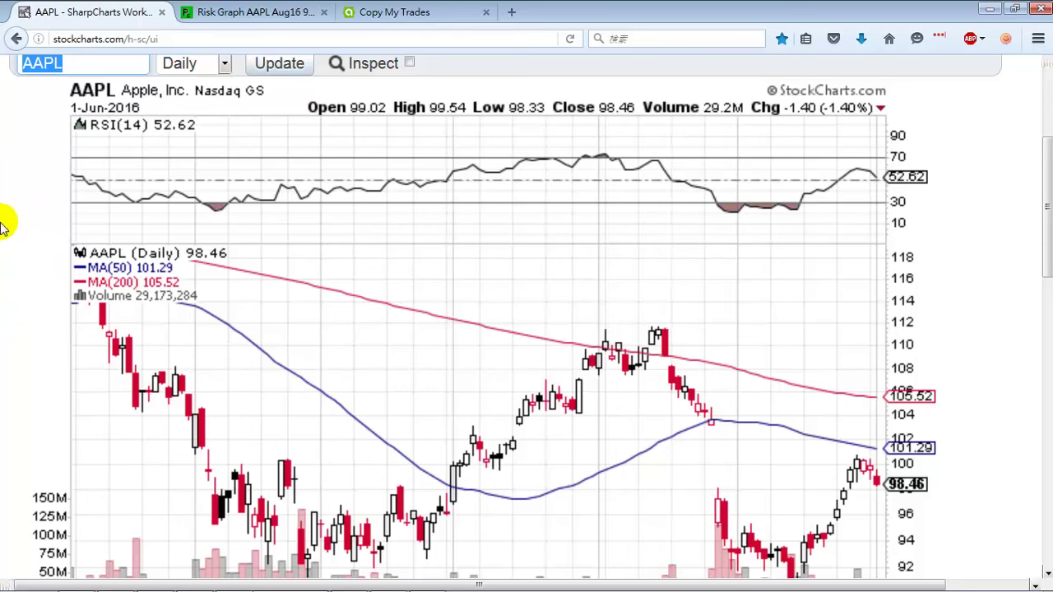
{"action": "scroll", "coordinate": [36, 197], "scroll_direction": "down", "scroll_amount": 1}
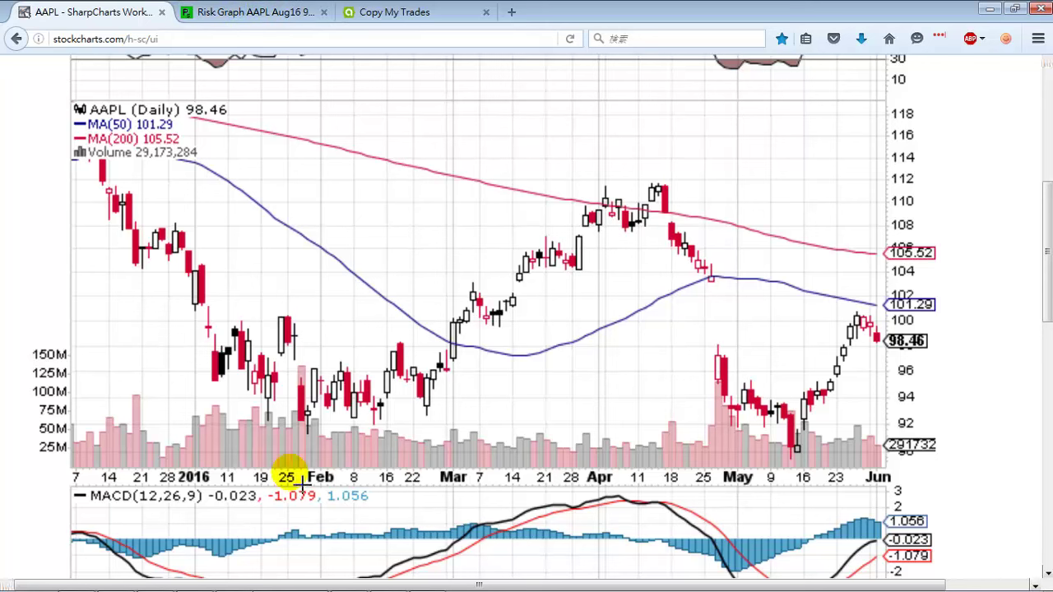
Go back to the spread's risk graph, highlight its max risk amount, and clear the highlight.
{"action": "mouse_move", "coordinate": [355, 582]}
{"action": "mouse_move", "coordinate": [302, 581]}
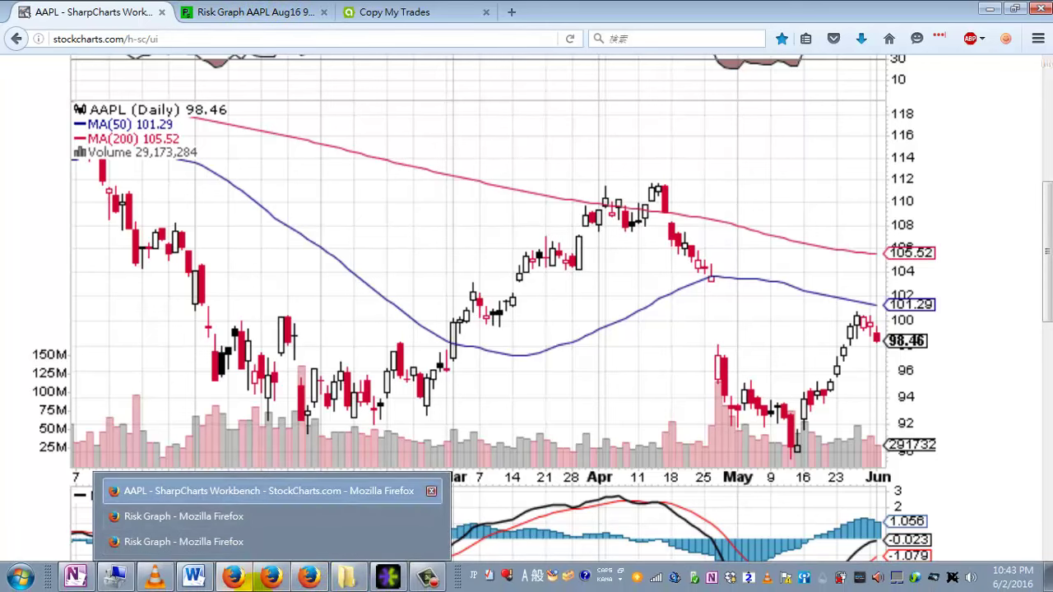
{"action": "left_click", "coordinate": [280, 516]}
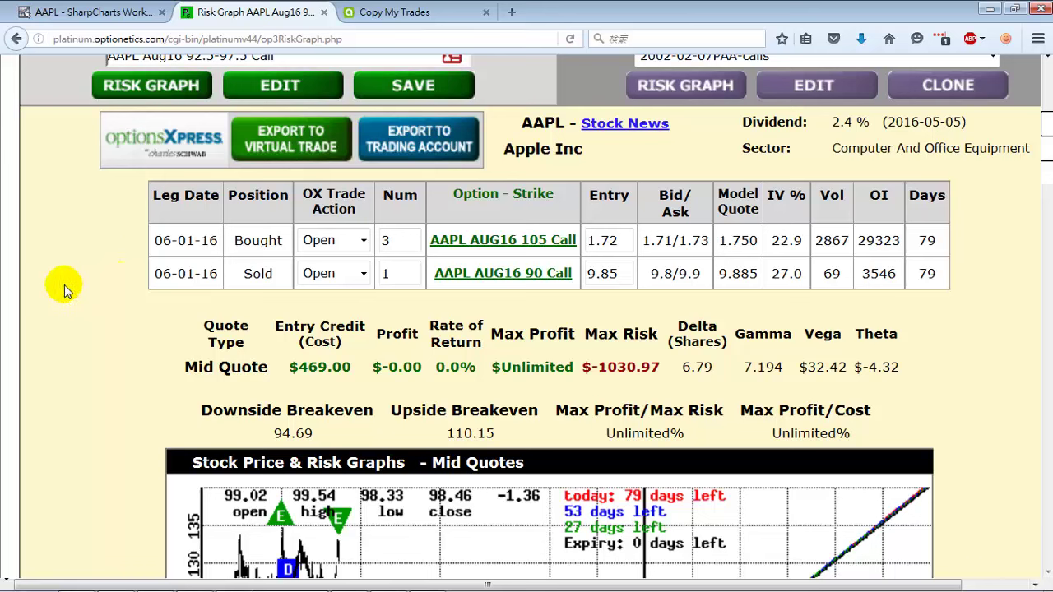
{"action": "double_click", "coordinate": [623, 369]}
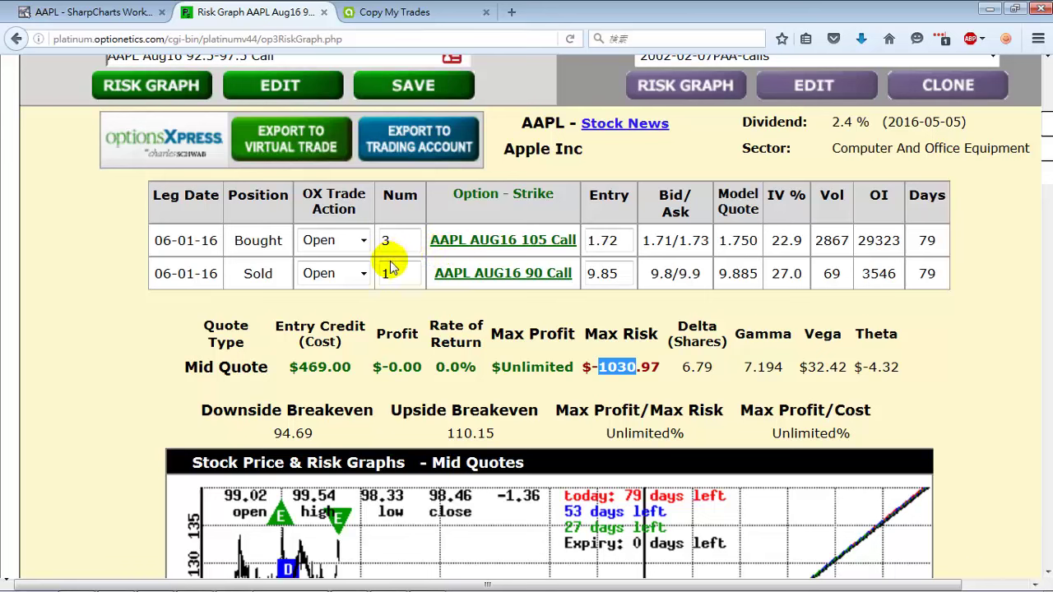
{"action": "mouse_move", "coordinate": [905, 365]}
{"action": "left_mouse_down"}
{"action": "mouse_move", "coordinate": [855, 369]}
{"action": "mouse_move", "coordinate": [908, 373]}
{"action": "left_mouse_up"}
{"action": "left_click", "coordinate": [909, 372]}
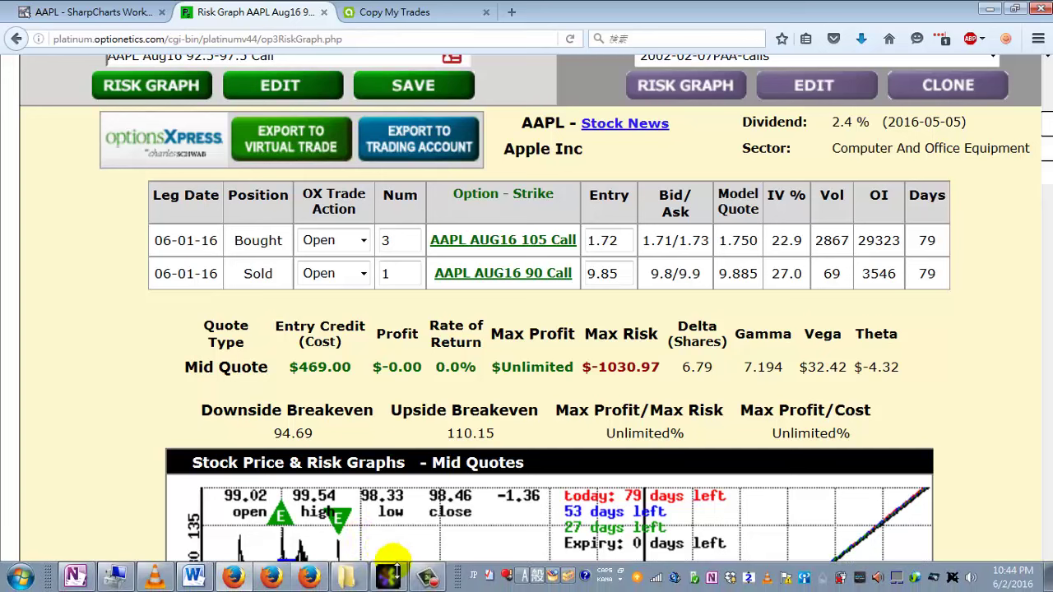
{"action": "mouse_move", "coordinate": [424, 578]}
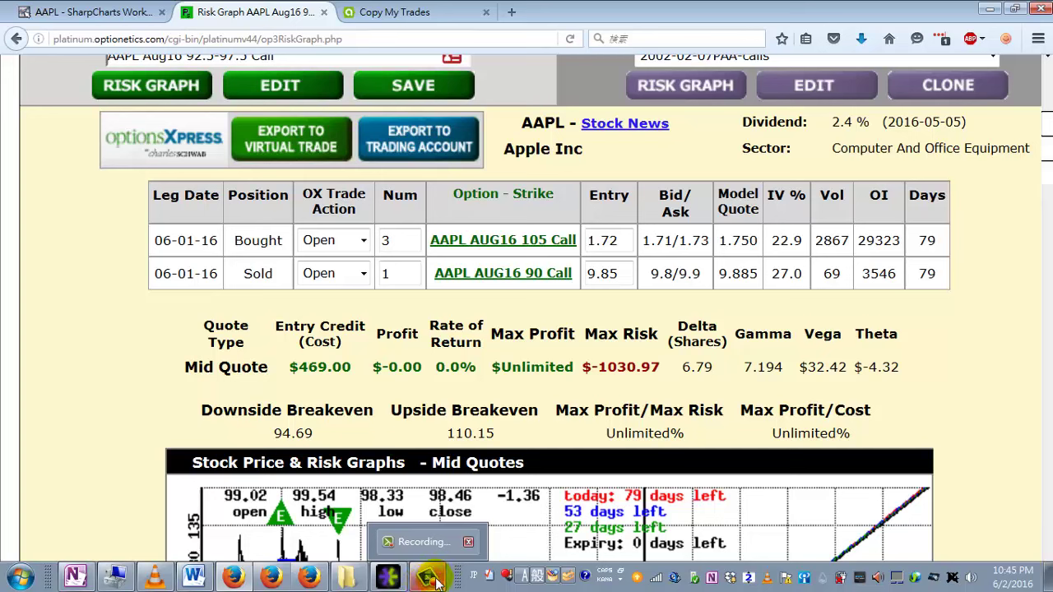
{"action": "left_click", "coordinate": [433, 579]}
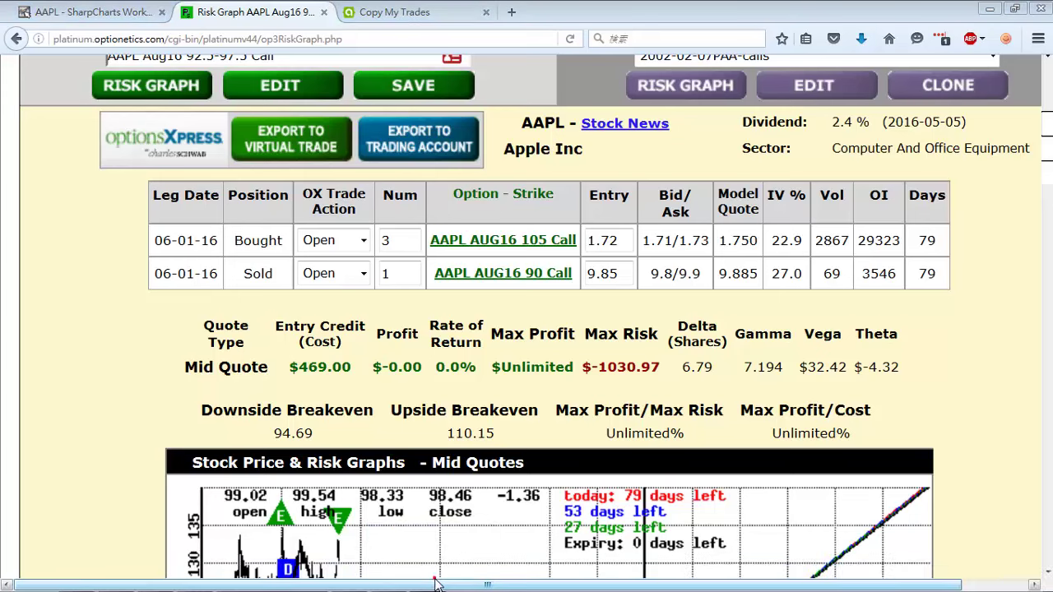